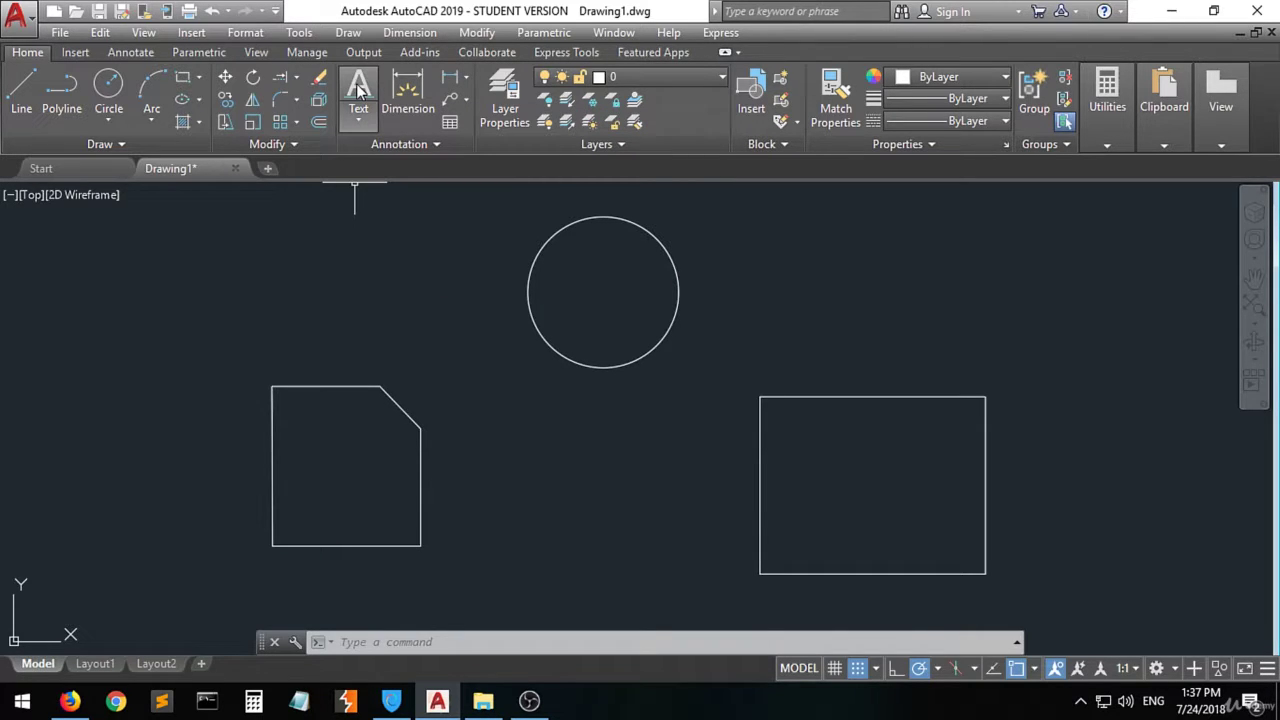
- Add horizontal single-line text reading "circle" and "546" on two lines just below the circle, about 10 units high
click(360, 124)
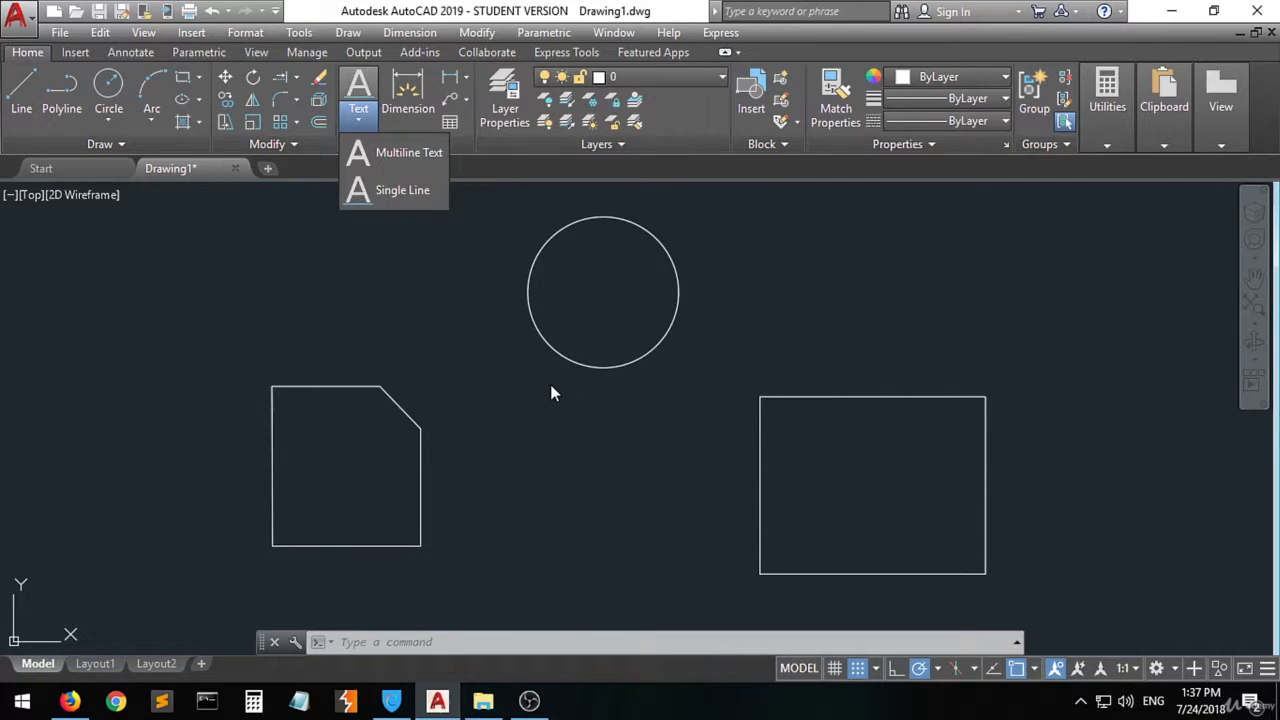
click(391, 197)
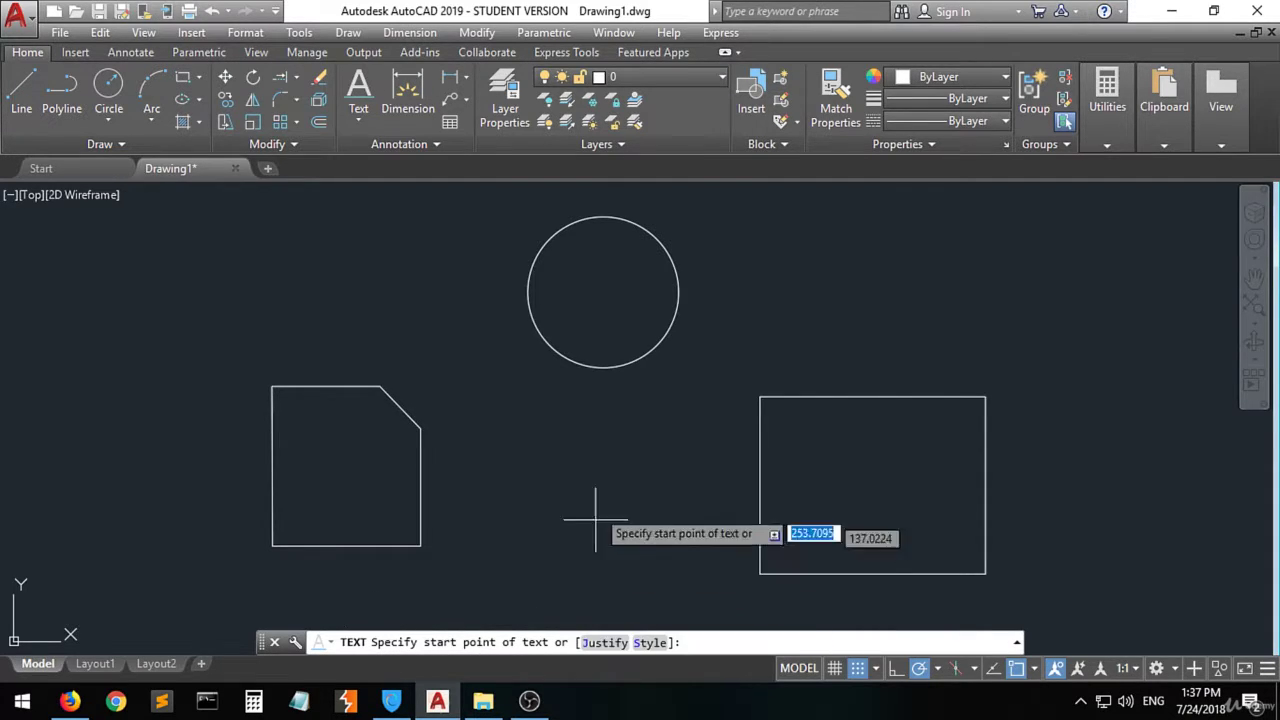
click(541, 388)
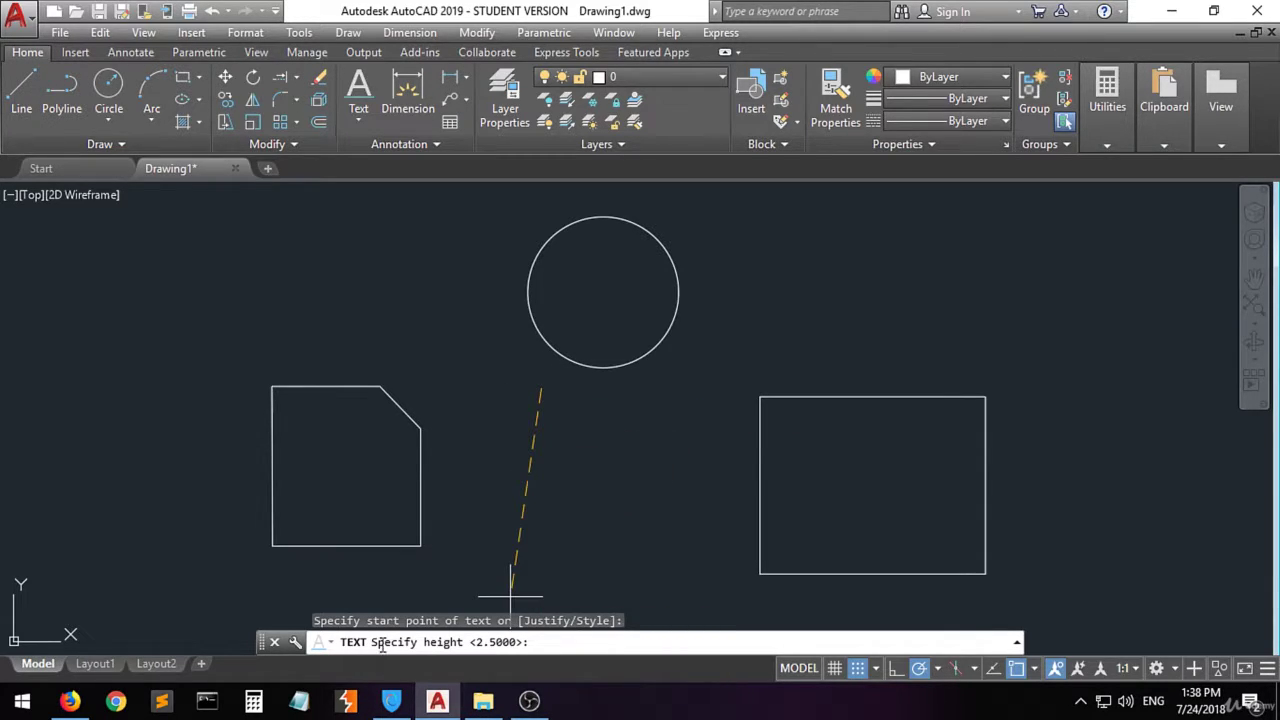
click(540, 368)
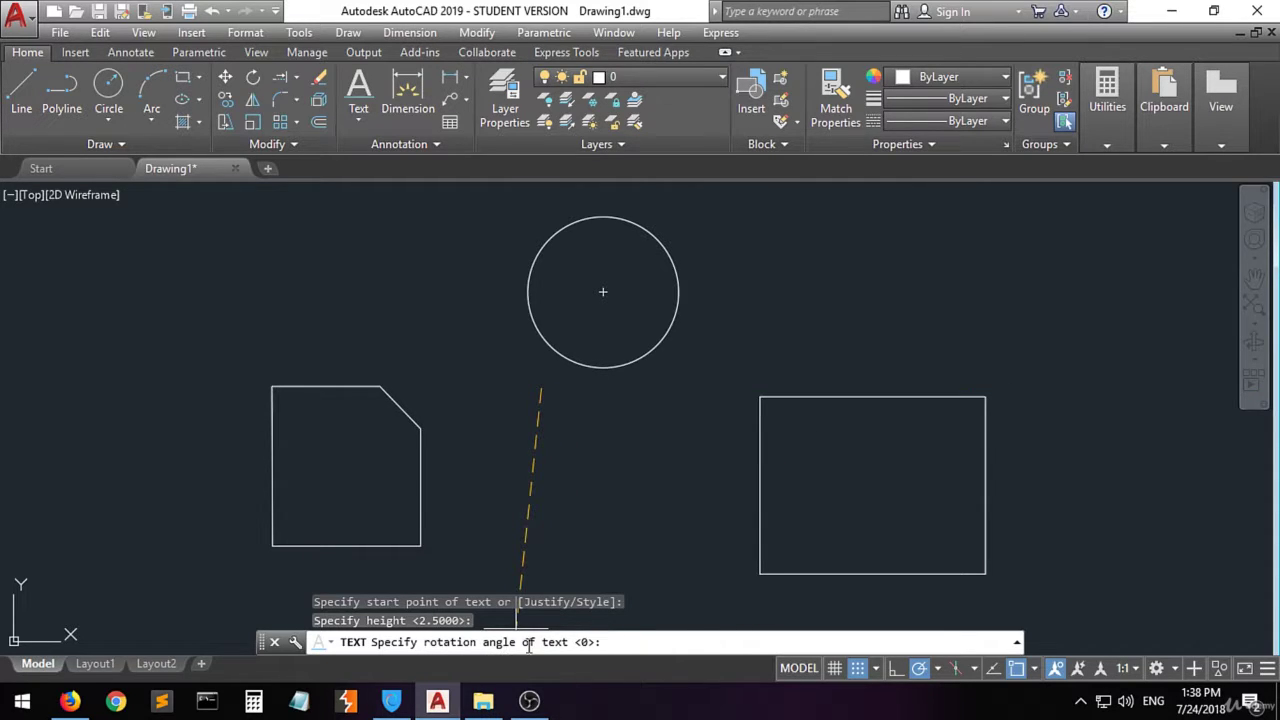
click(663, 388)
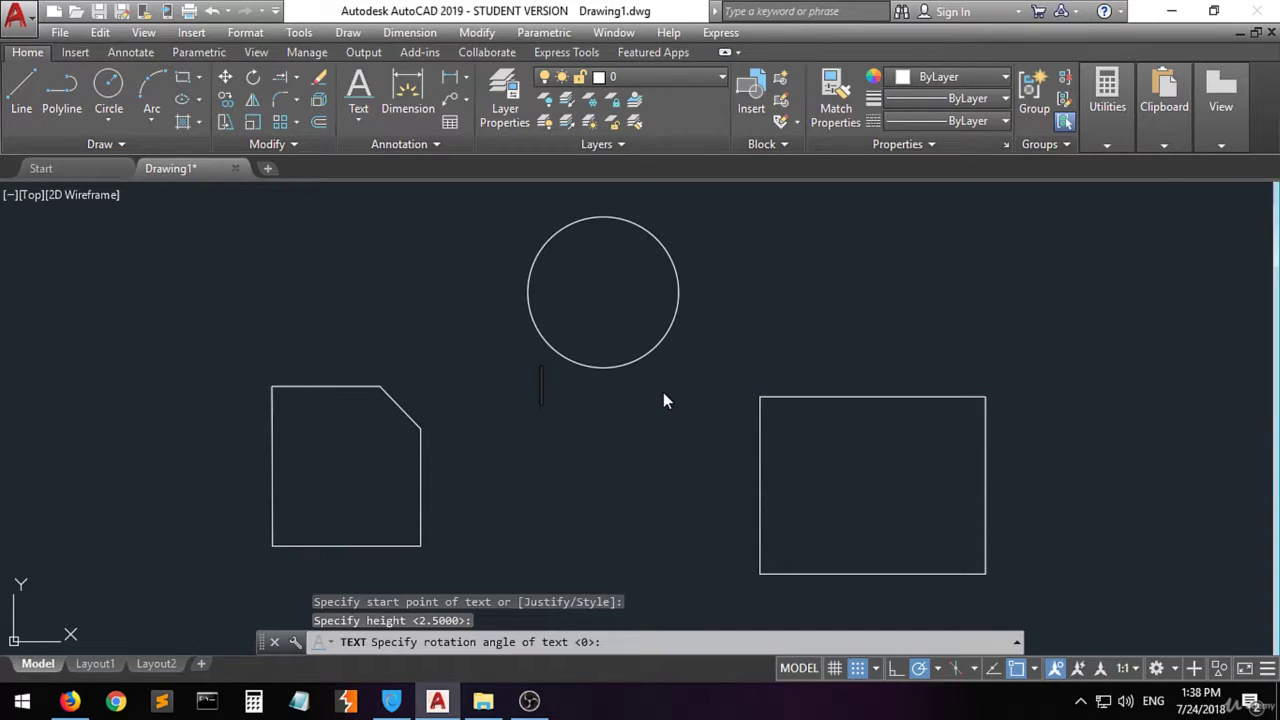
text(Circl)
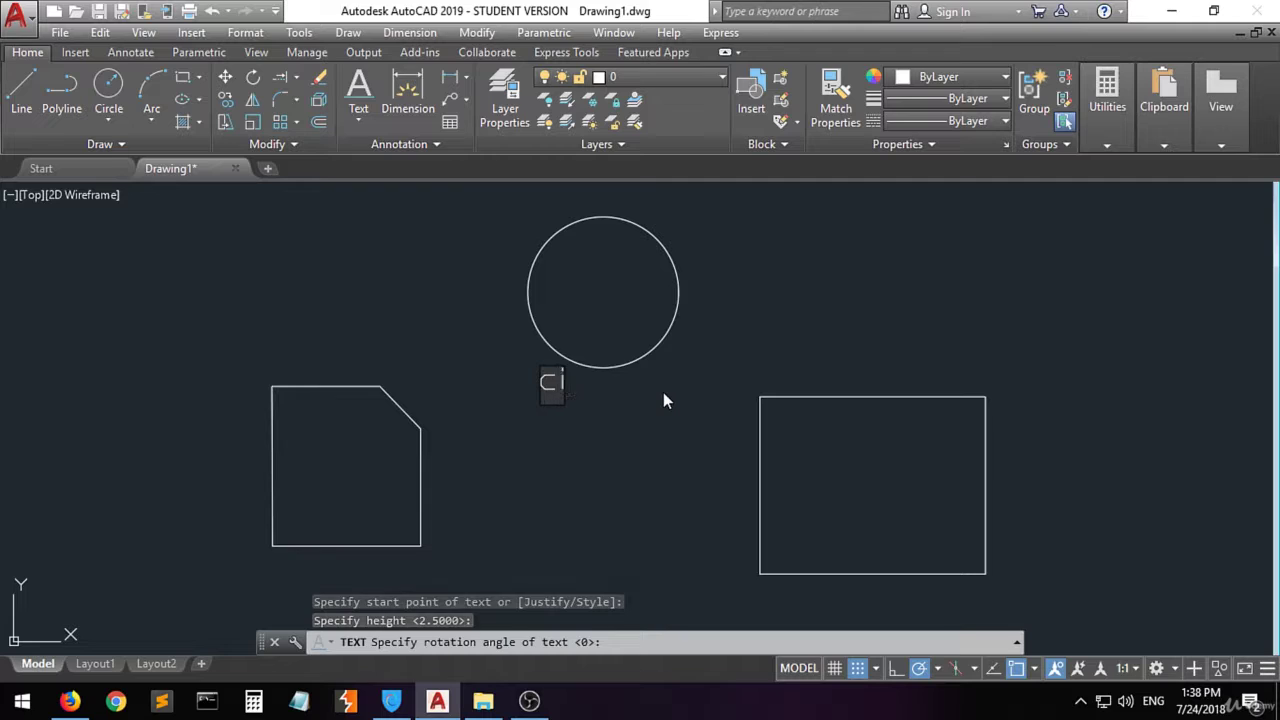
text(e)
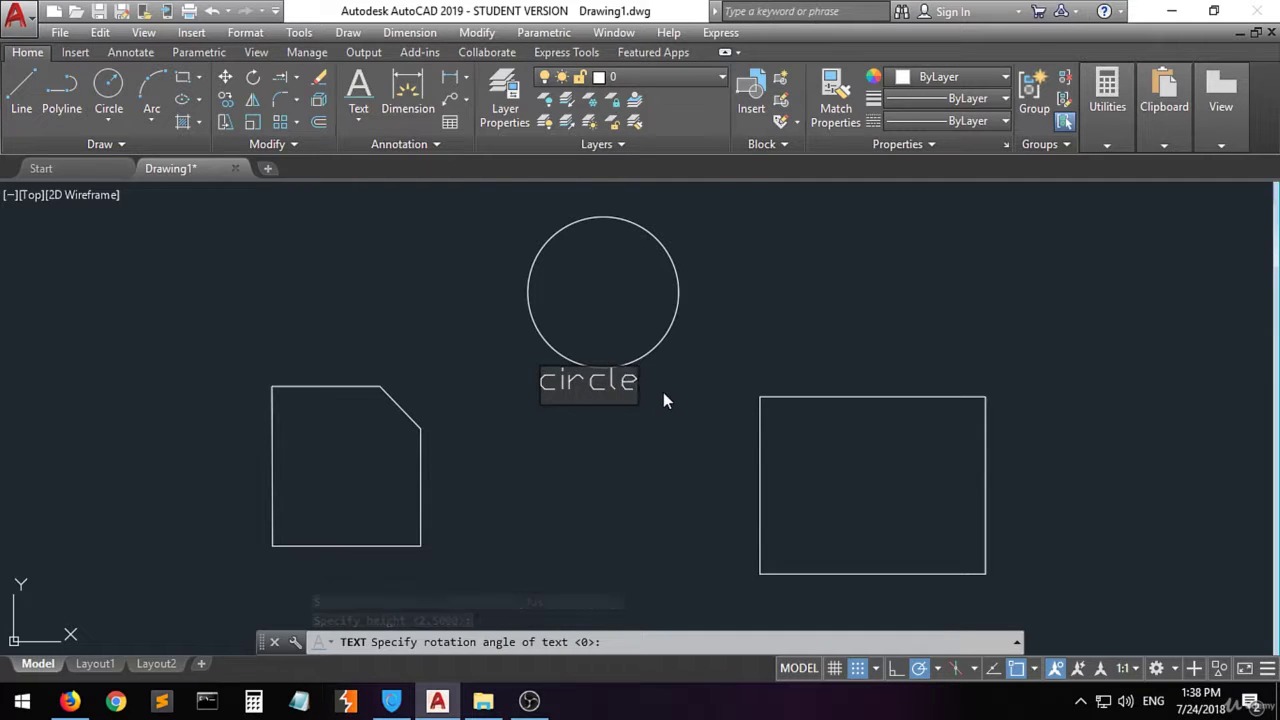
key(Return)
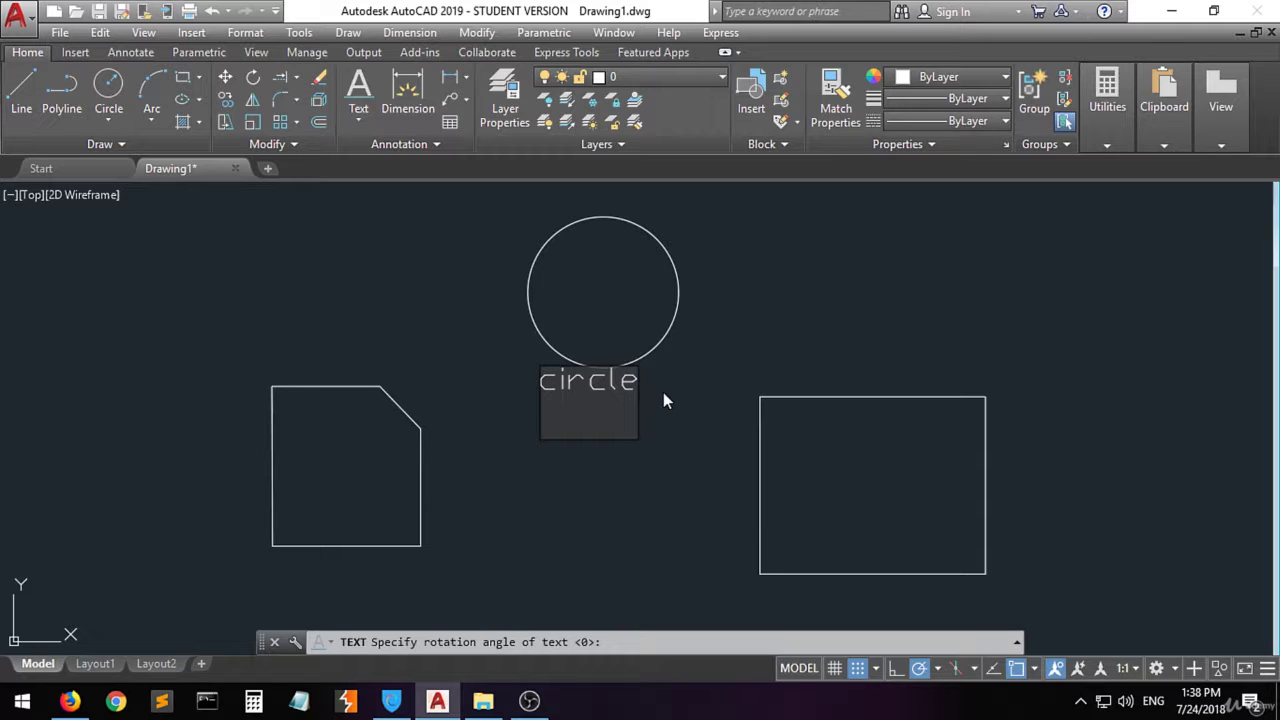
text(546)
key(Return)
key(Return)
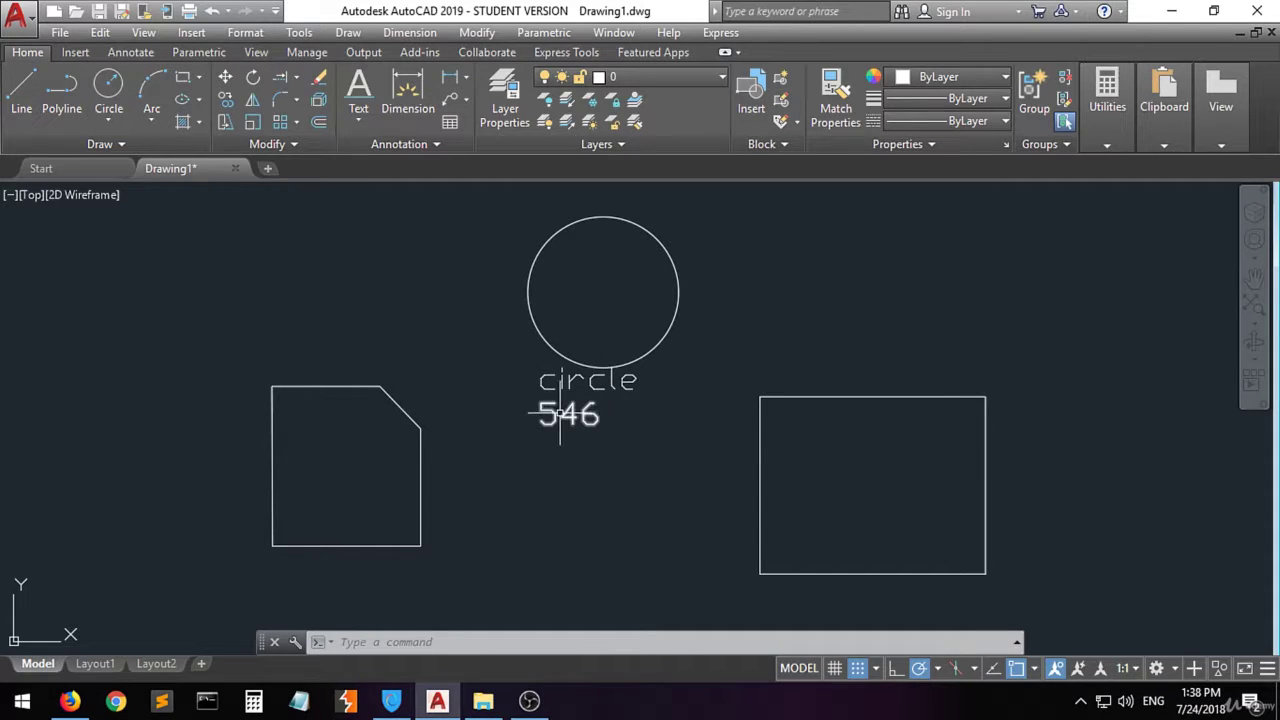
mouse_move(555, 414)
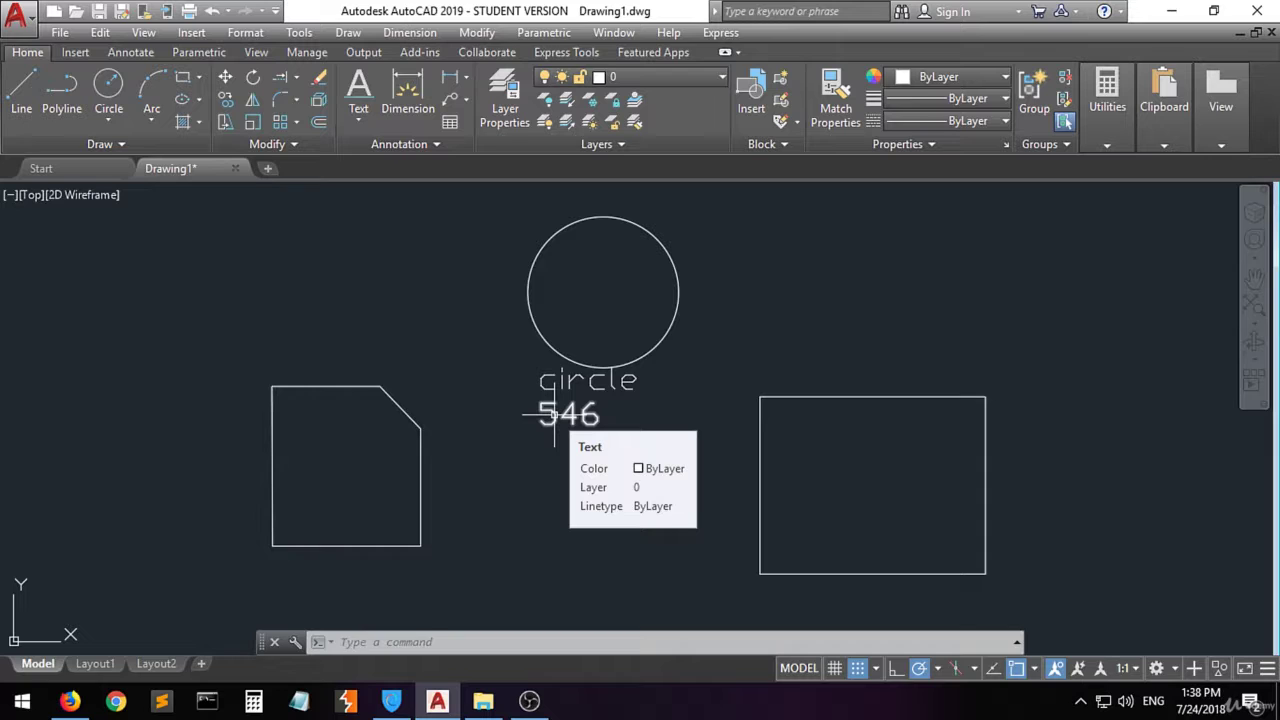
right_click(555, 416)
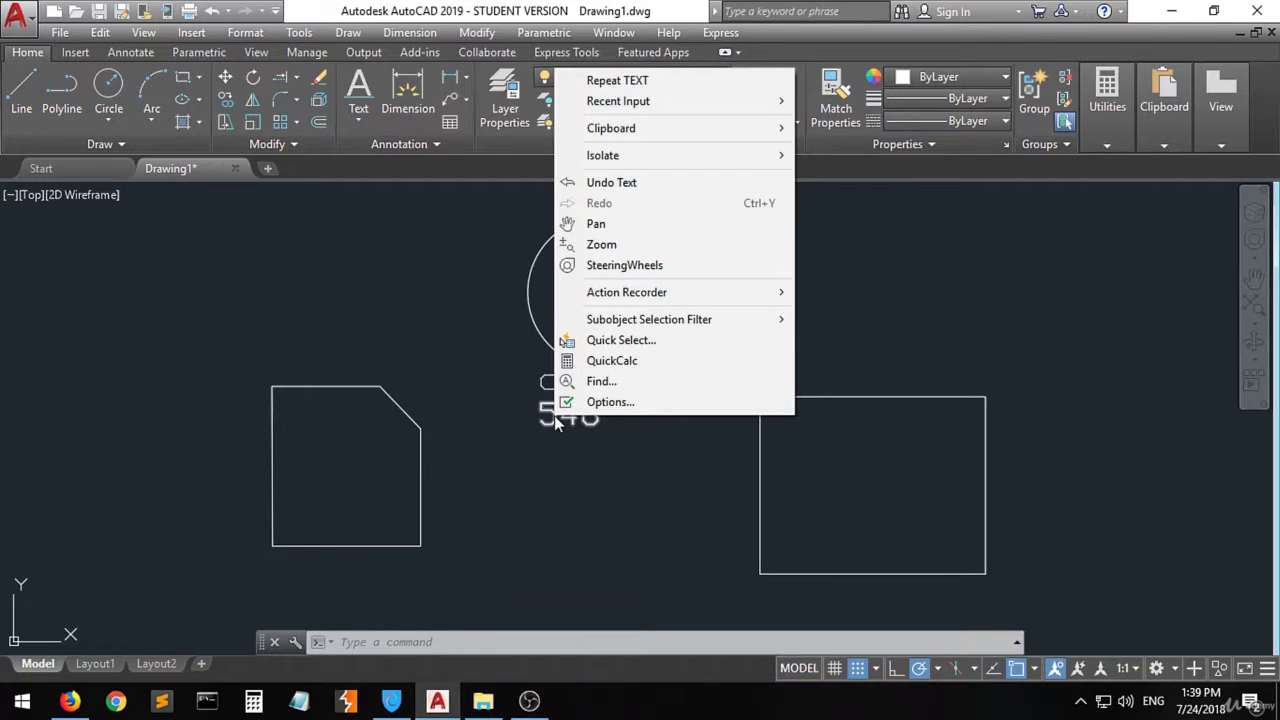
click(543, 414)
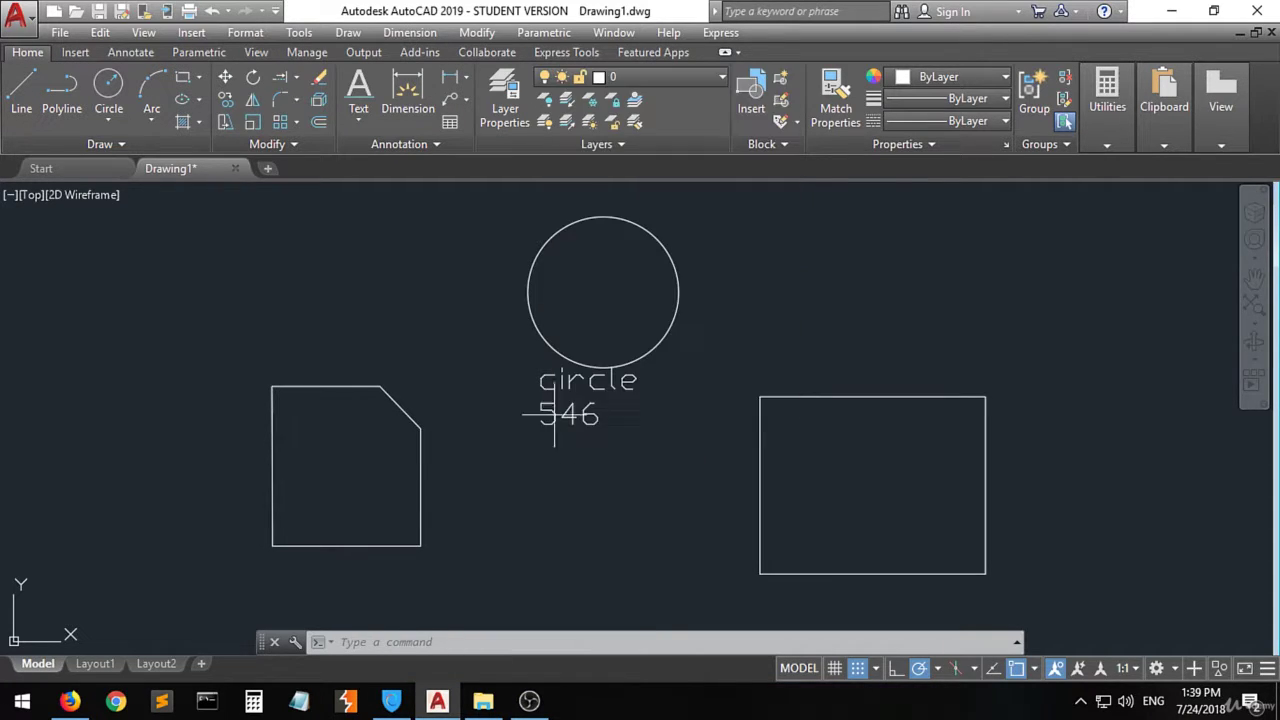
click(471, 457)
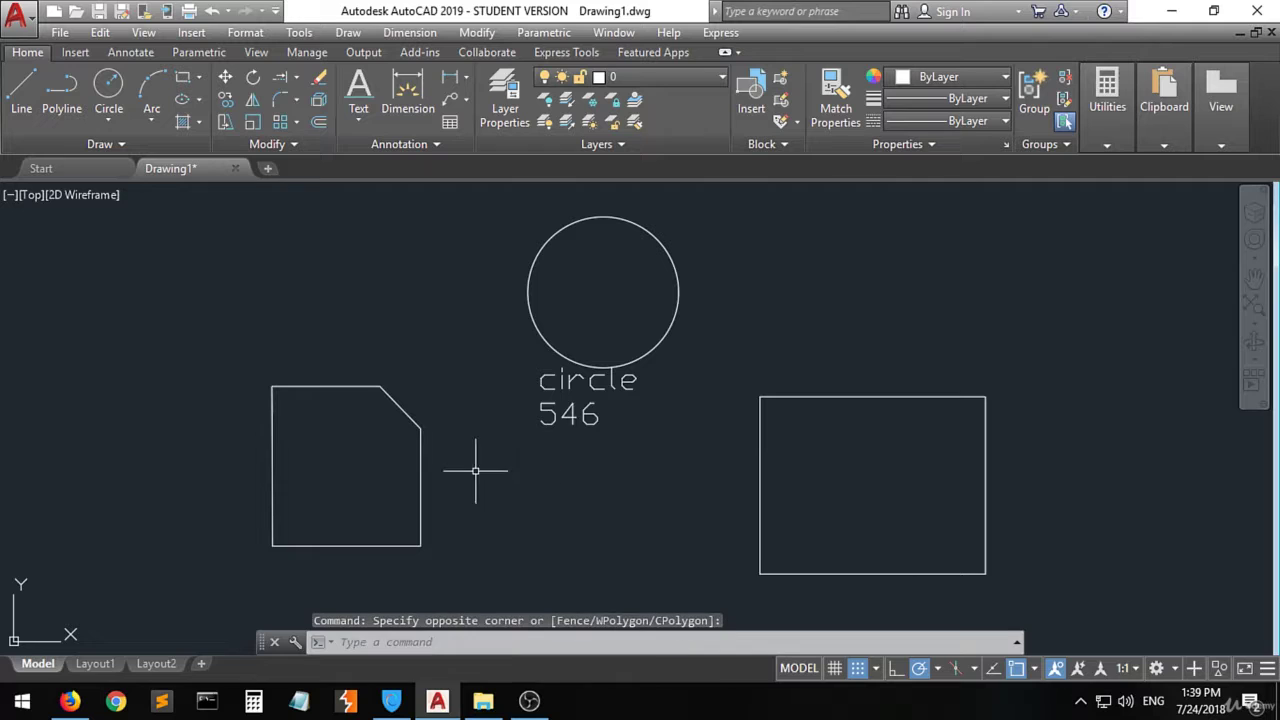
- Open the properties of the "546" text and set its height to 5
click(570, 418)
right_click(570, 418)
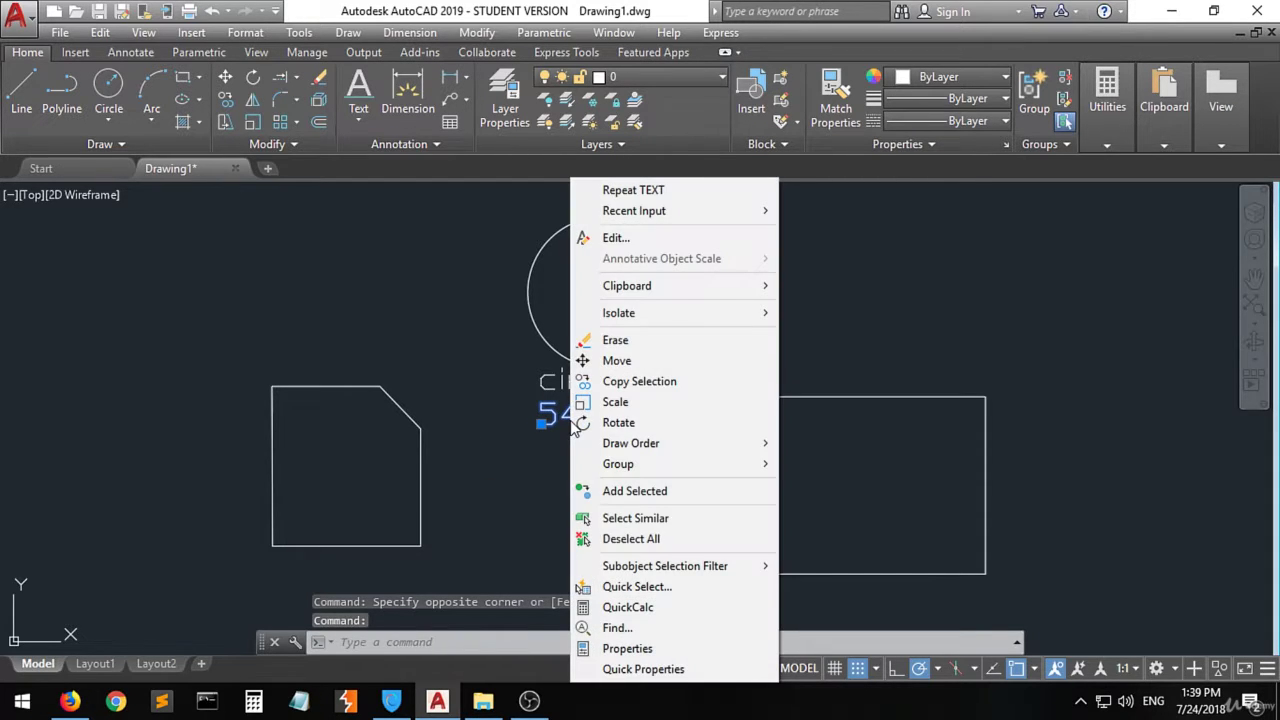
click(667, 650)
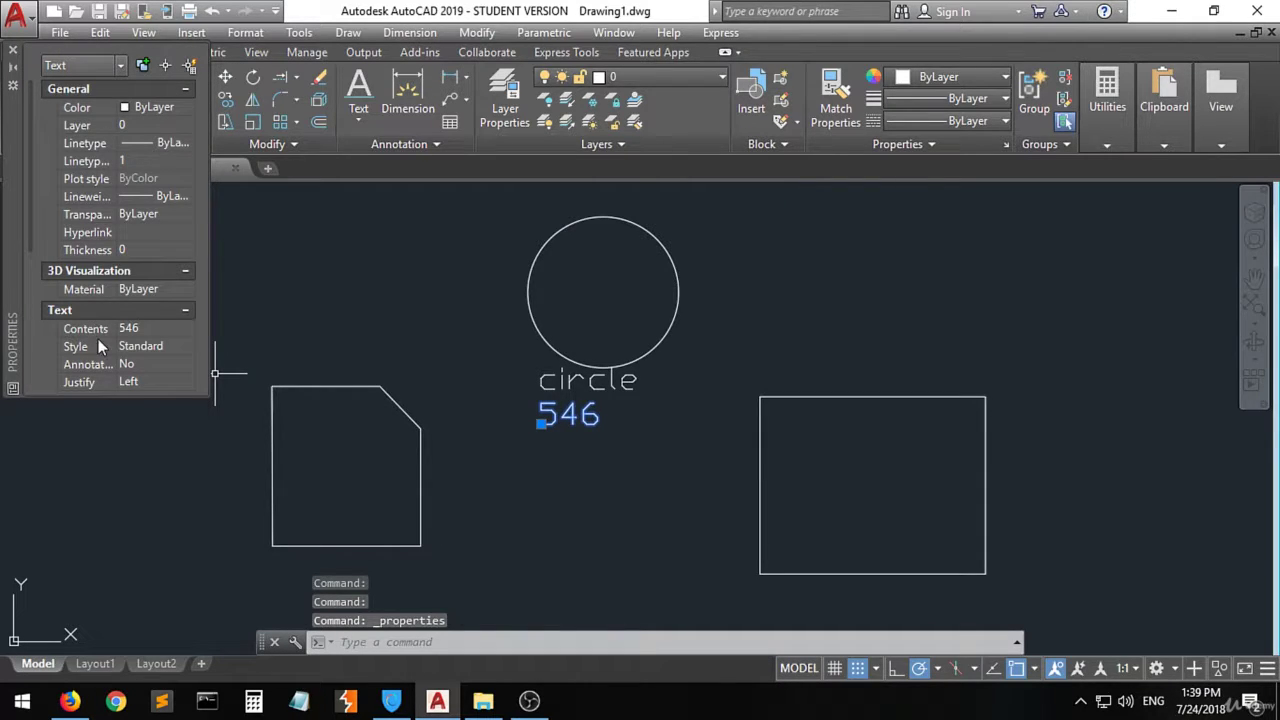
scroll(109, 336, down, 3)
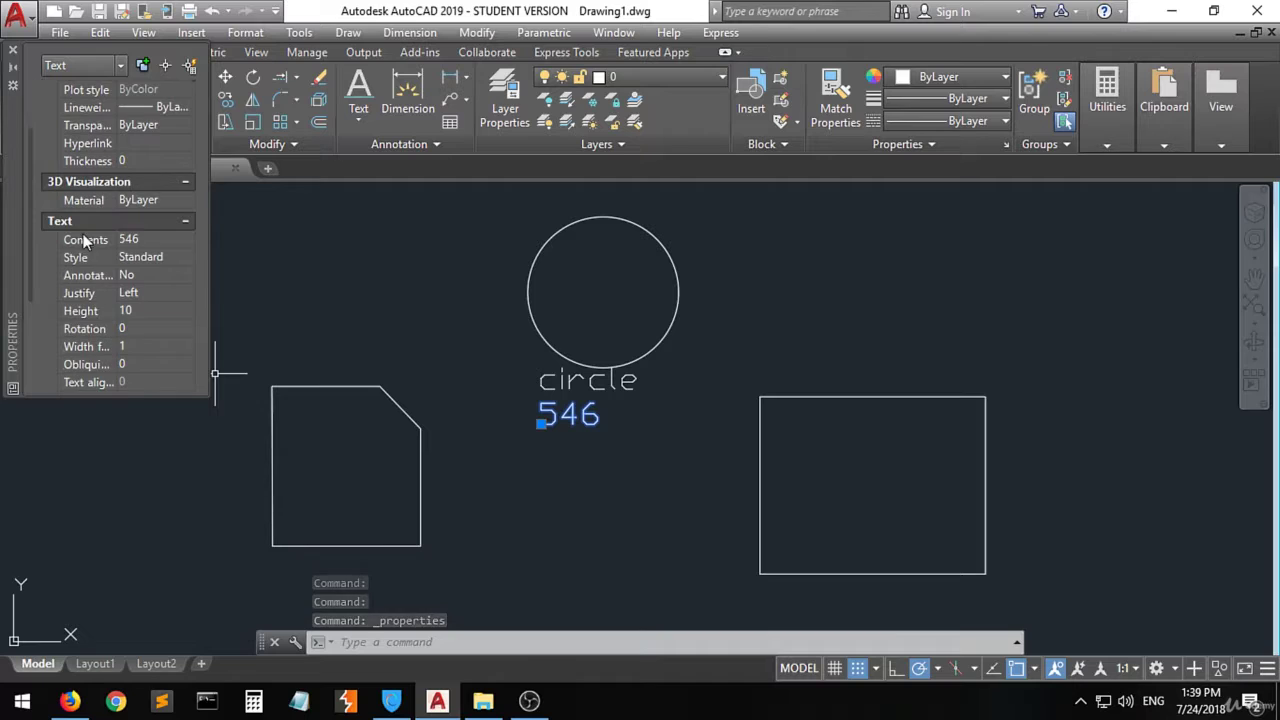
click(127, 312)
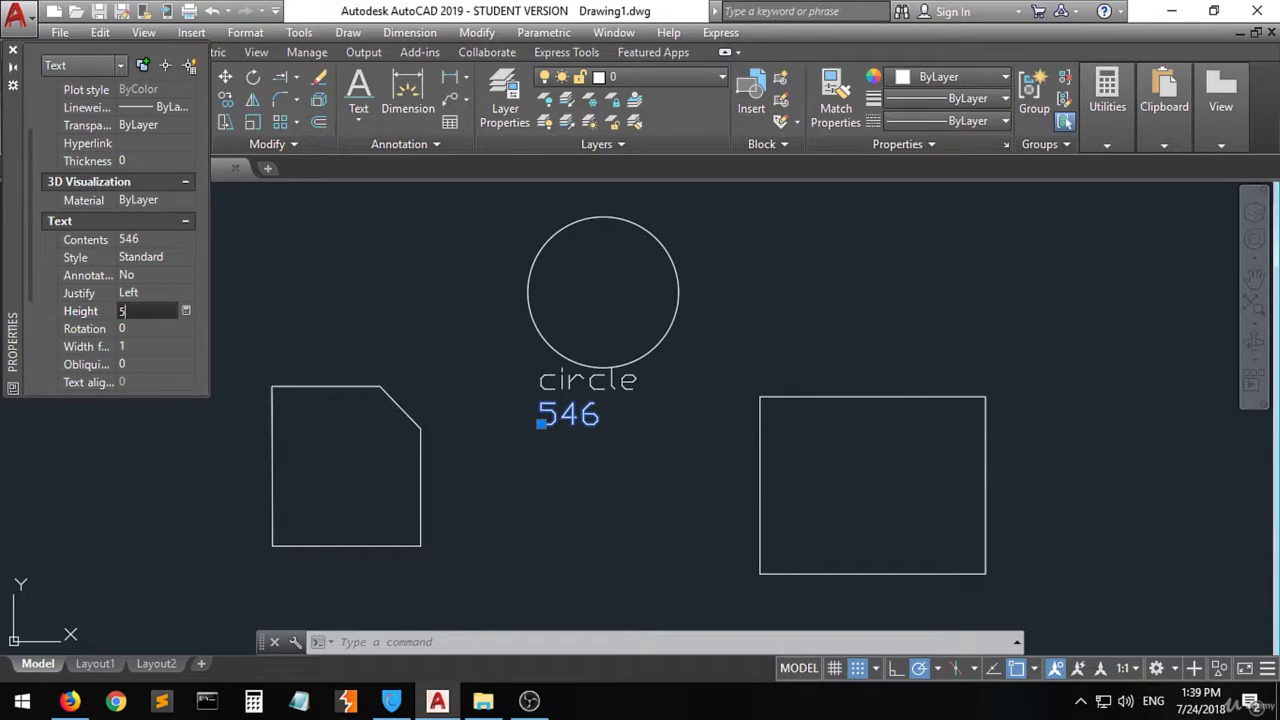
click(125, 327)
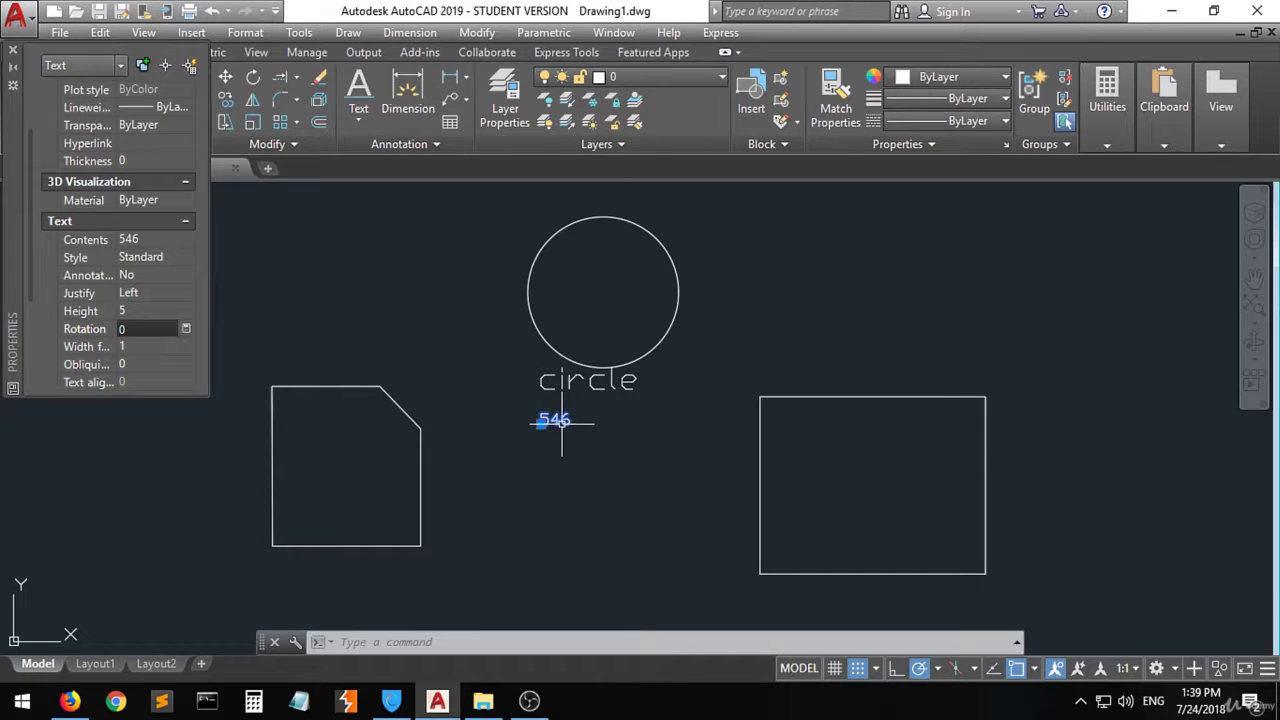
- Set the height of the "546" text to 20, close its properties and clear the selection
click(137, 311)
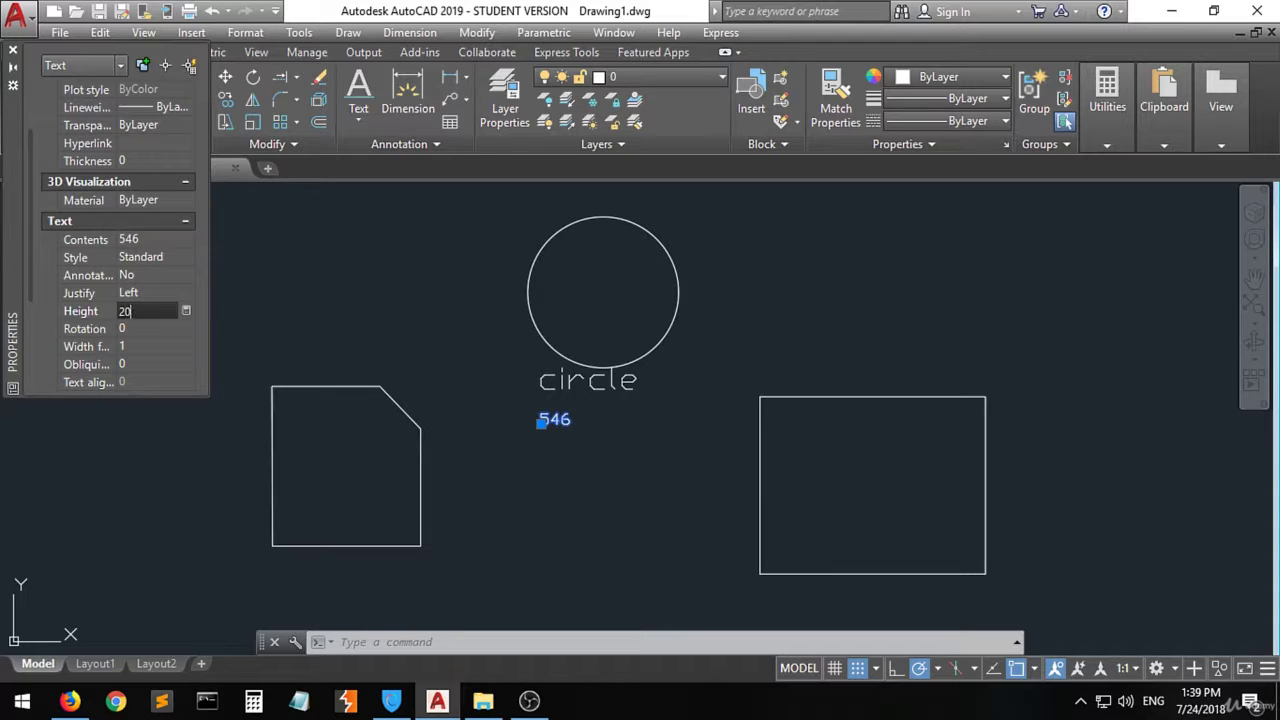
key(Tab)
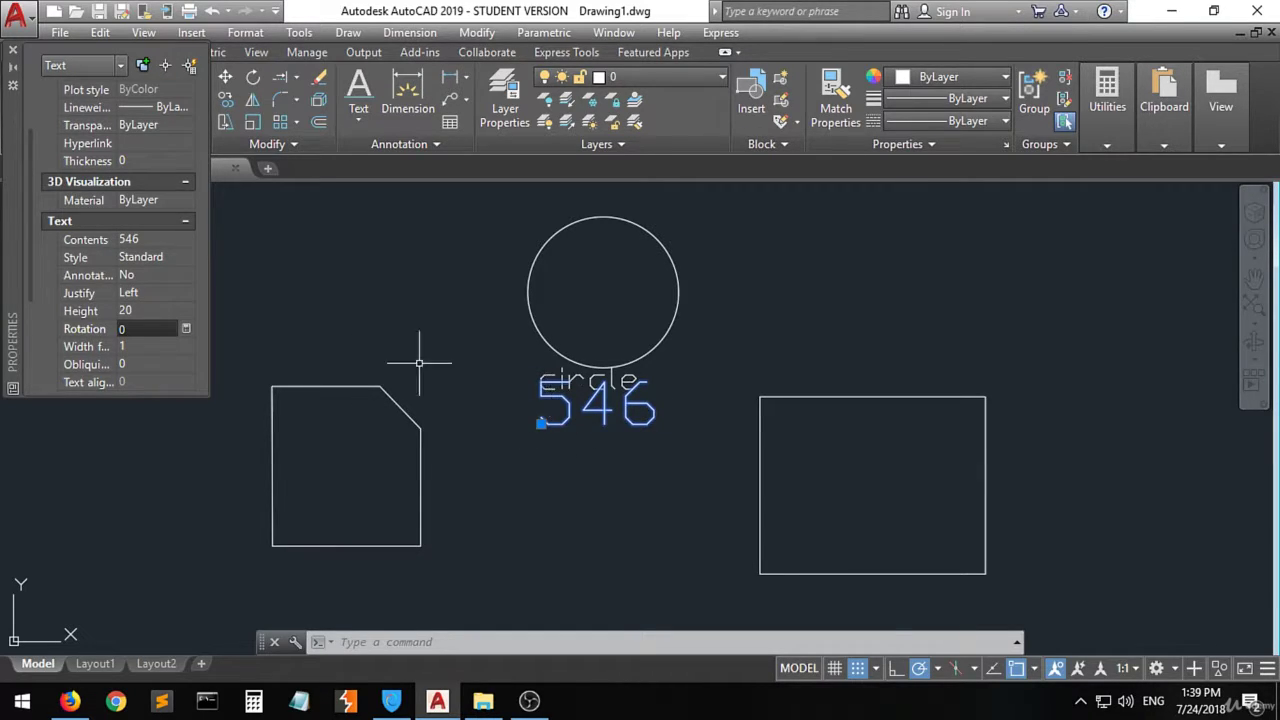
click(12, 50)
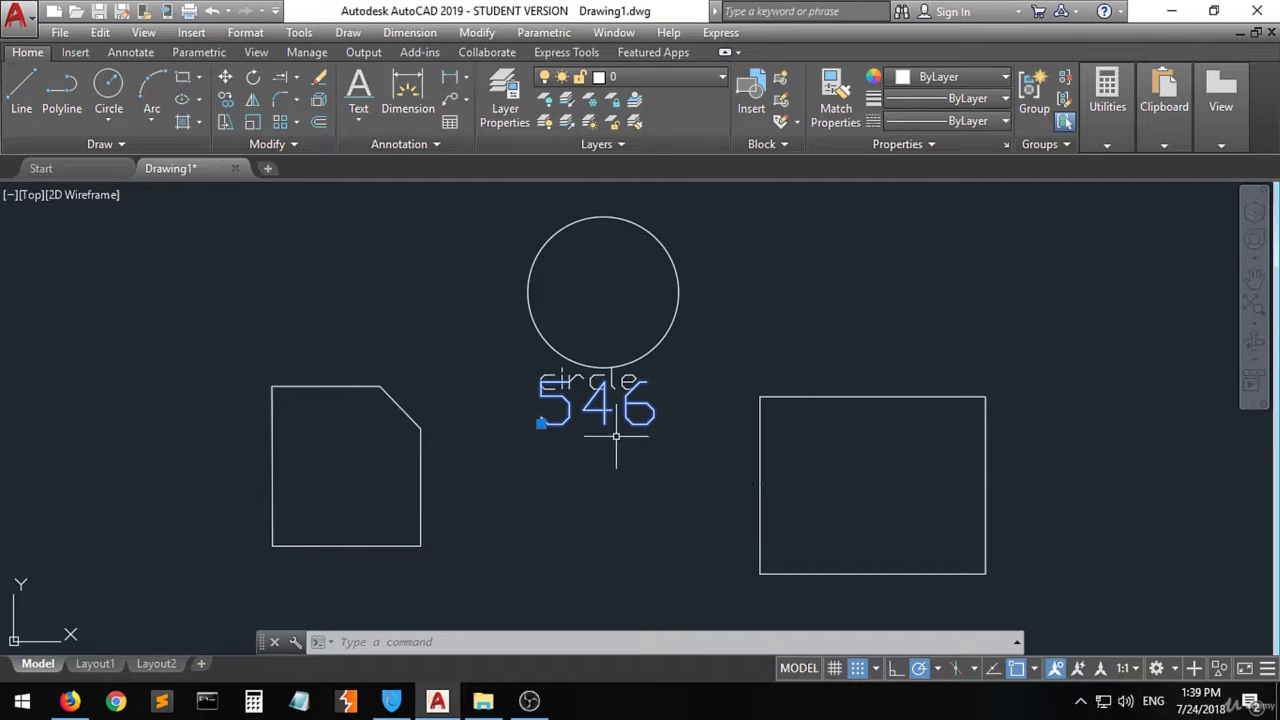
click(486, 480)
click(547, 507)
click(547, 507)
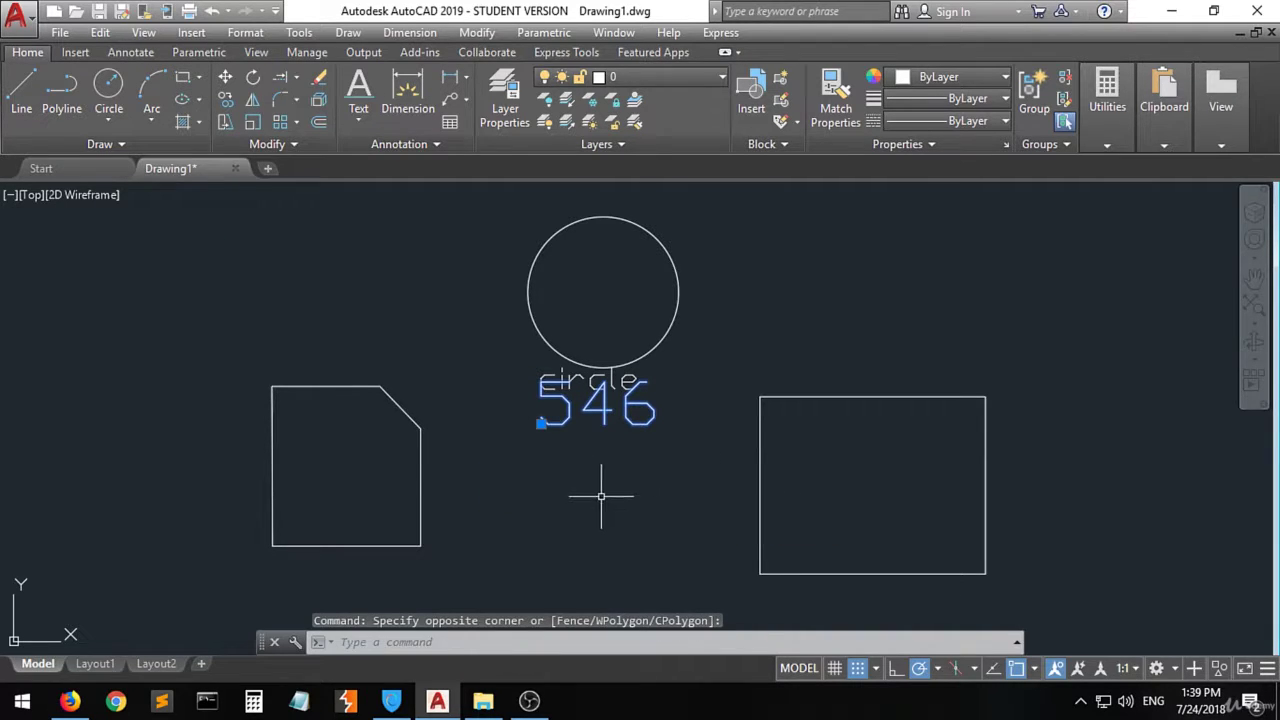
key(Escape)
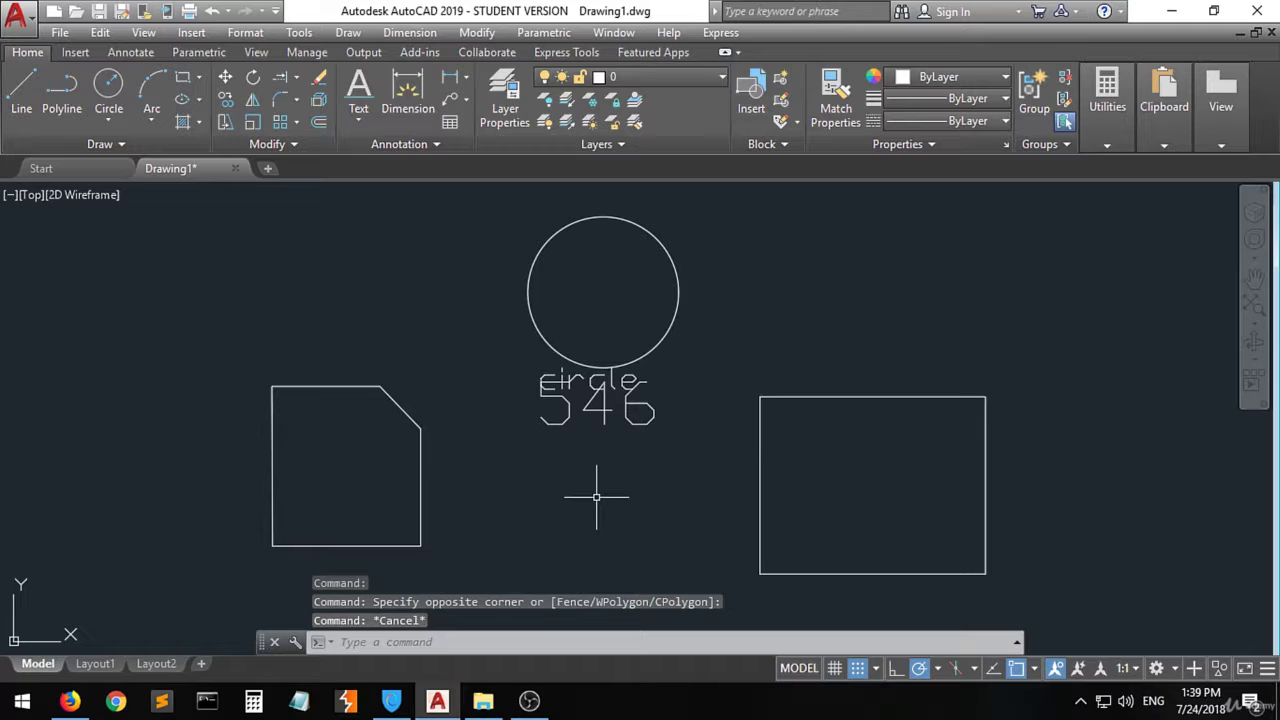
- Move the "546" text about 10 units straight down, clear of the "circle" label
click(591, 410)
click(225, 77)
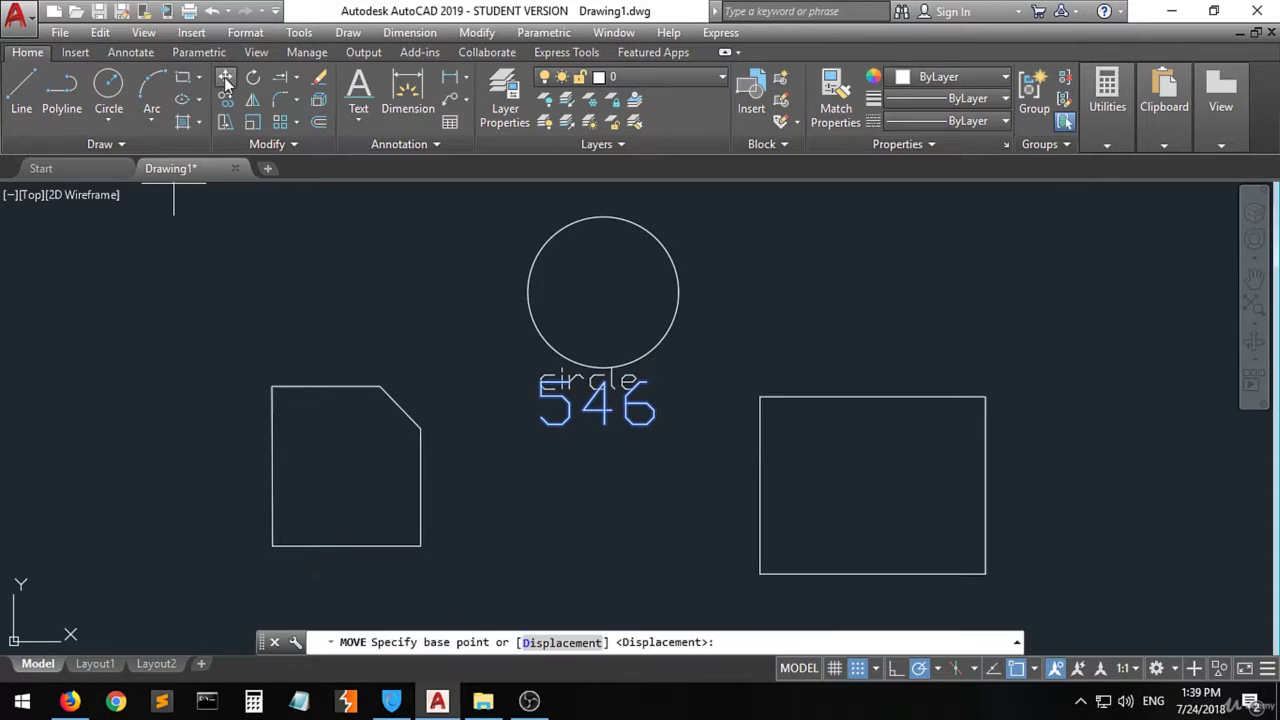
click(596, 418)
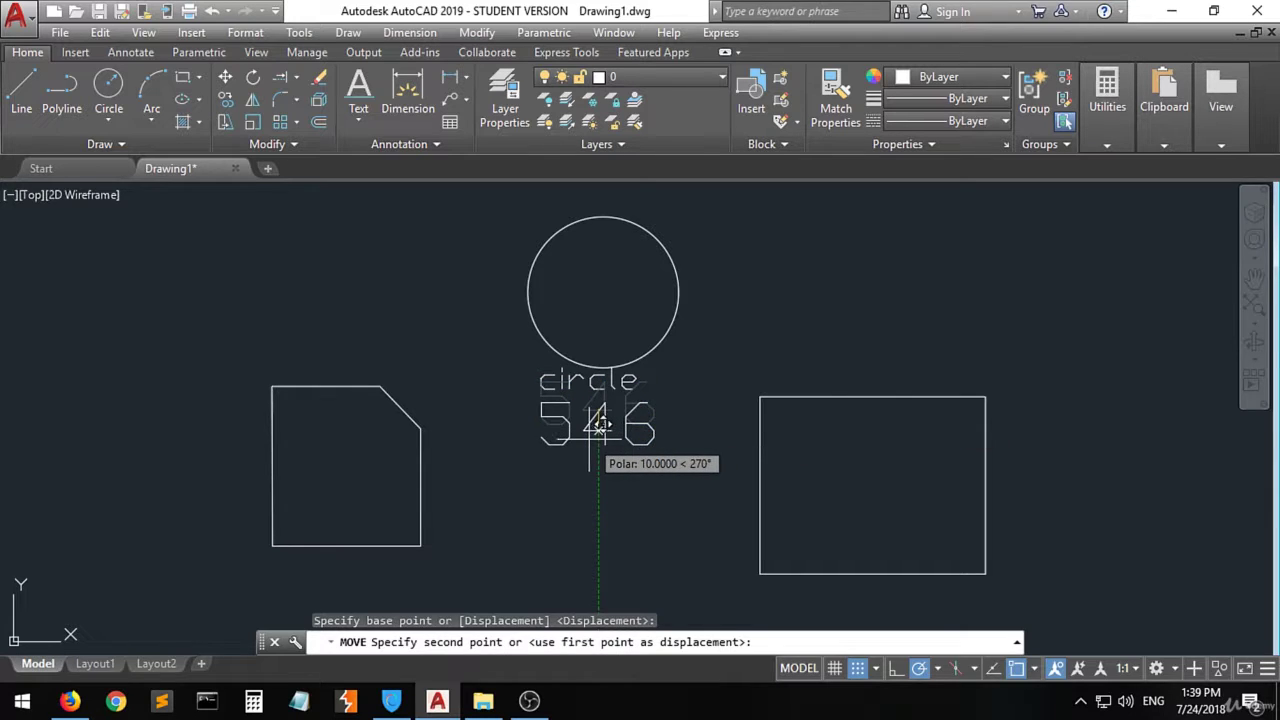
click(599, 424)
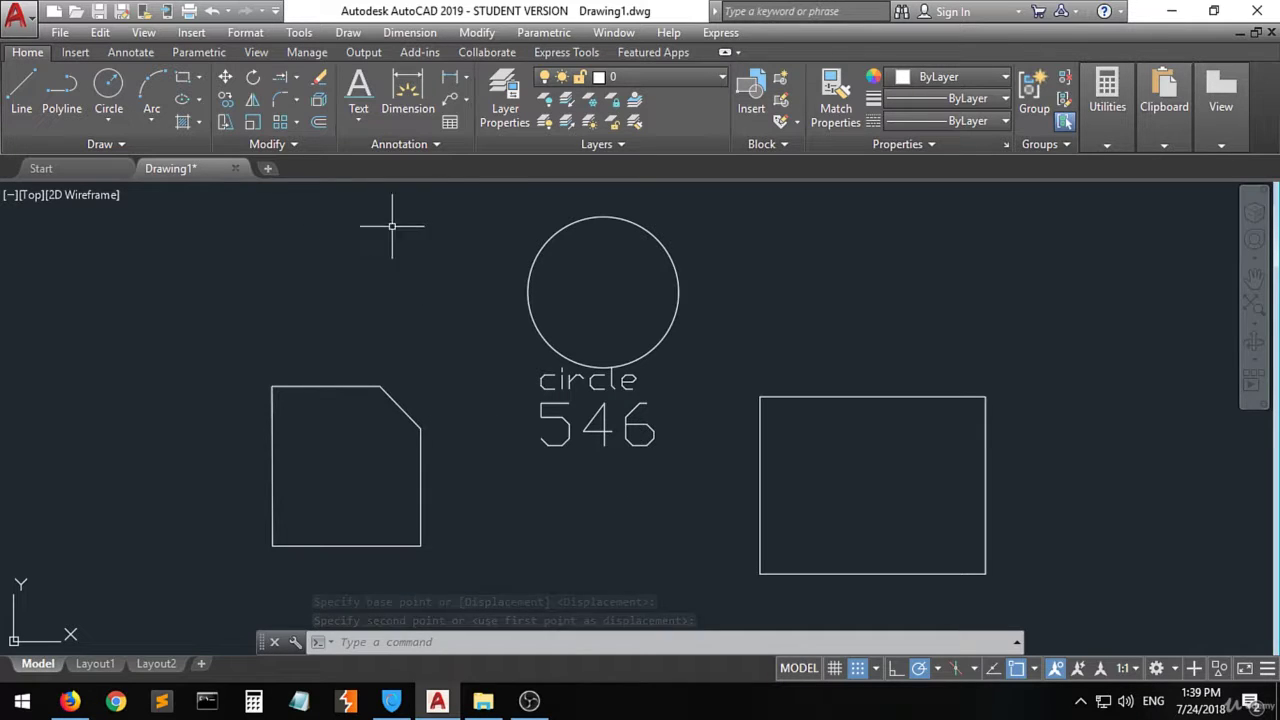
- Add a linear dimension to the rectangle's upper edge, placing the dimension line above the rectangle
click(466, 80)
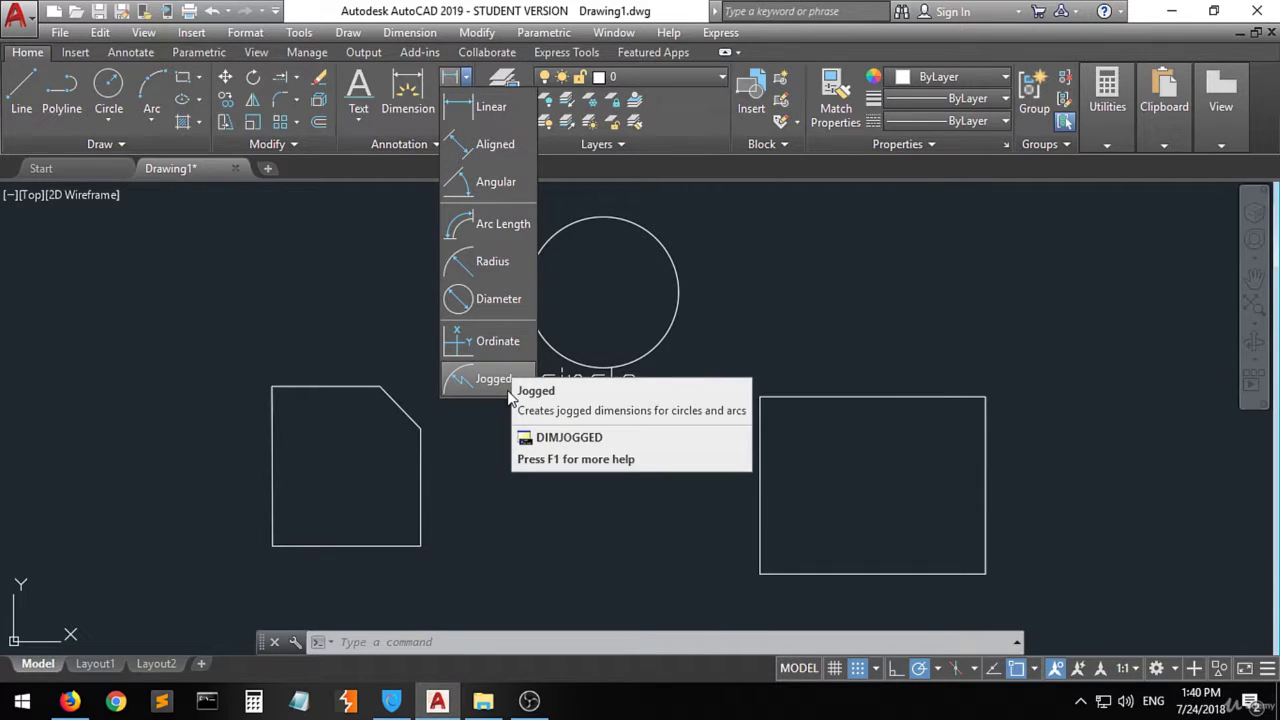
click(484, 110)
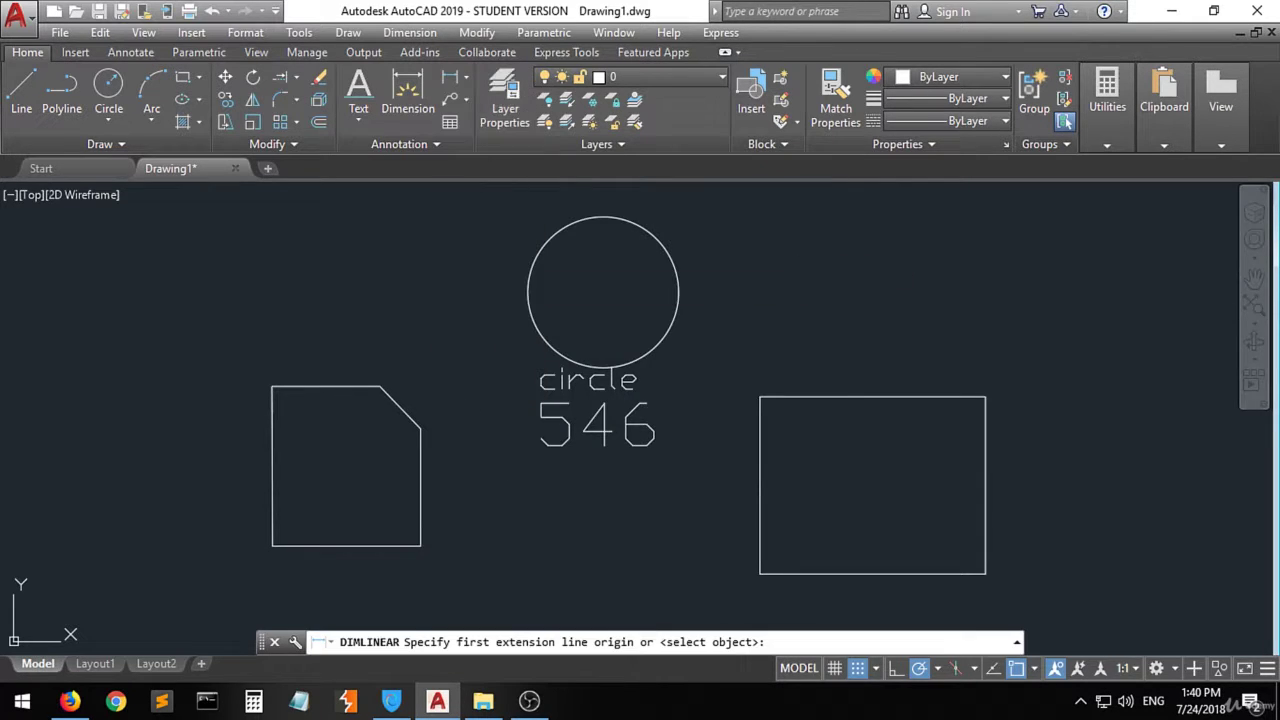
click(985, 397)
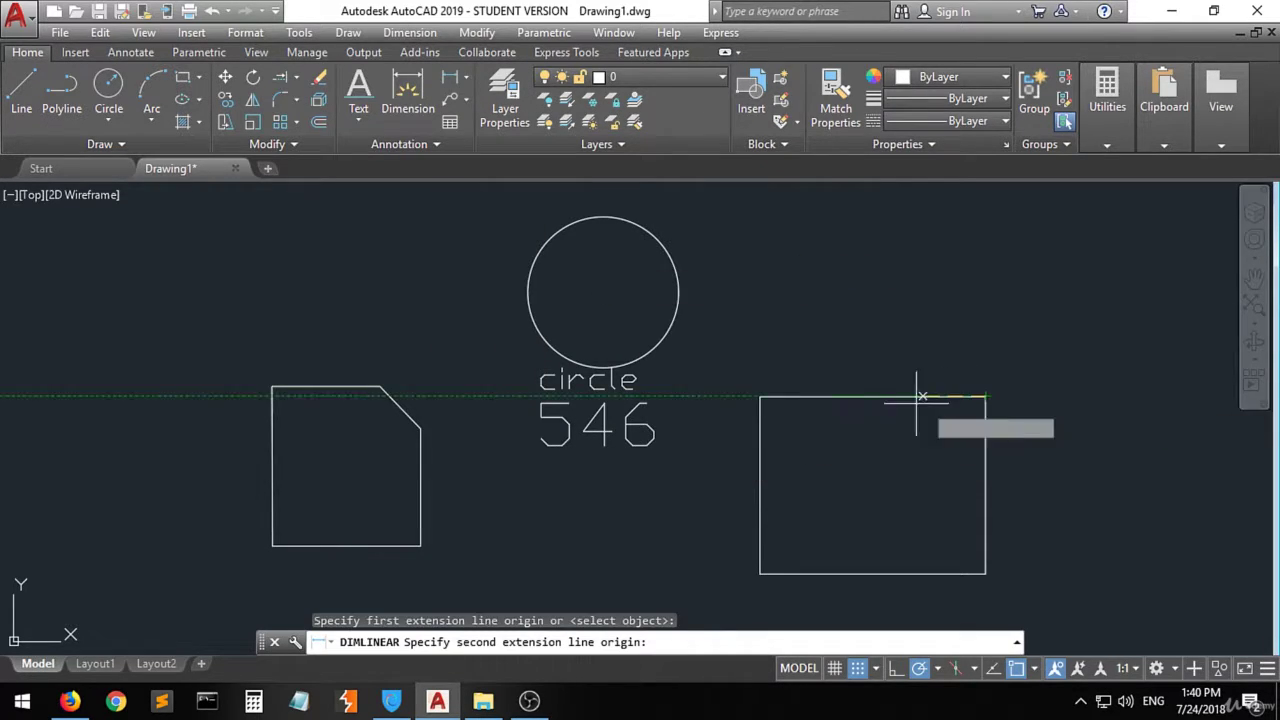
click(760, 397)
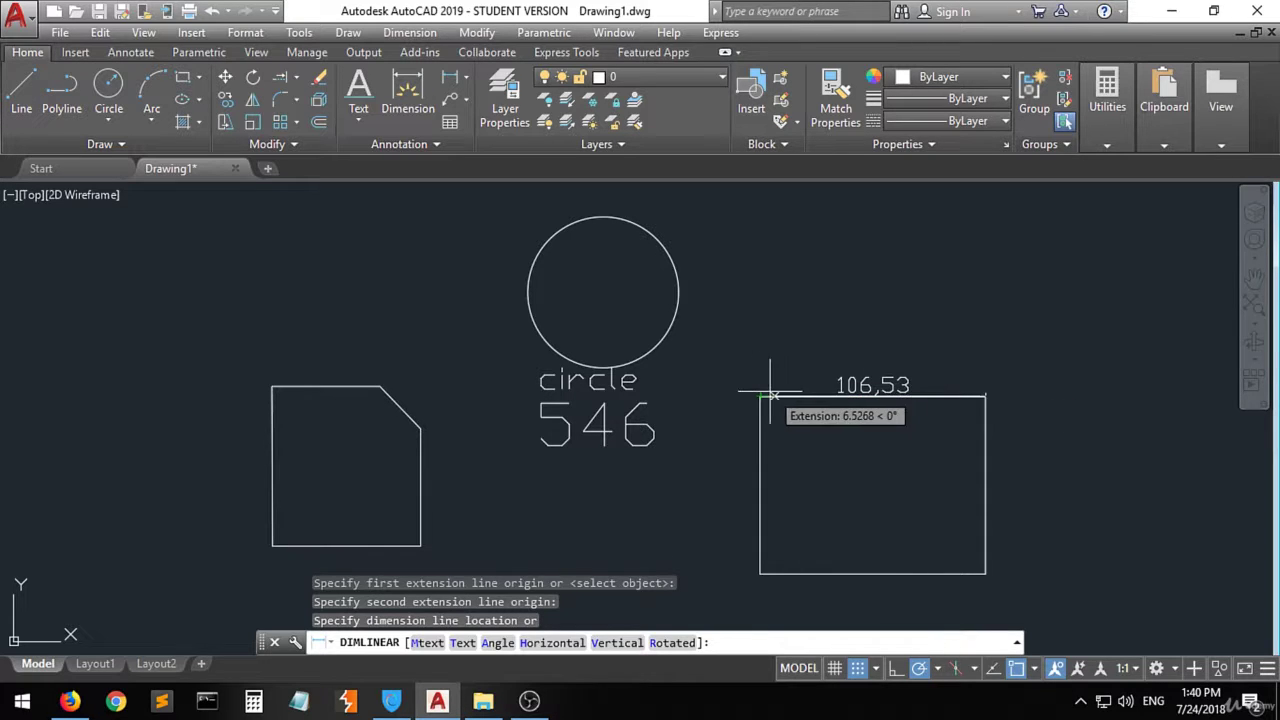
click(764, 353)
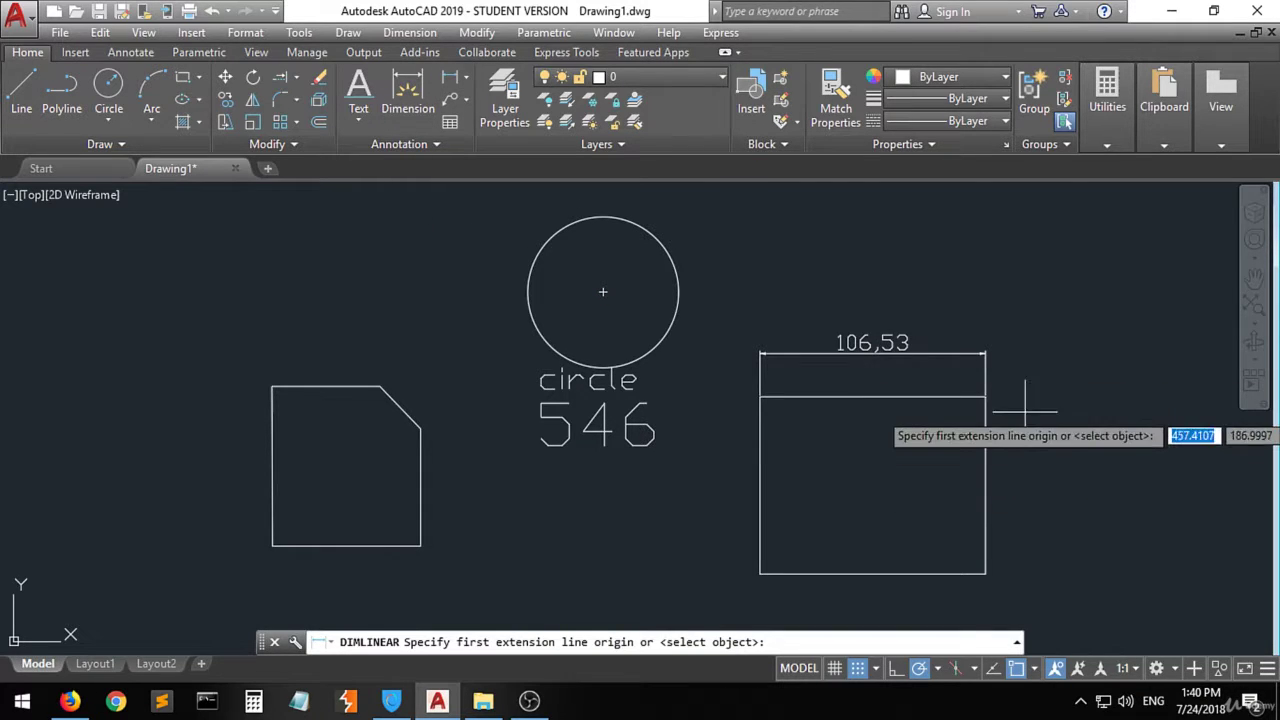
- Add a linear dimension to the rectangle's right edge, placing the dimension line outside the rectangle
click(985, 397)
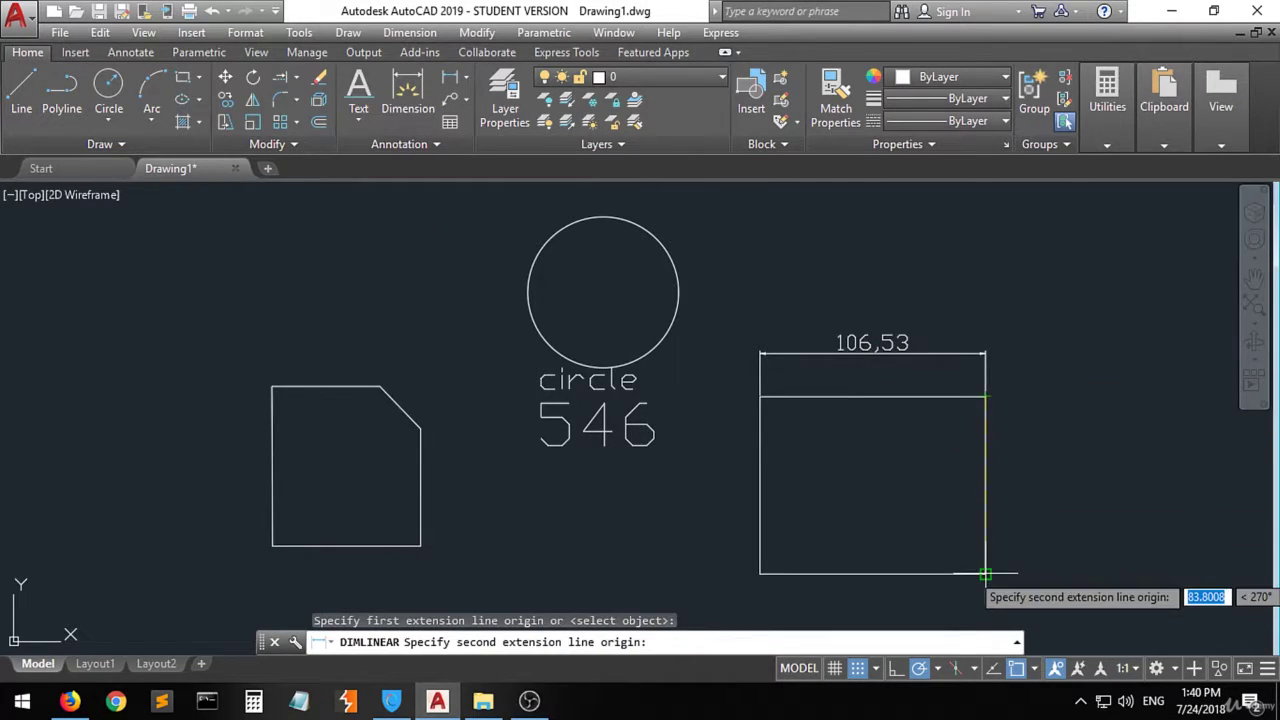
click(985, 574)
click(1056, 571)
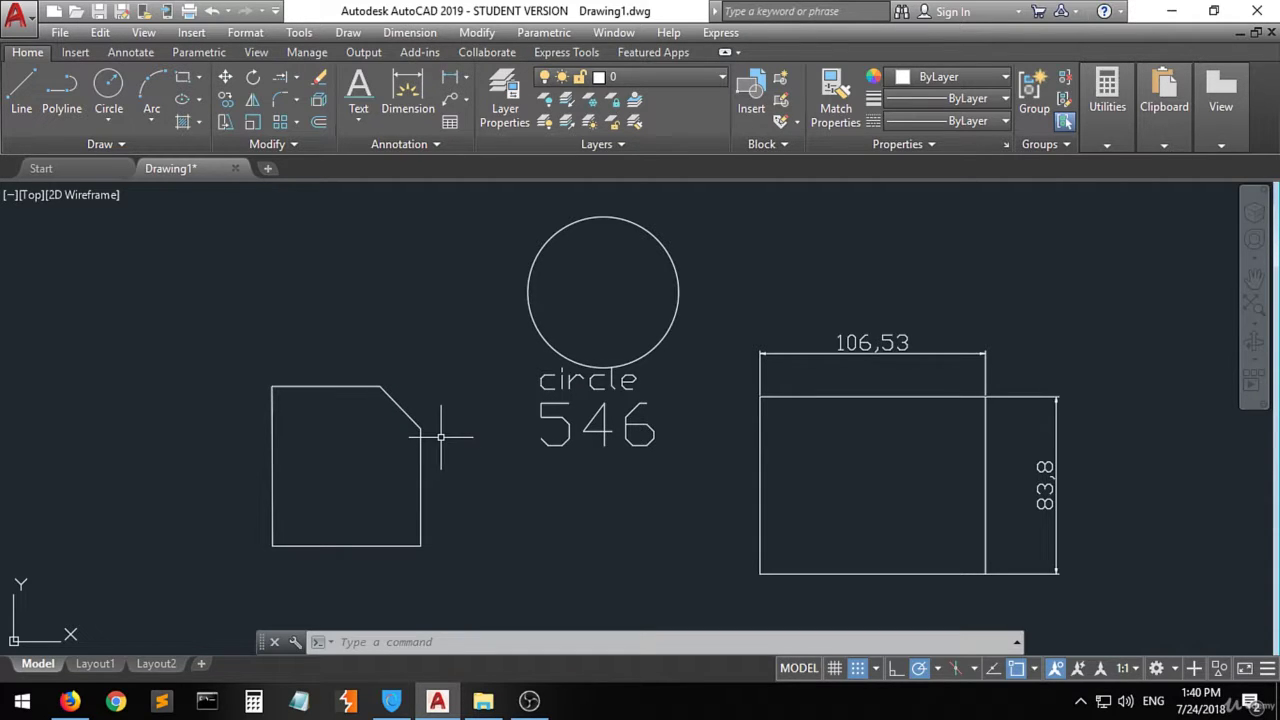
- Add a horizontal linear dimension between the two ends of the chamfer, placing the dimension line above the chamfered shape
click(453, 88)
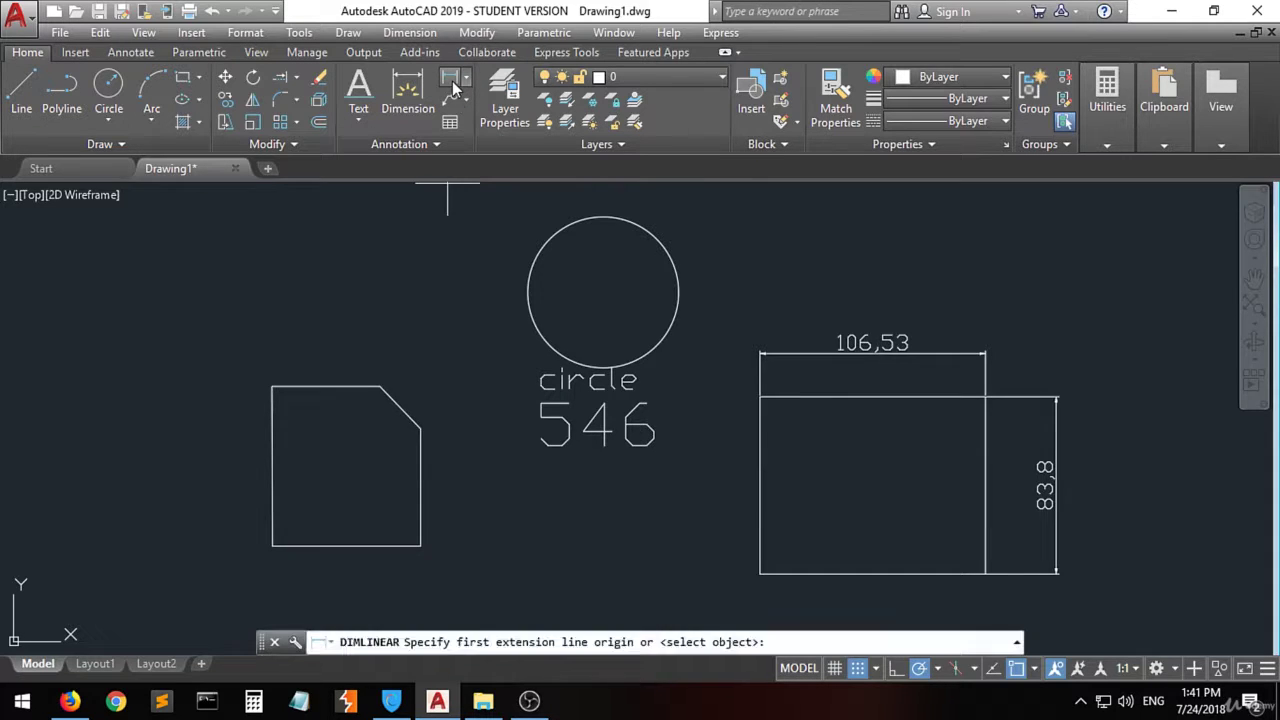
click(380, 386)
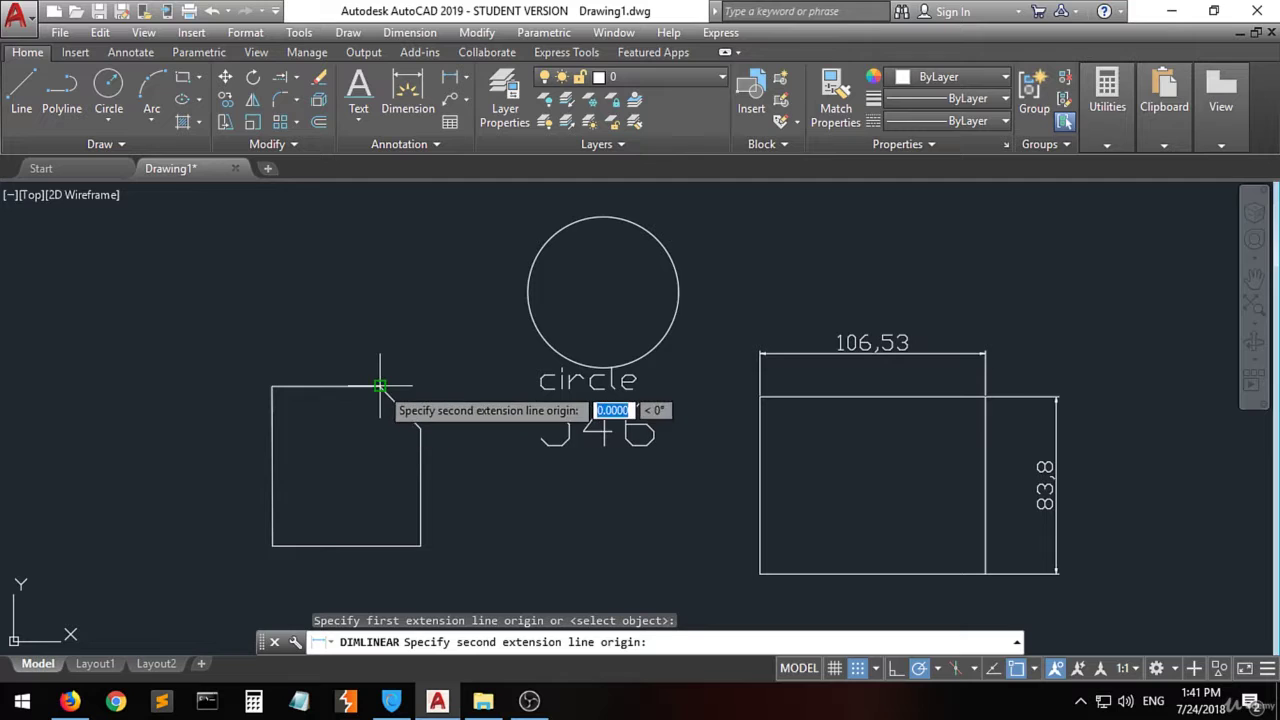
click(421, 428)
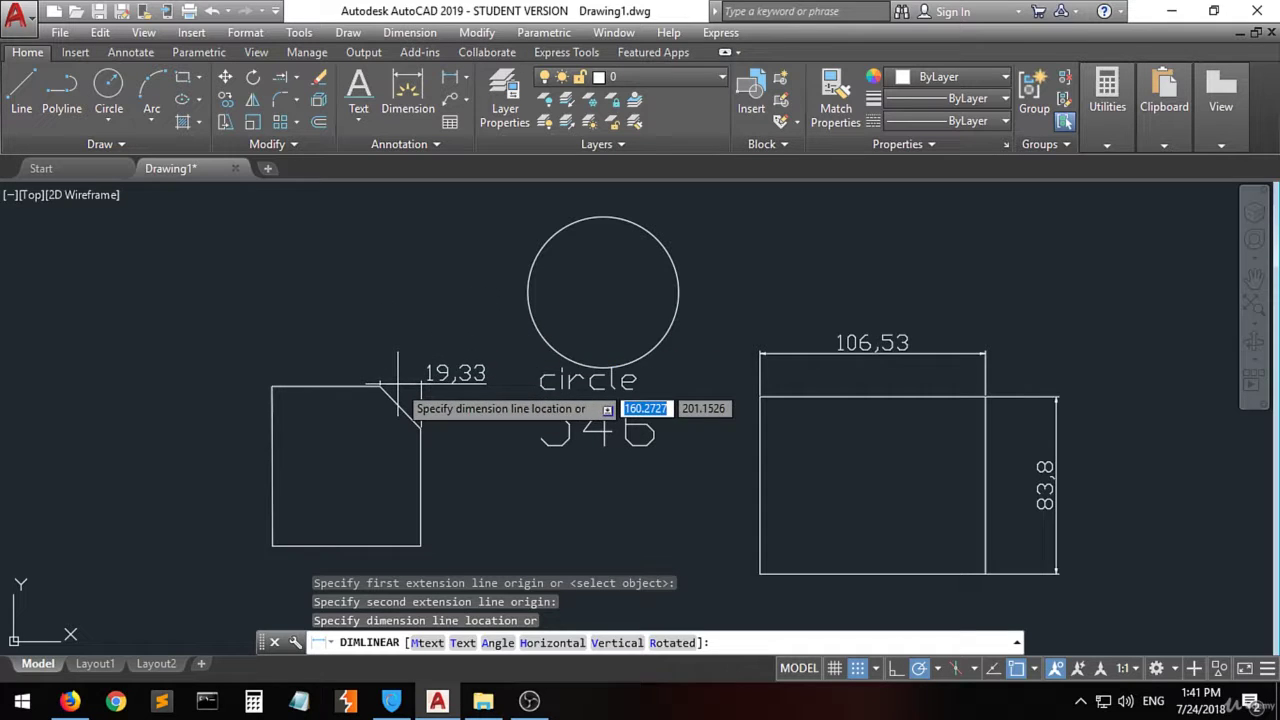
click(395, 350)
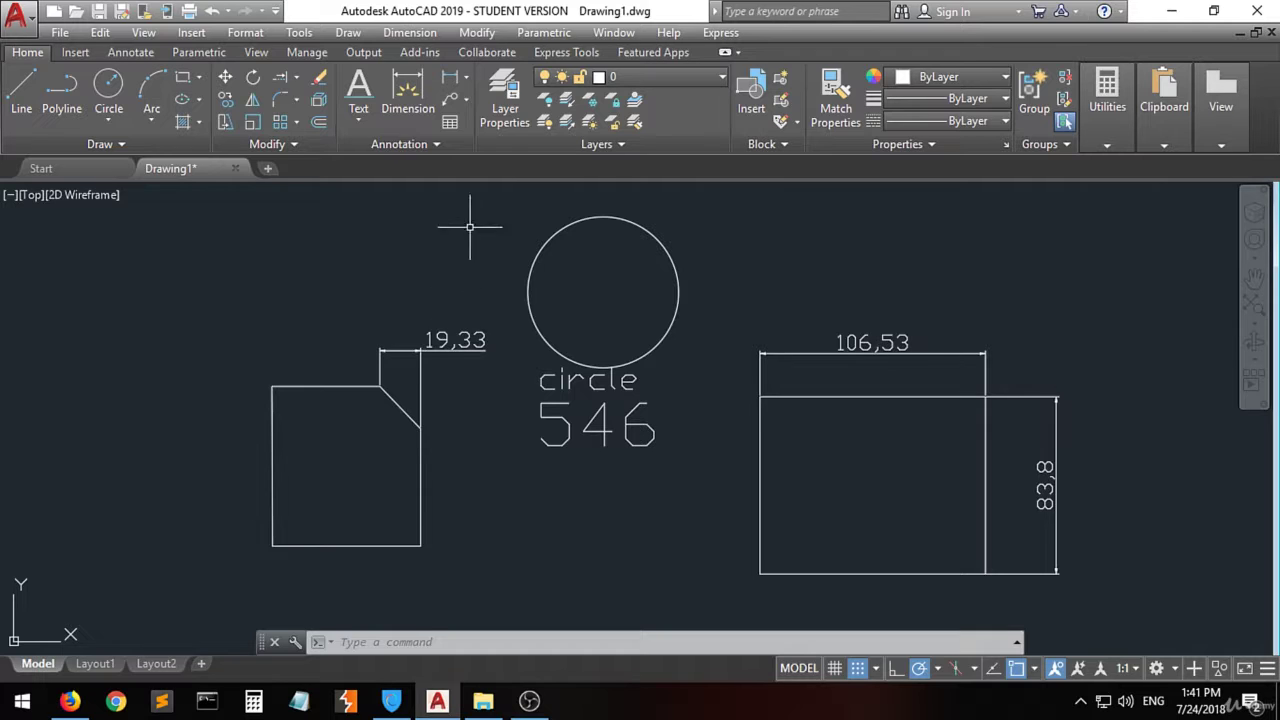
- Add an aligned dimension along the chamfer's sloped edge, placing the dimension line inside the chamfered shape
click(465, 77)
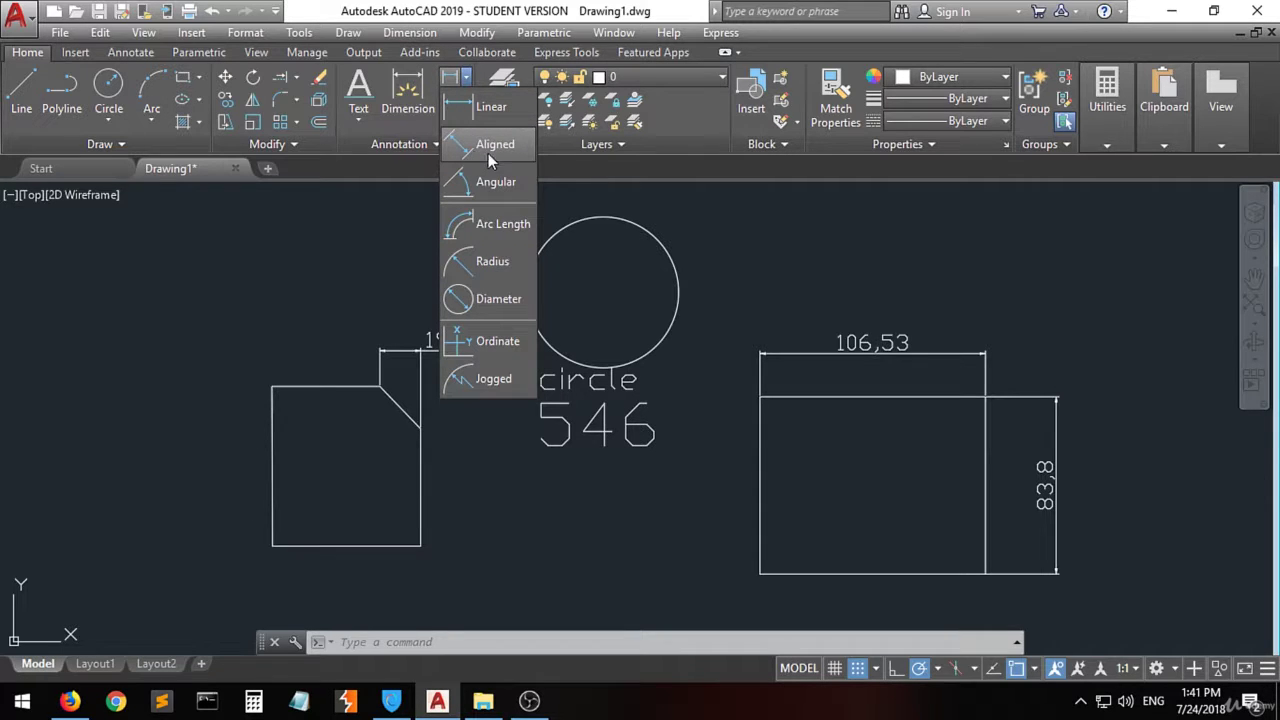
click(478, 148)
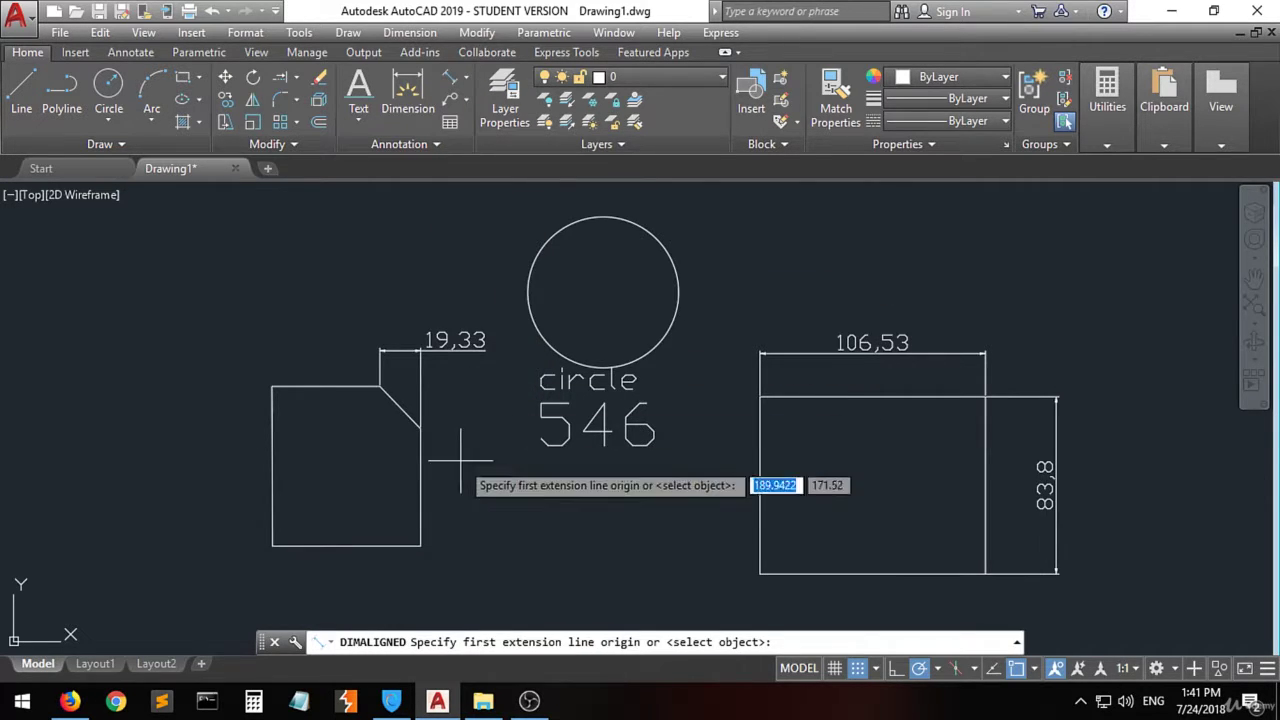
click(380, 385)
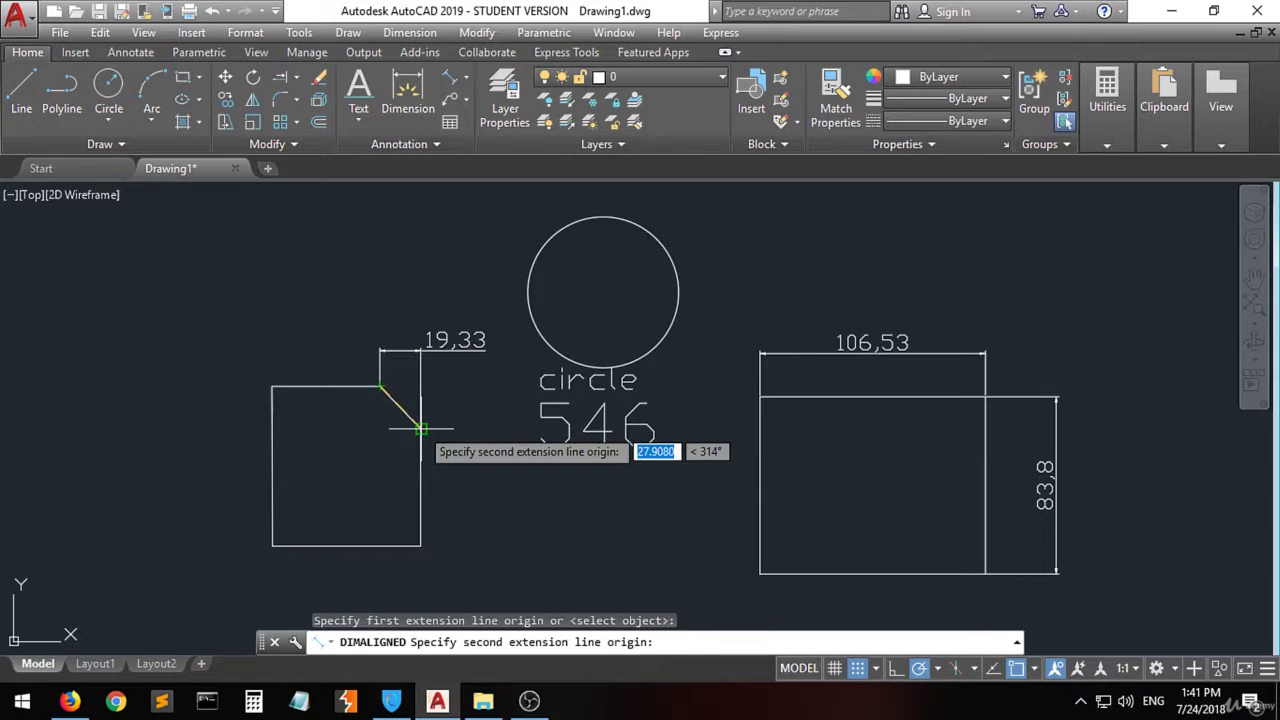
click(421, 429)
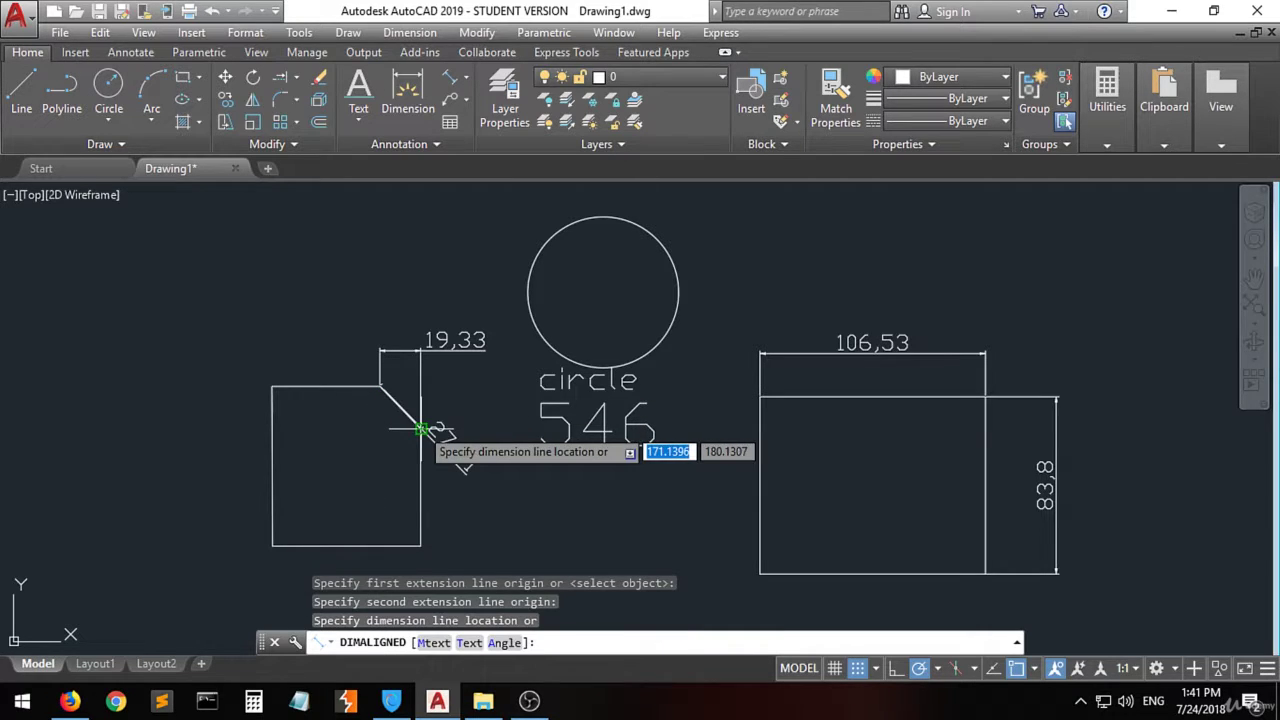
click(348, 463)
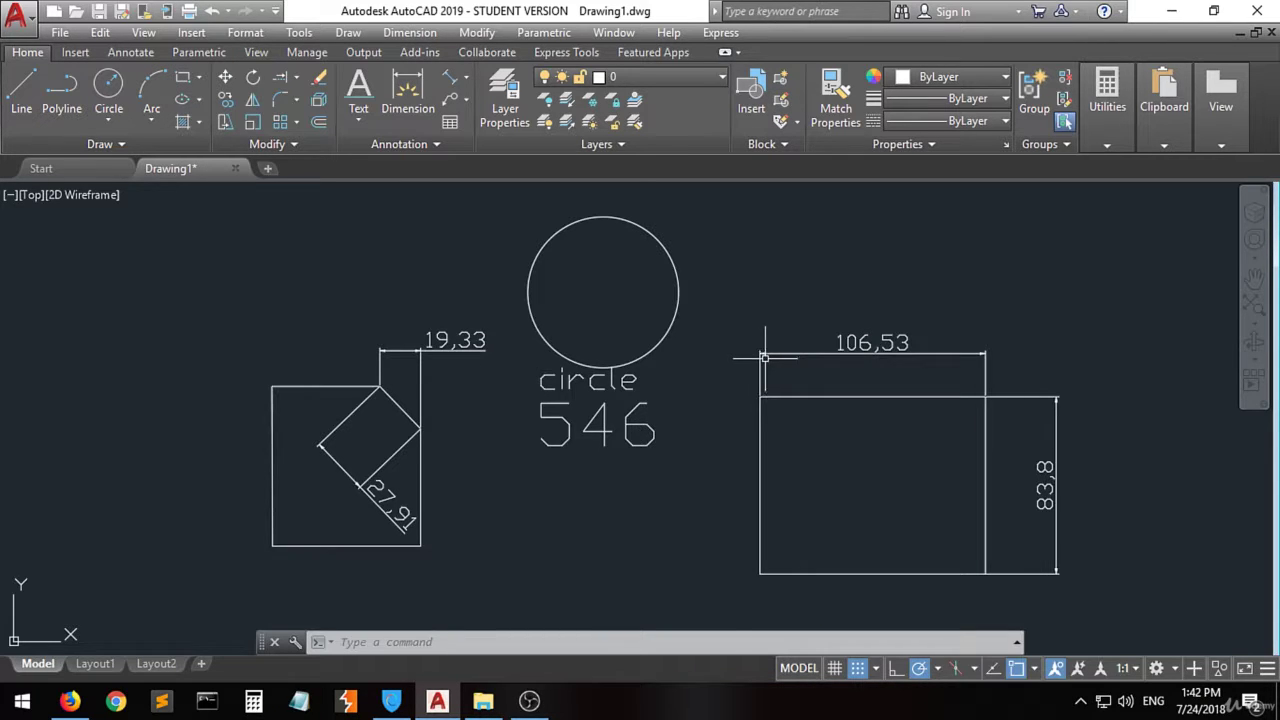
scroll(765, 360, up, 4)
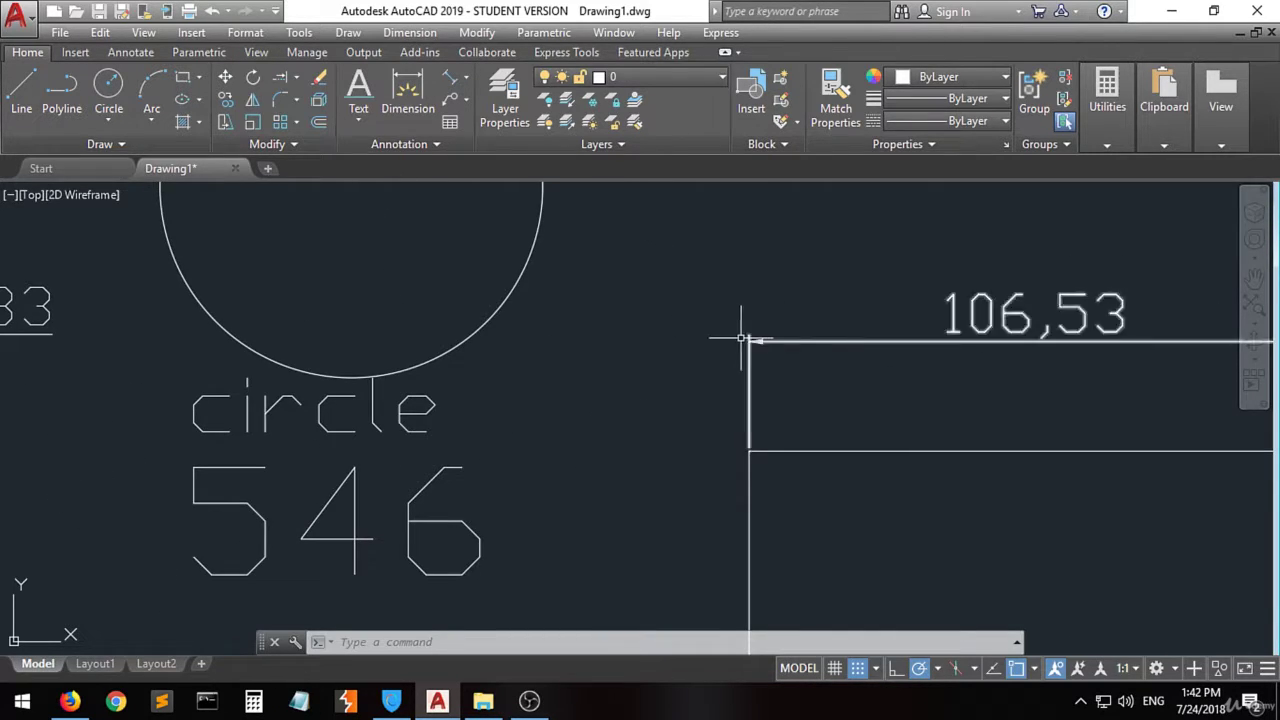
scroll(613, 349, down, 2)
scroll(613, 349, down, 2)
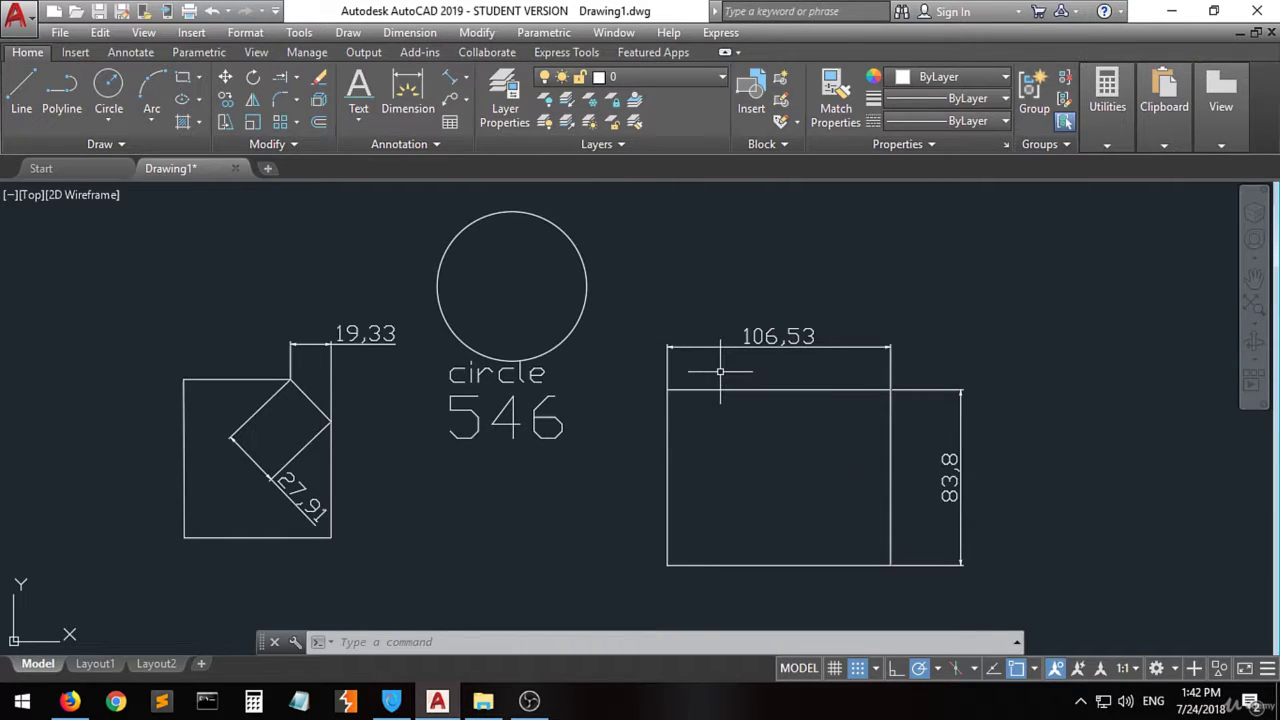
click(435, 144)
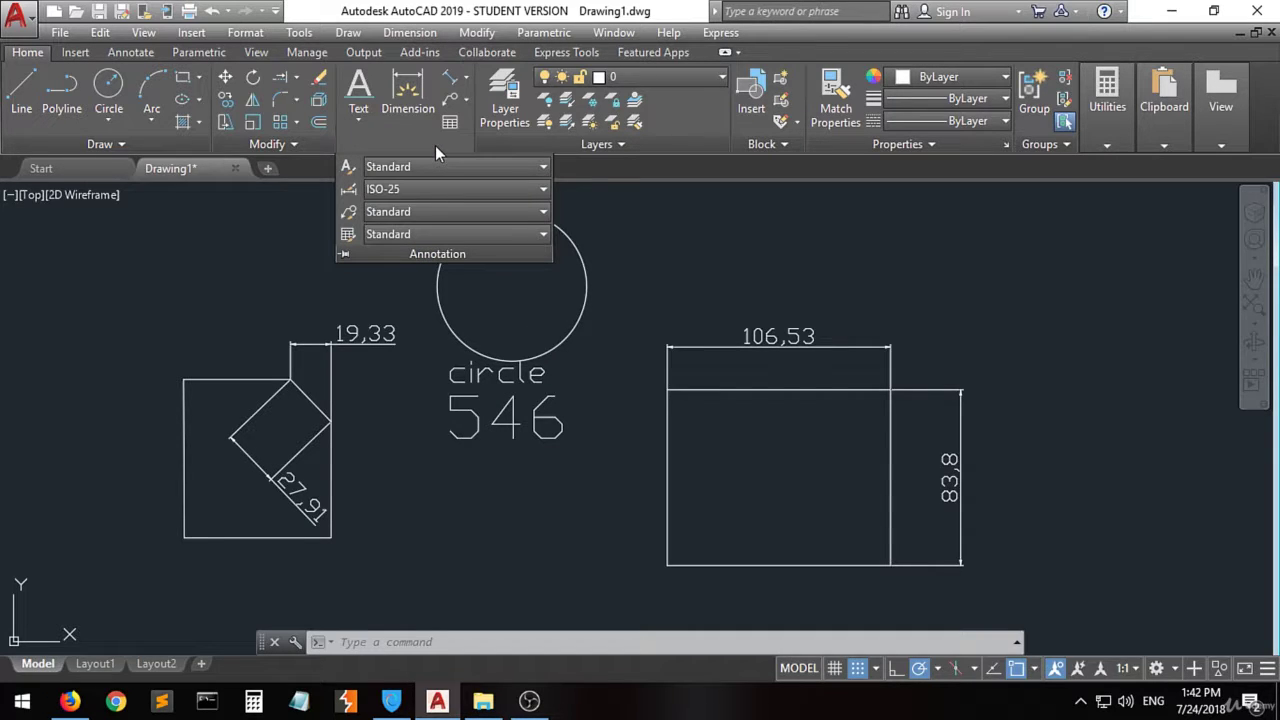
click(468, 78)
click(470, 80)
click(261, 272)
click(233, 280)
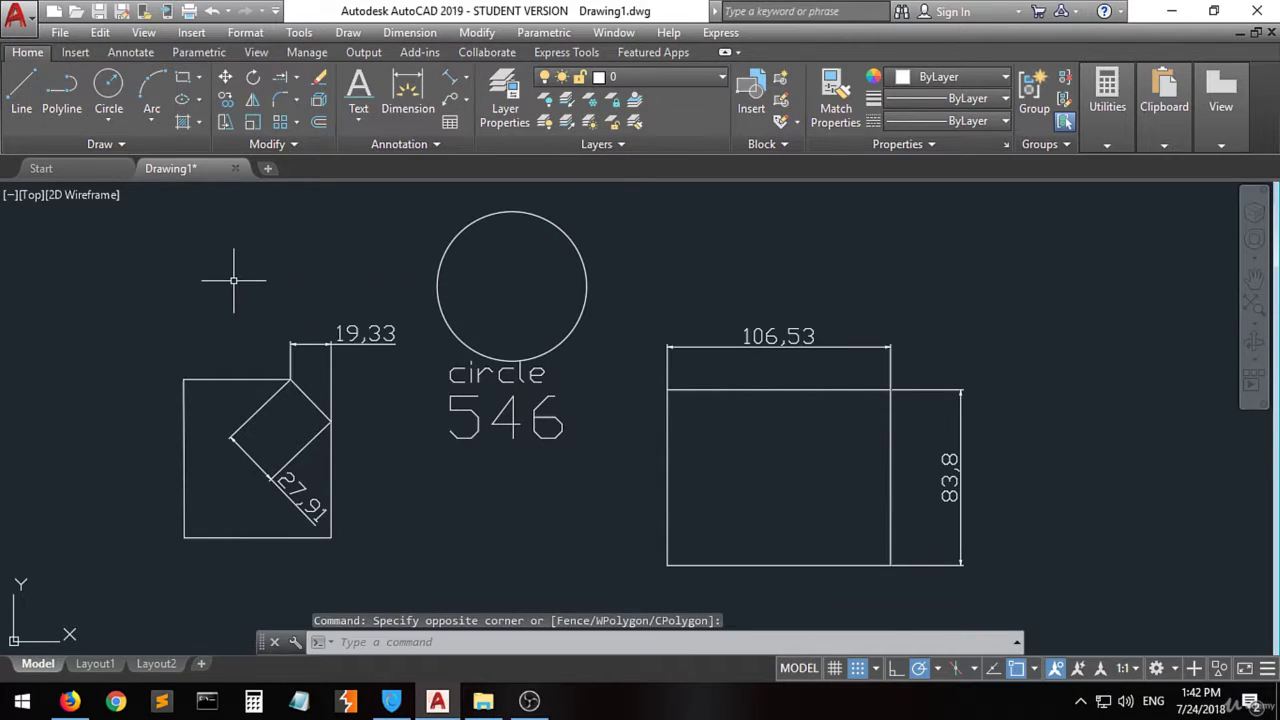
- Open the ISO-25 dimension style for modification from the Dimension Style Manager
click(114, 56)
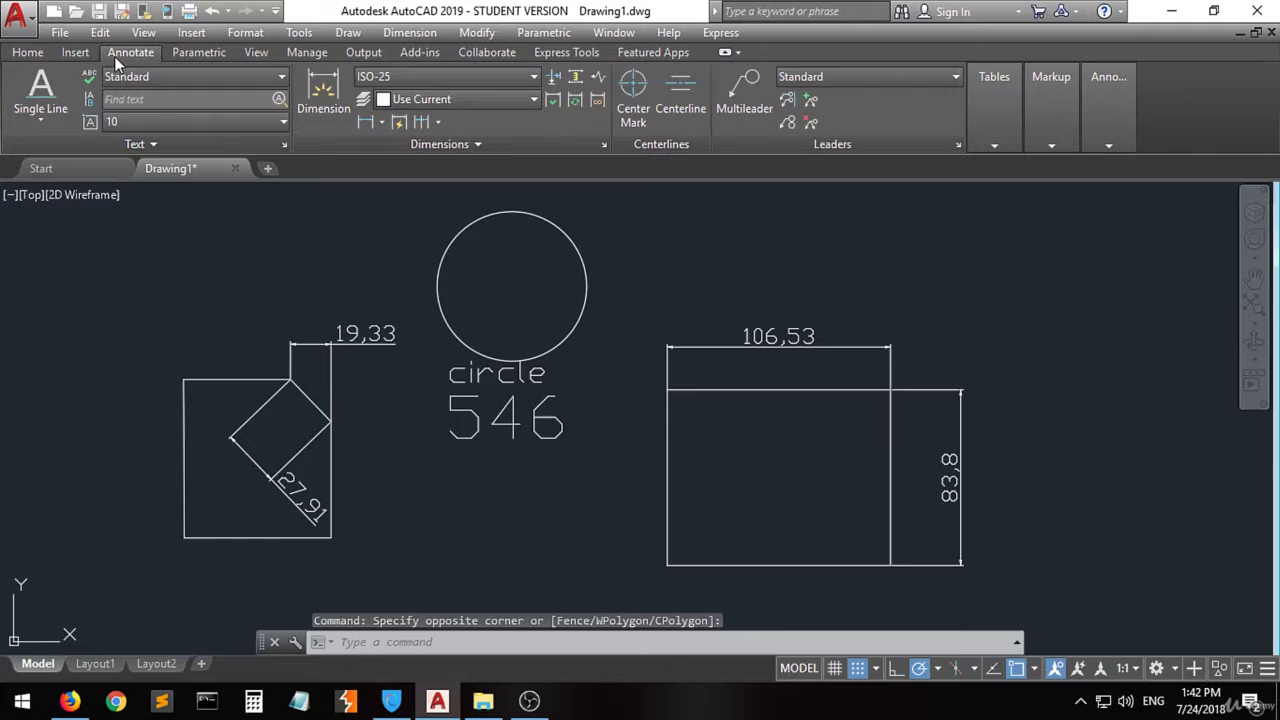
click(498, 144)
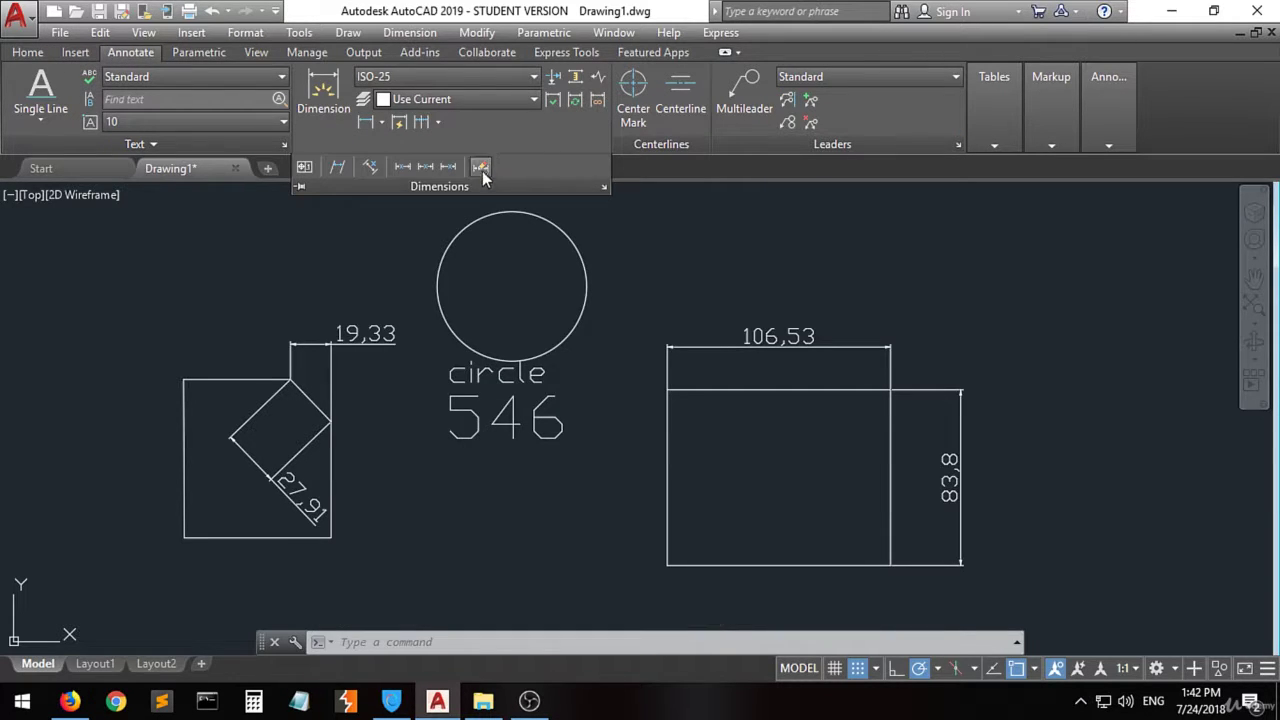
click(604, 187)
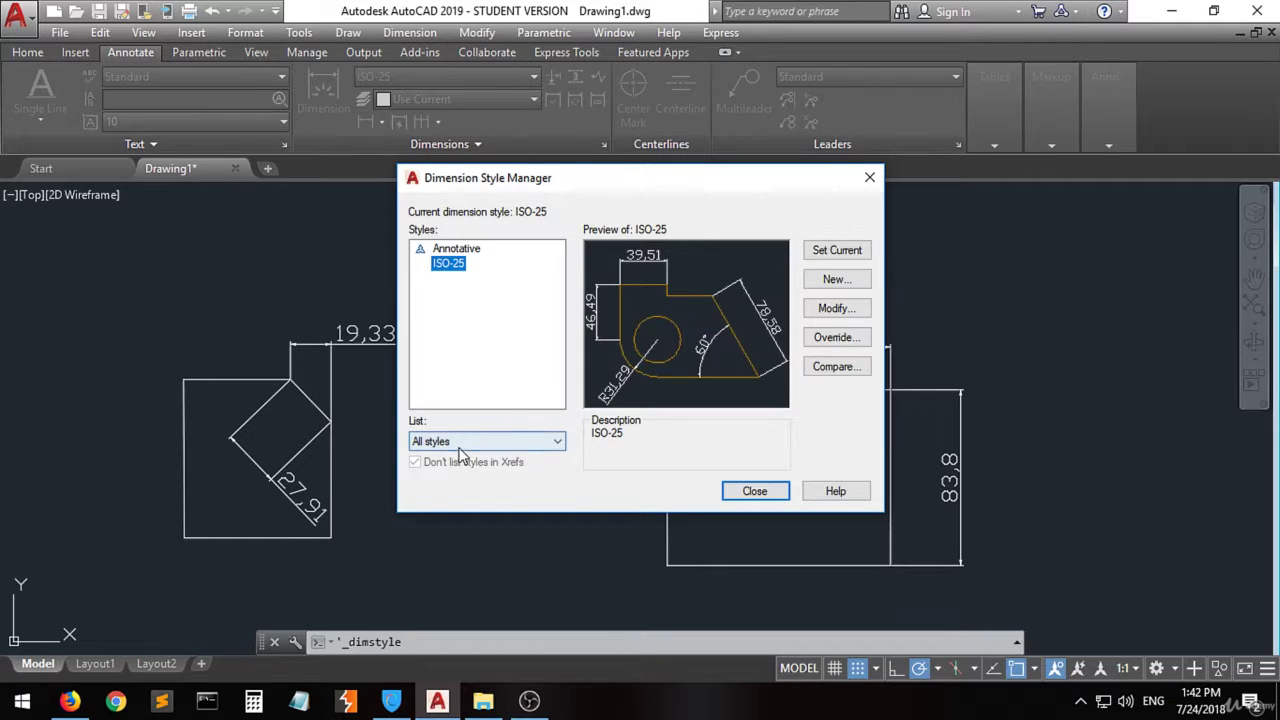
click(443, 266)
key(Escape)
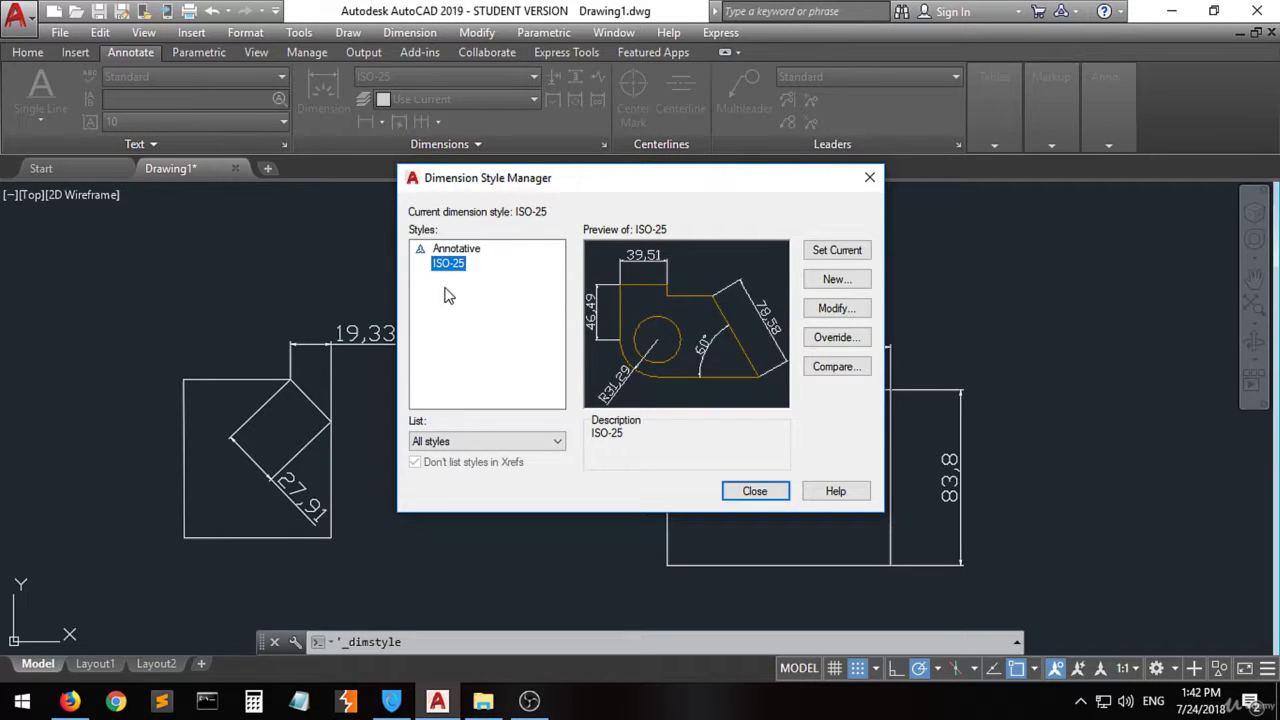
click(838, 309)
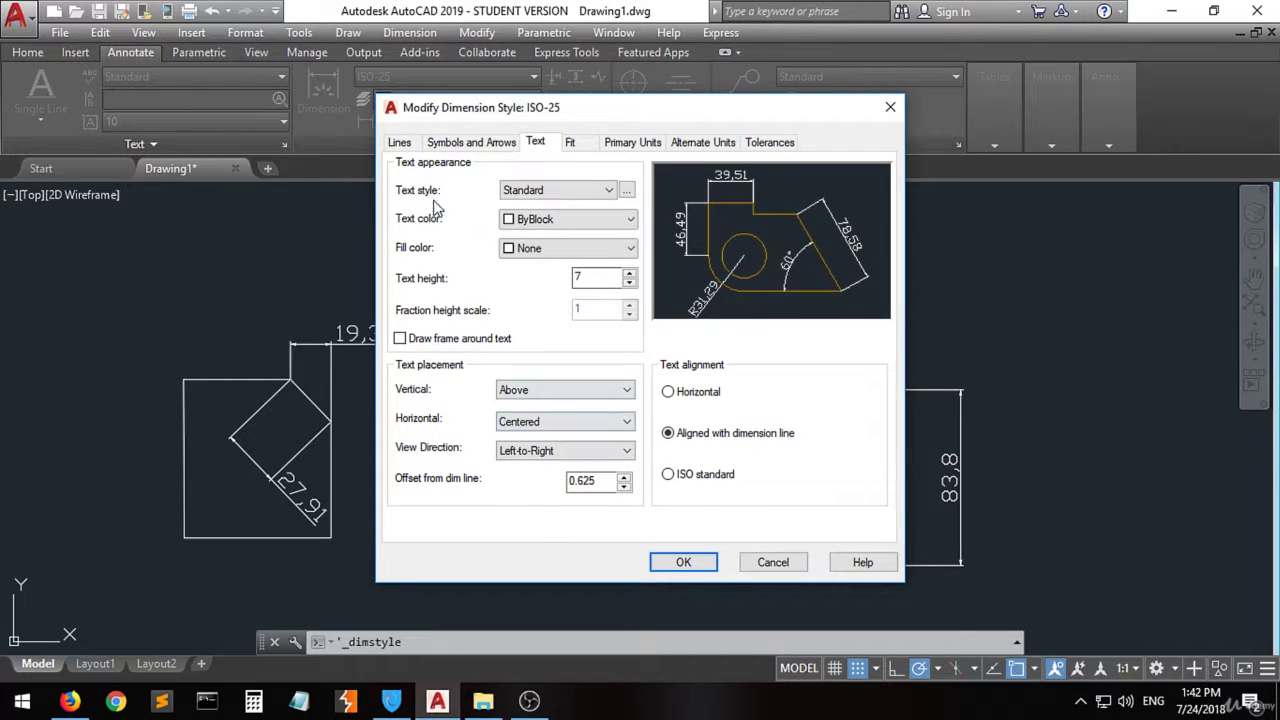
- Examine the color, linetype and lineweight choices available for the dimension lines of the ISO-25 style
click(400, 143)
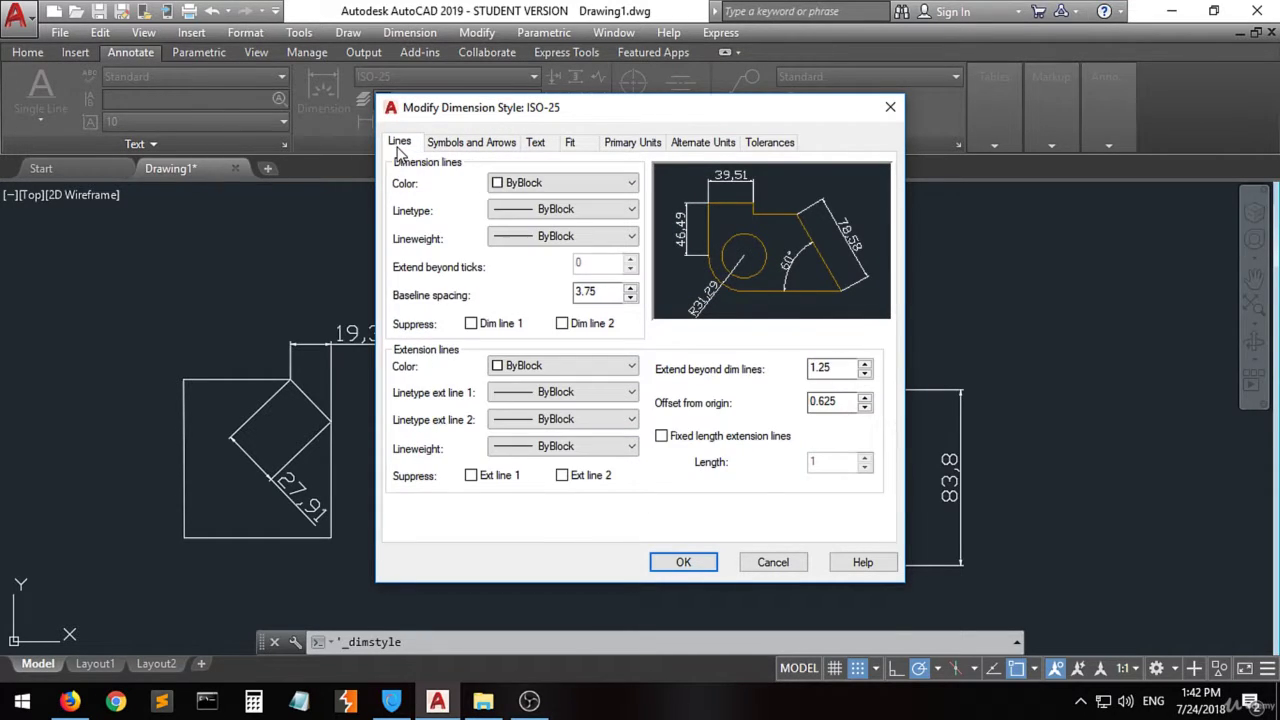
click(628, 190)
click(628, 188)
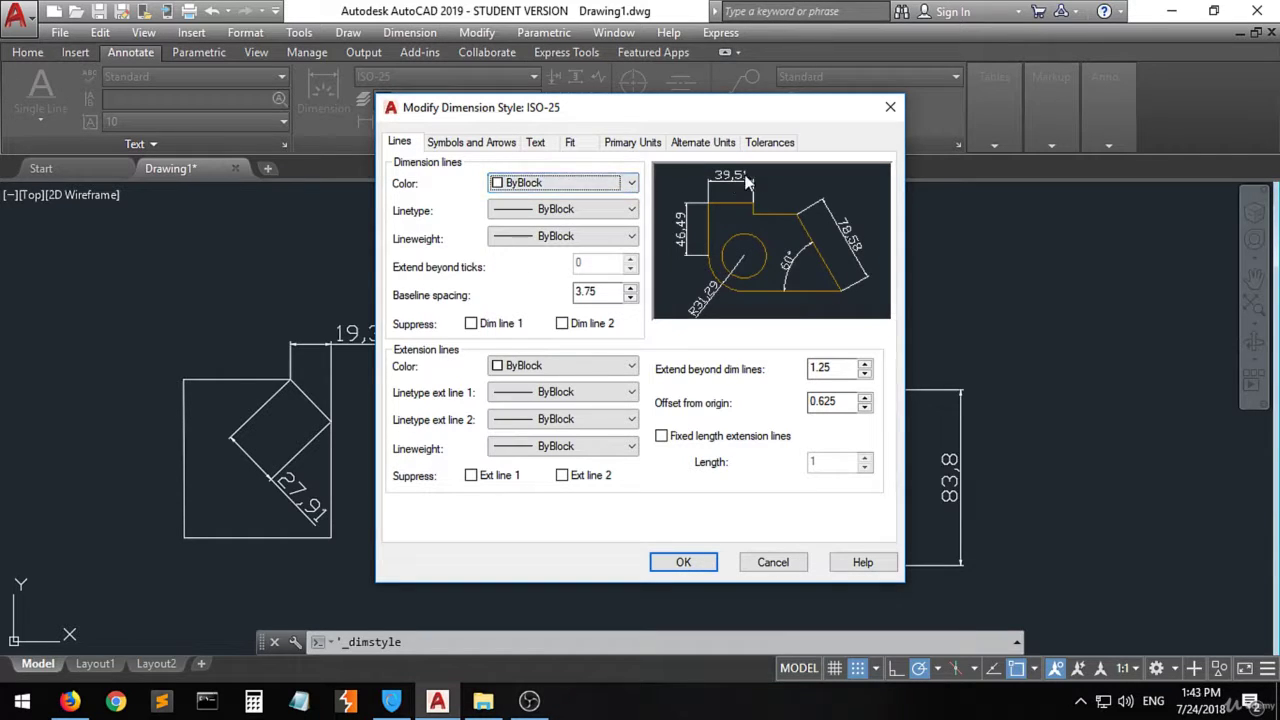
click(627, 212)
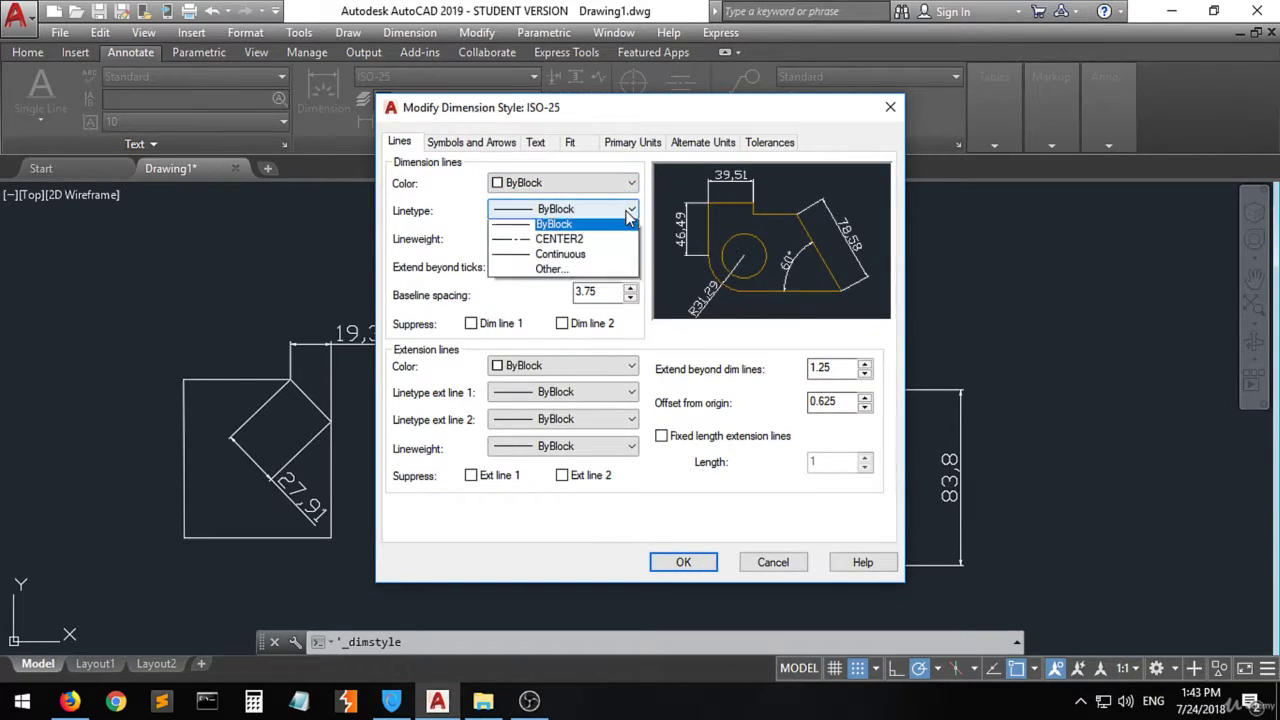
click(629, 211)
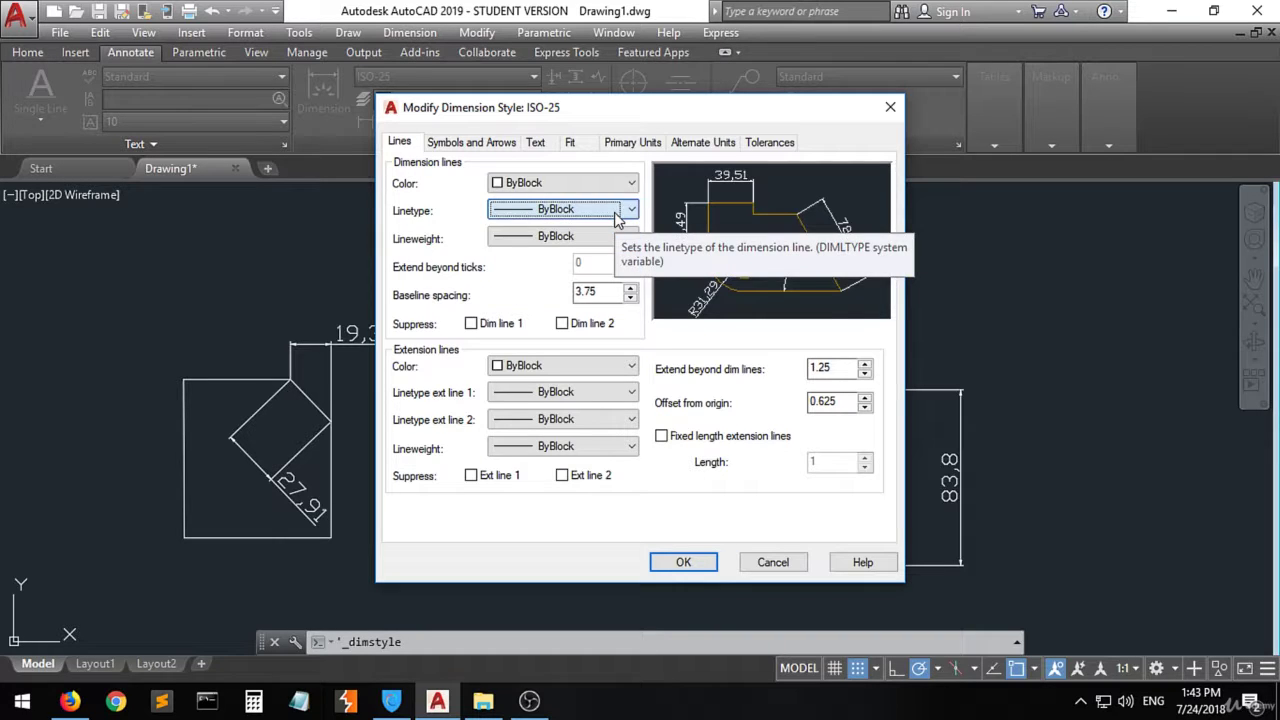
click(631, 238)
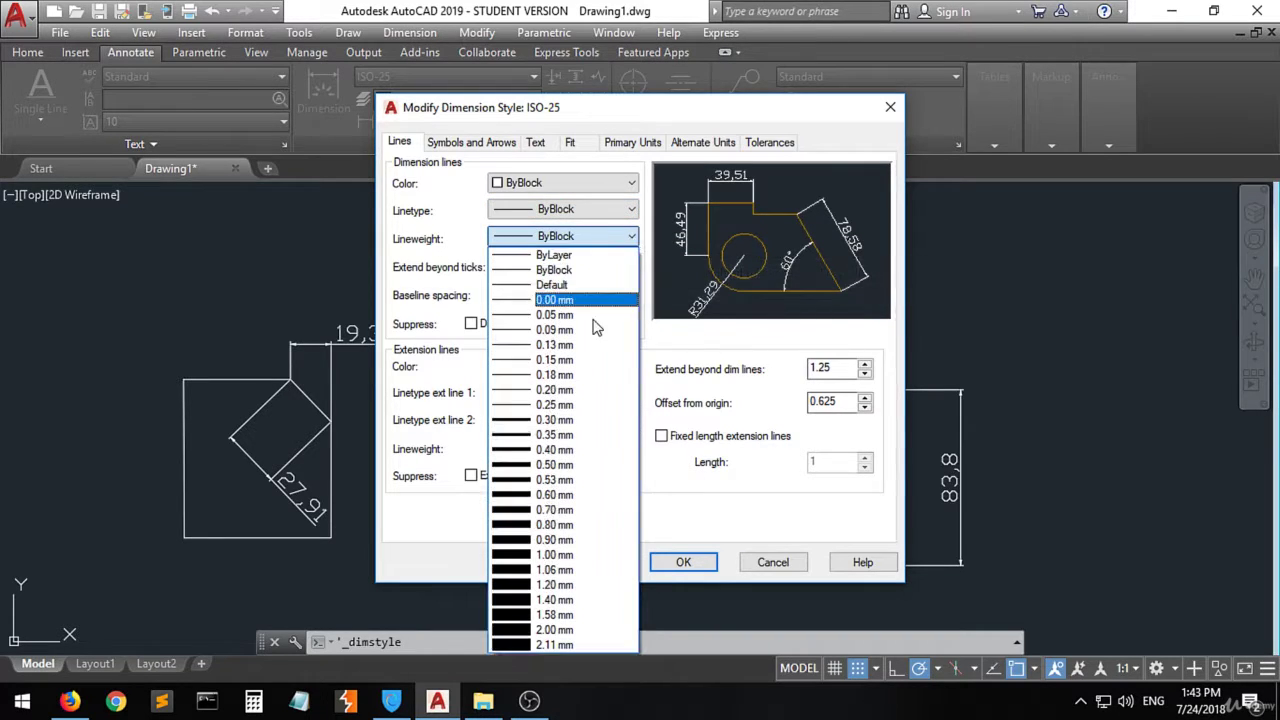
click(615, 243)
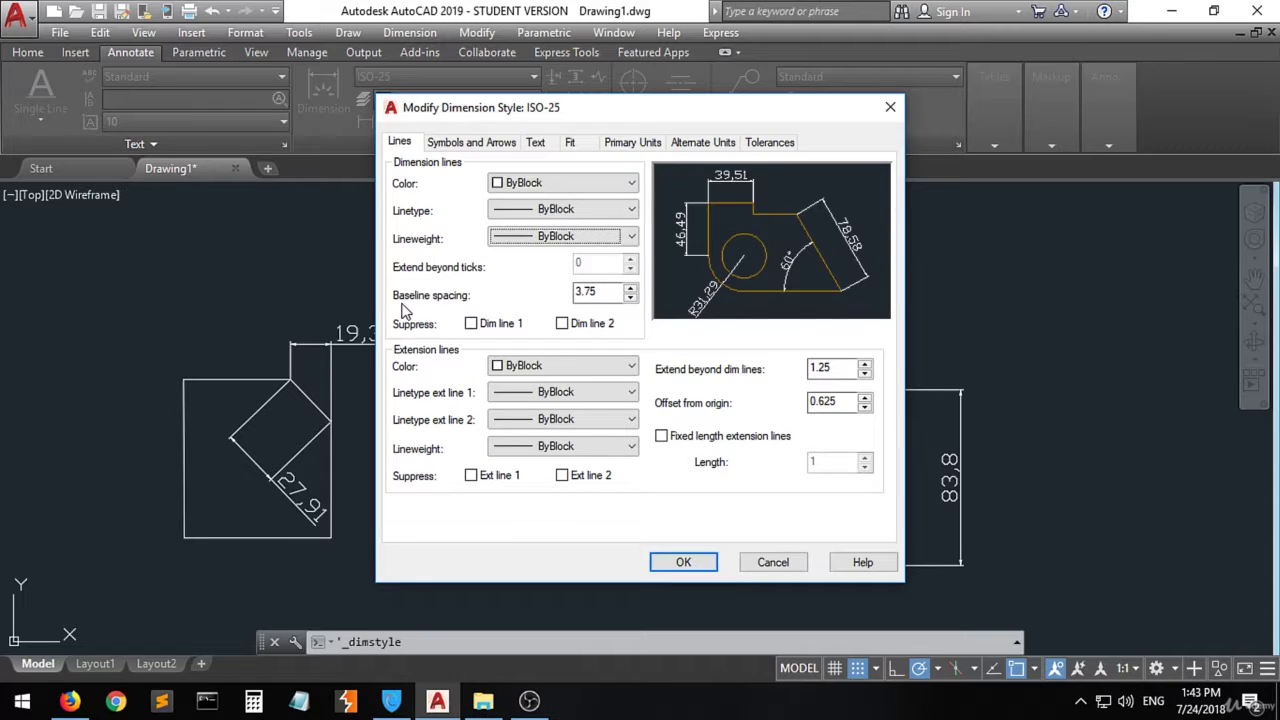
- Try a baseline spacing of 5 for the dimension lines, check the extension line color choices, and reset the spacing to 3.75
double_click(603, 292)
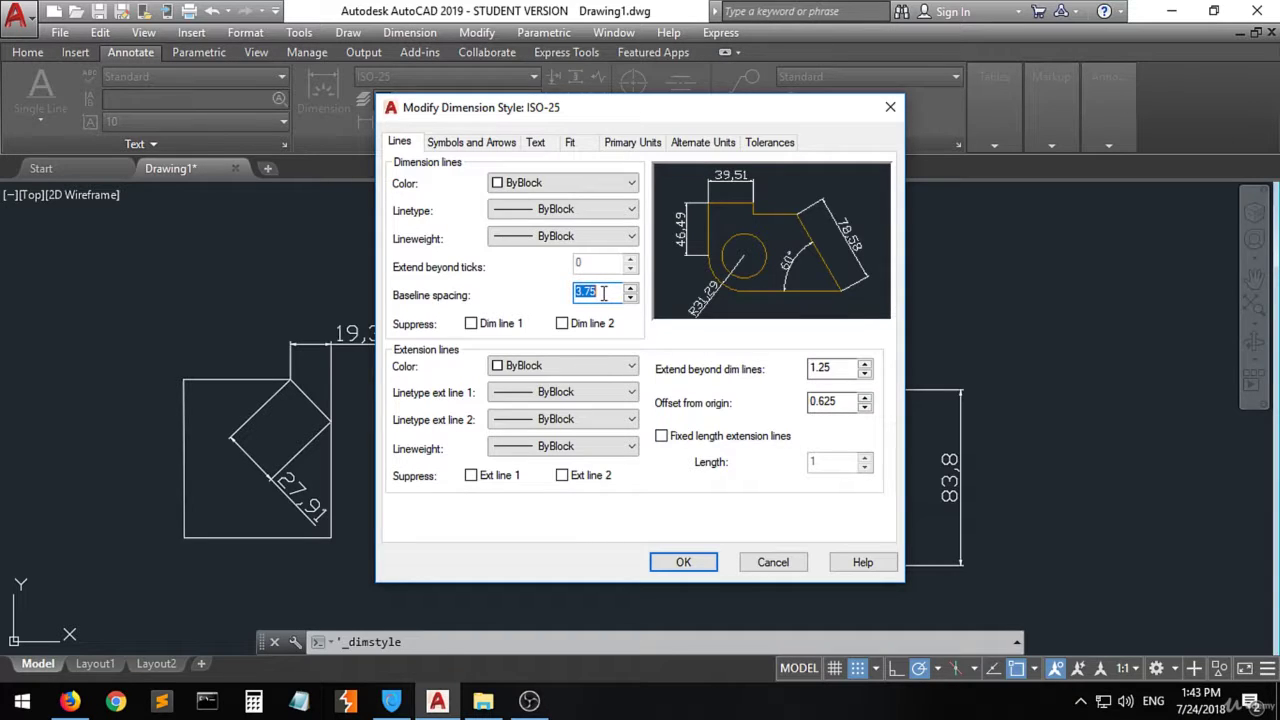
text(5)
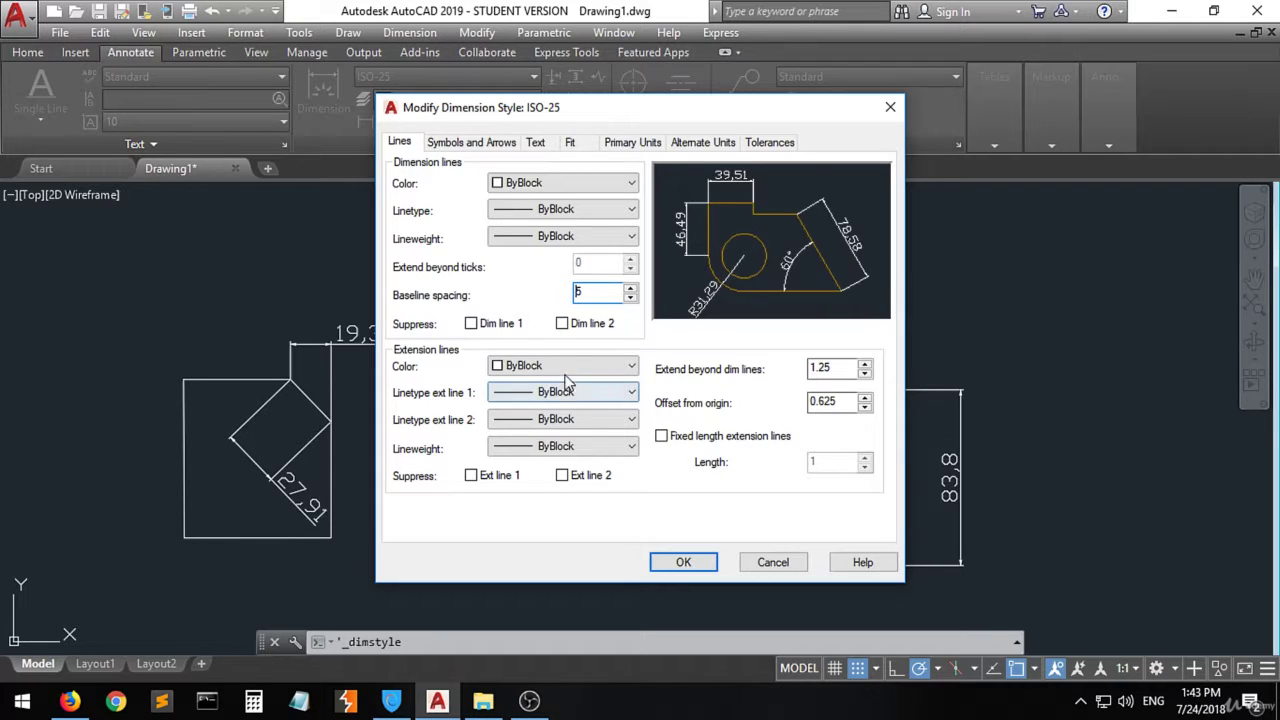
click(600, 366)
click(612, 366)
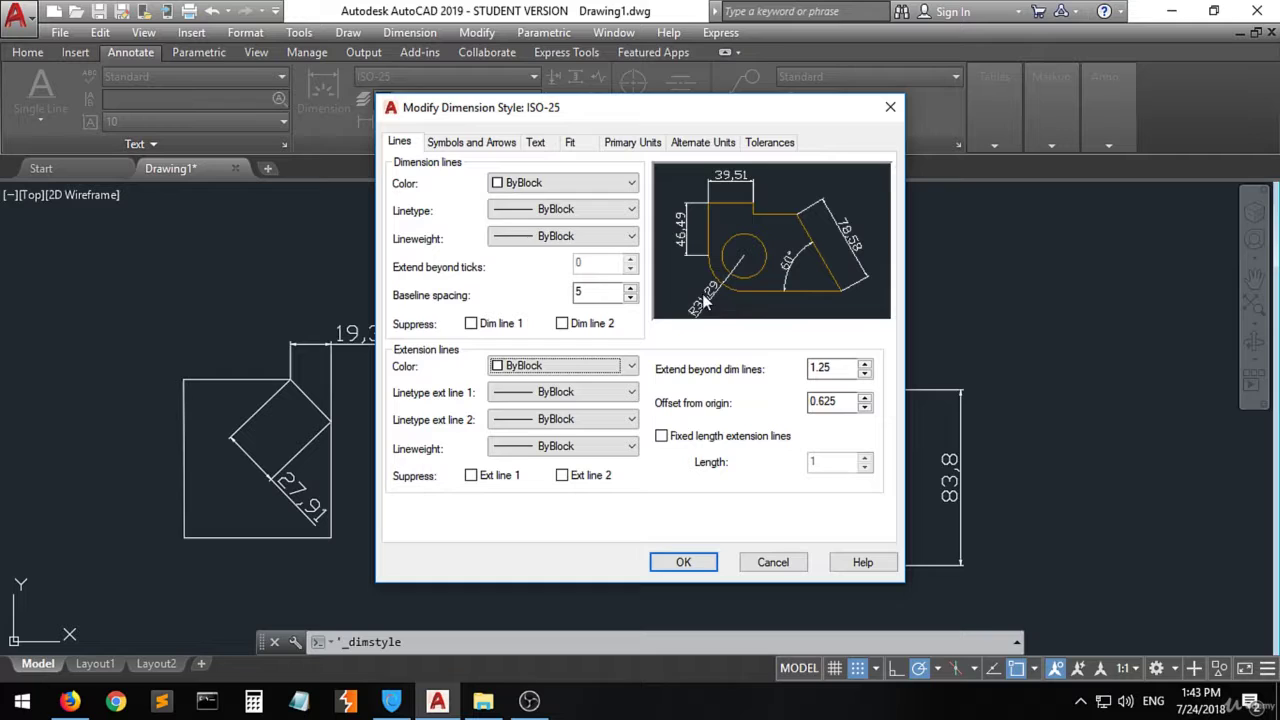
click(597, 293)
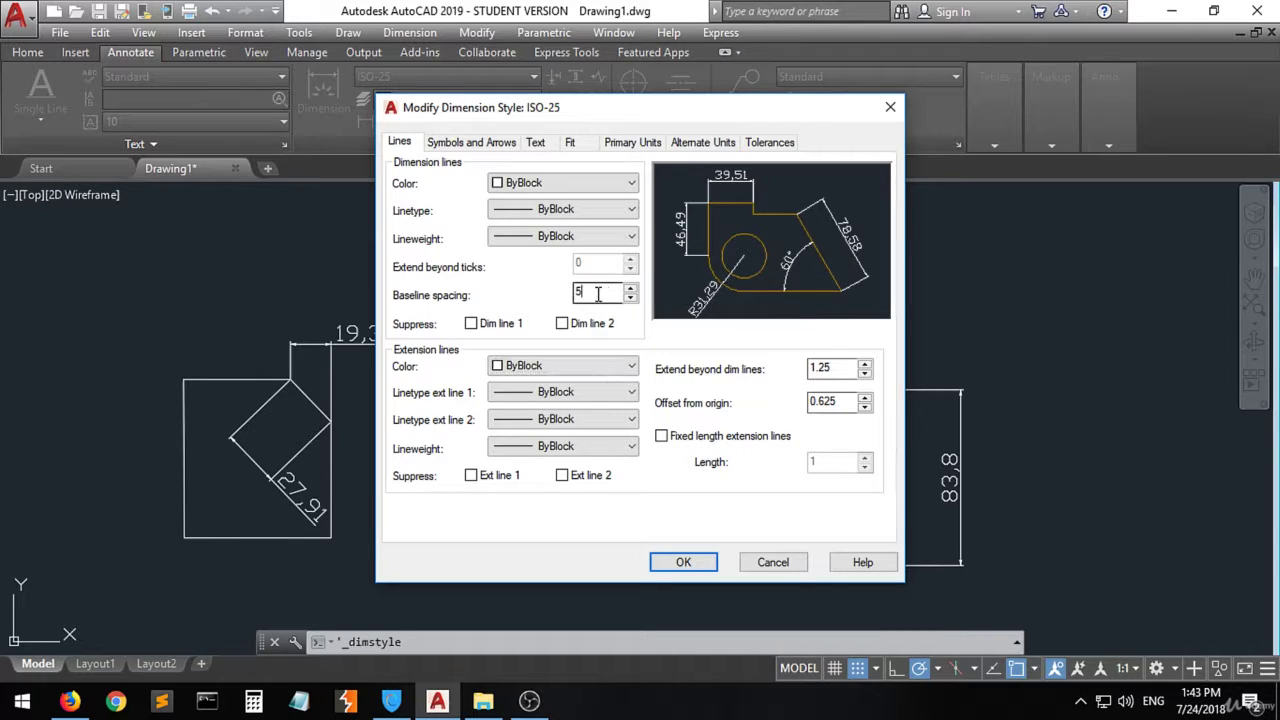
text(3.7)
- Examine the linetype choices for the first extension line and the arrowhead styles available for the first arrowhead
click(630, 394)
click(580, 396)
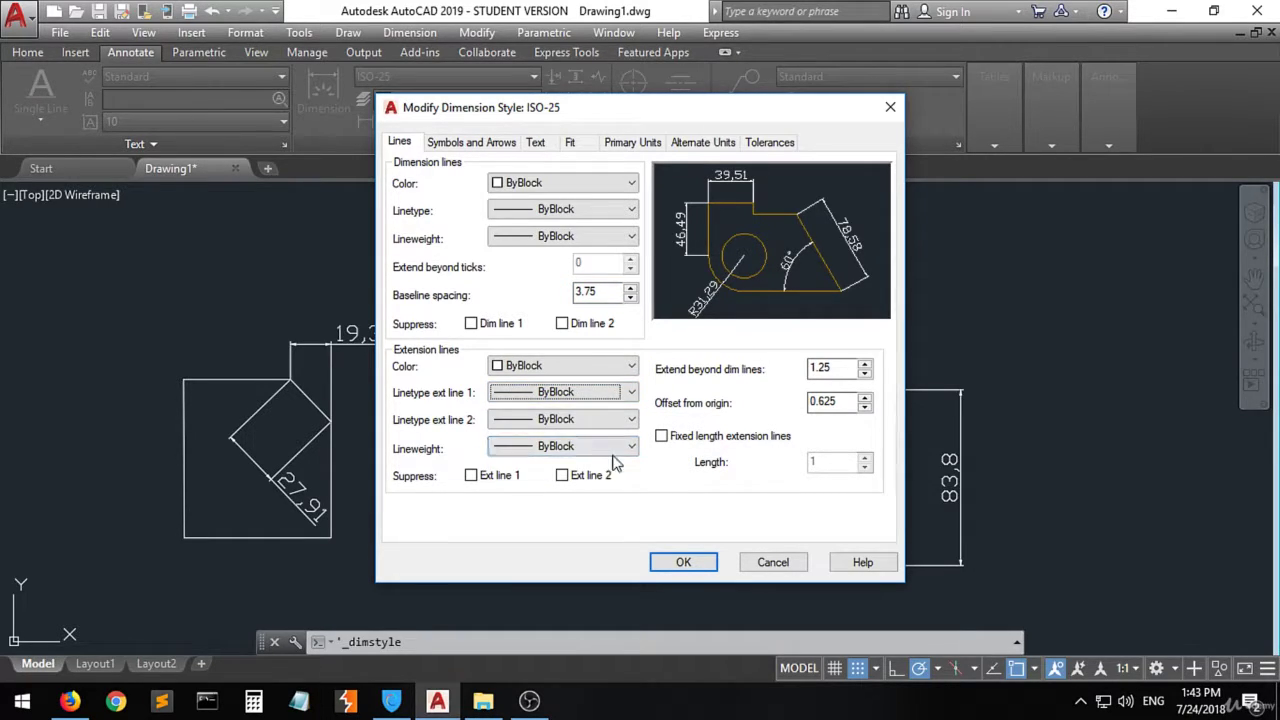
click(474, 143)
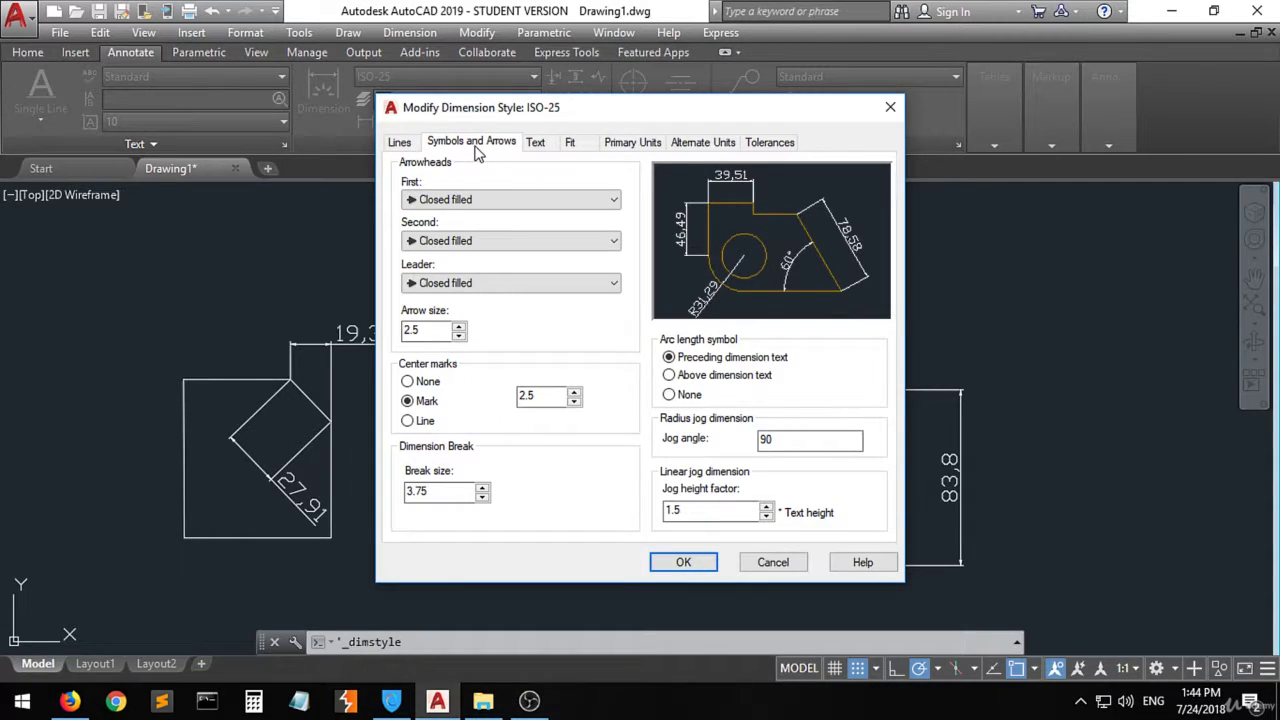
click(575, 199)
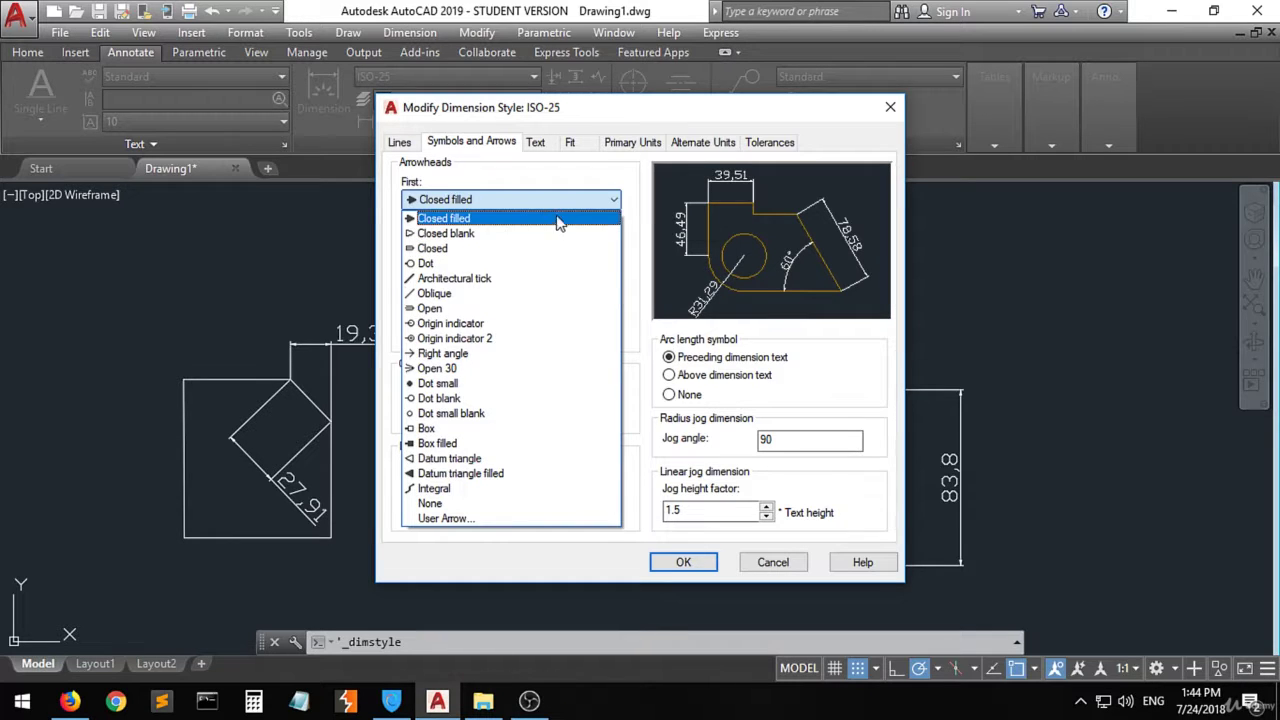
click(590, 200)
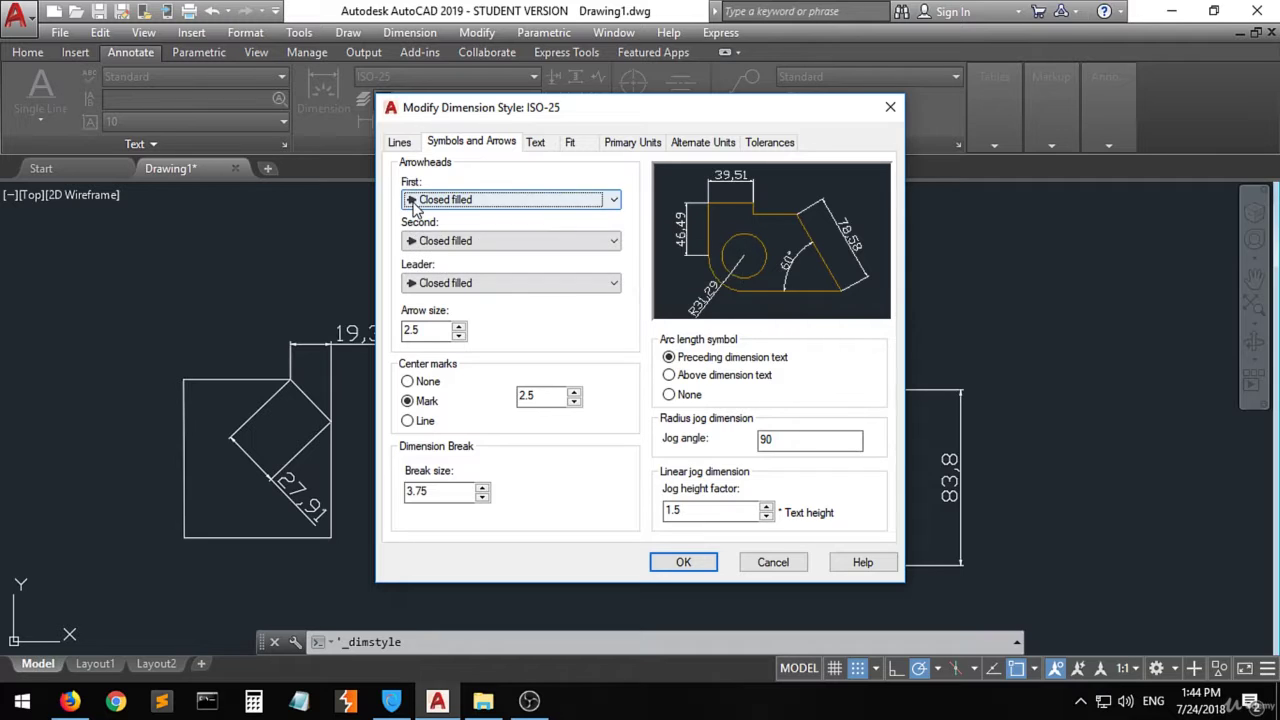
- Try arrow sizes of 5 and 10 for the dimension style and reset the arrow size to 2.5
double_click(432, 330)
text(5)
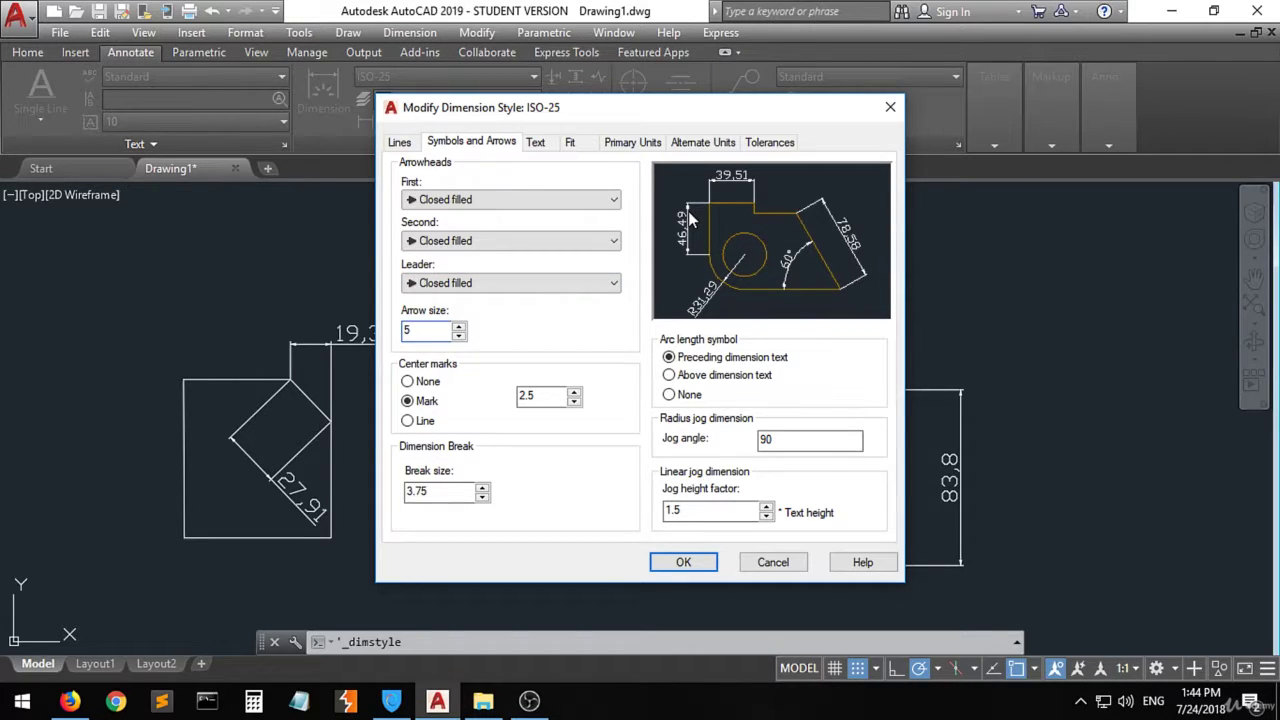
click(420, 331)
text(10)
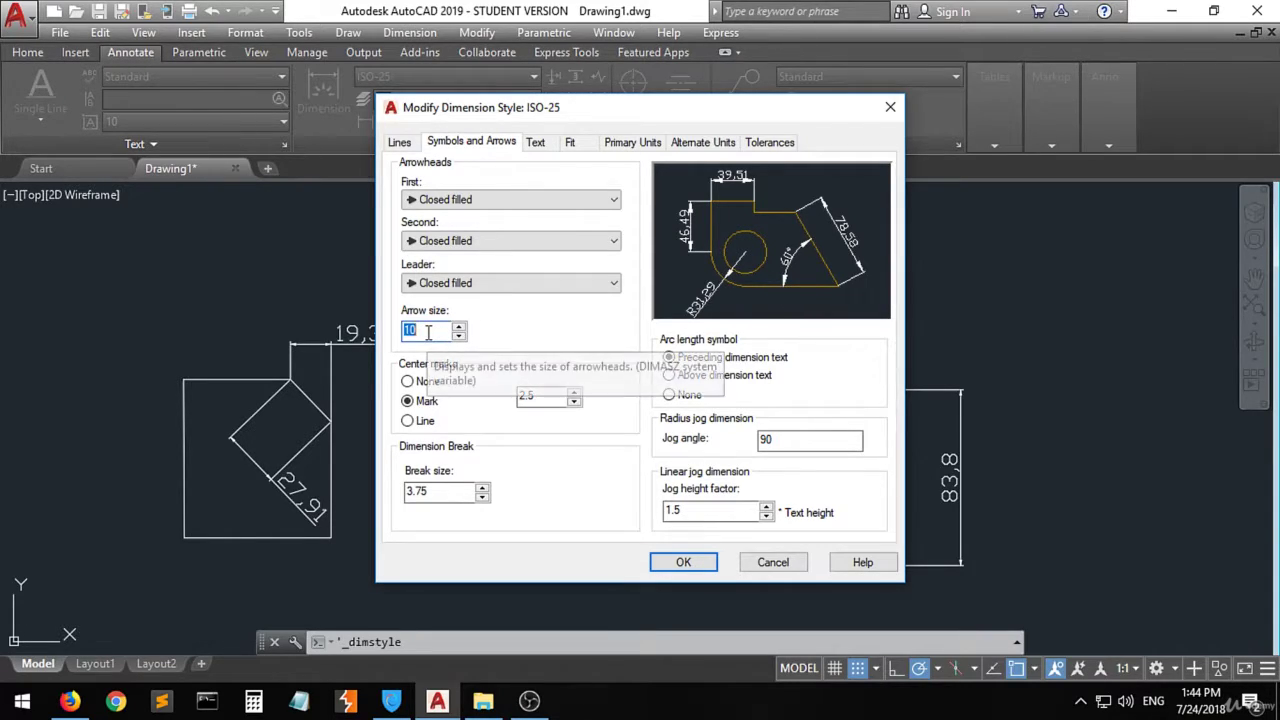
text(2.5)
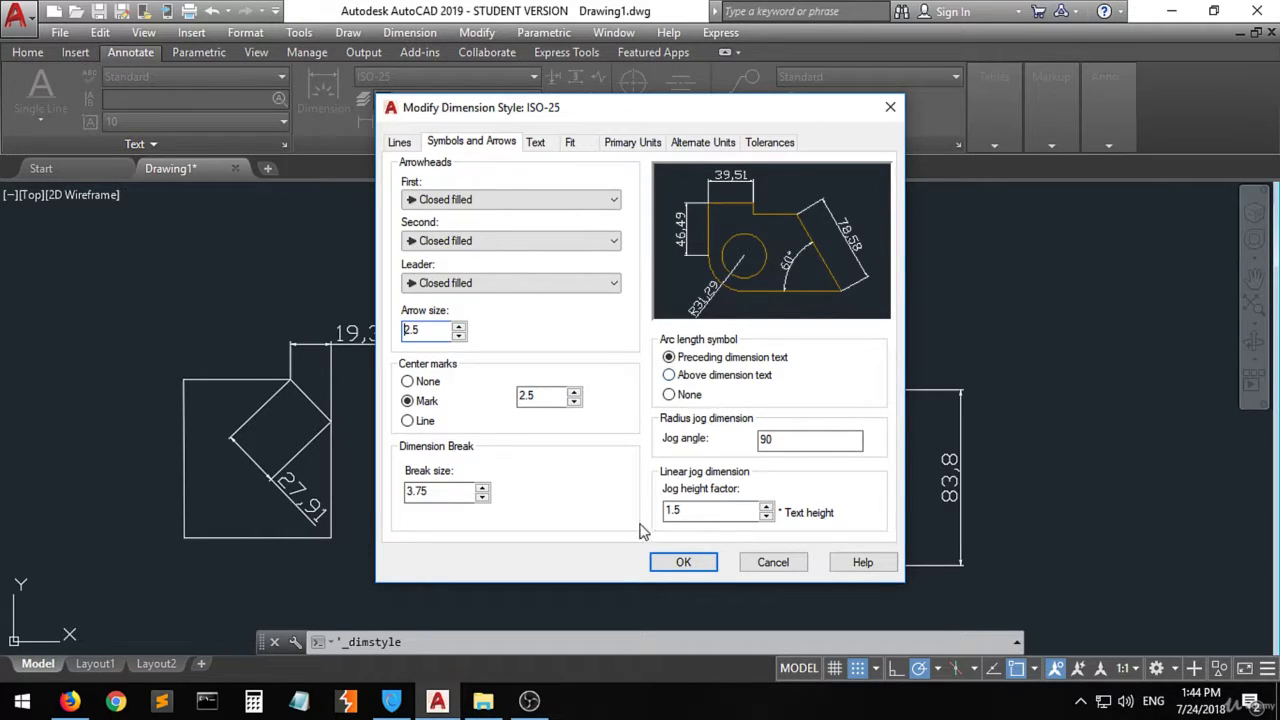
- Try dimension text heights of 2.5 and 10 for the ISO-25 style and return the height to 2.5
click(536, 143)
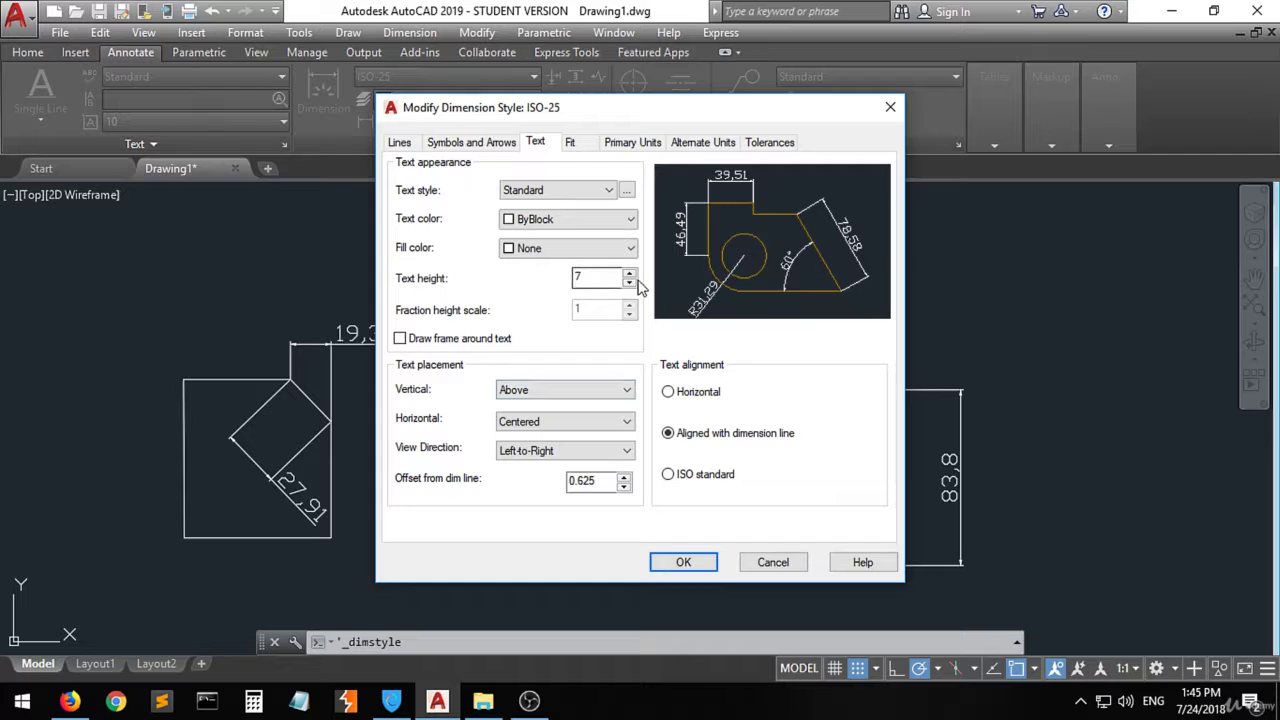
drag(574, 277, 593, 278)
text(5)
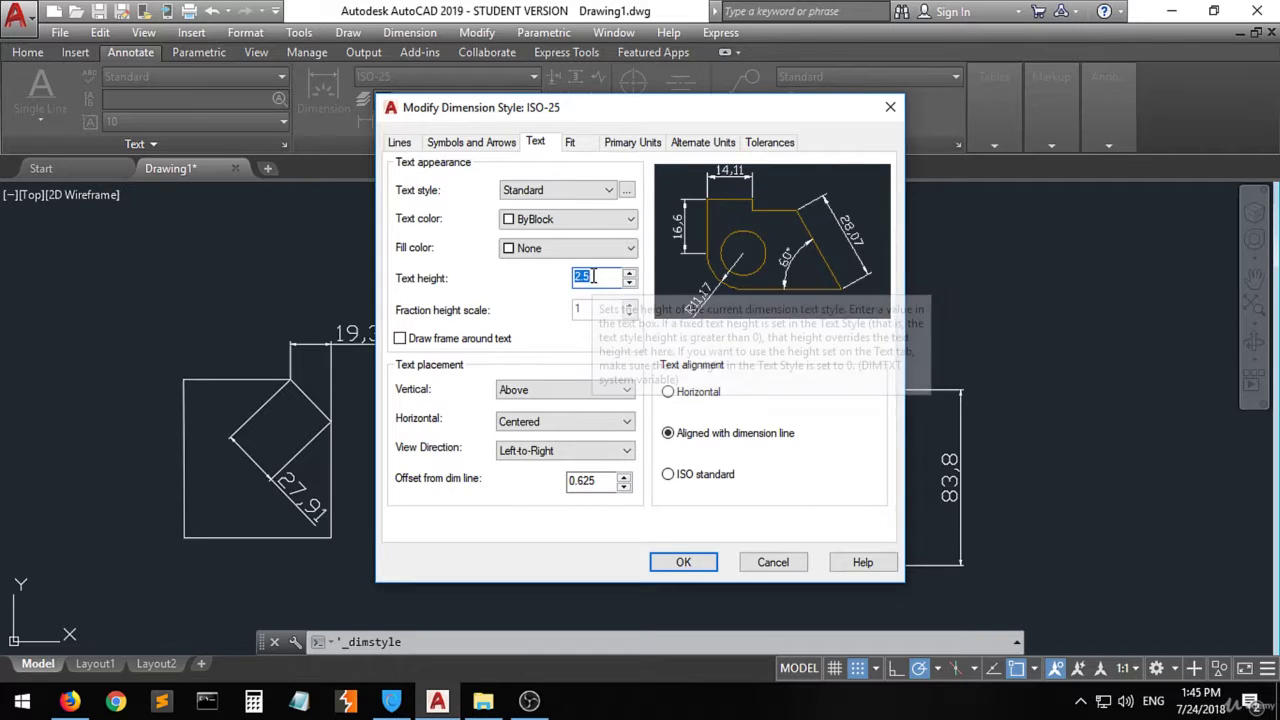
text(10)
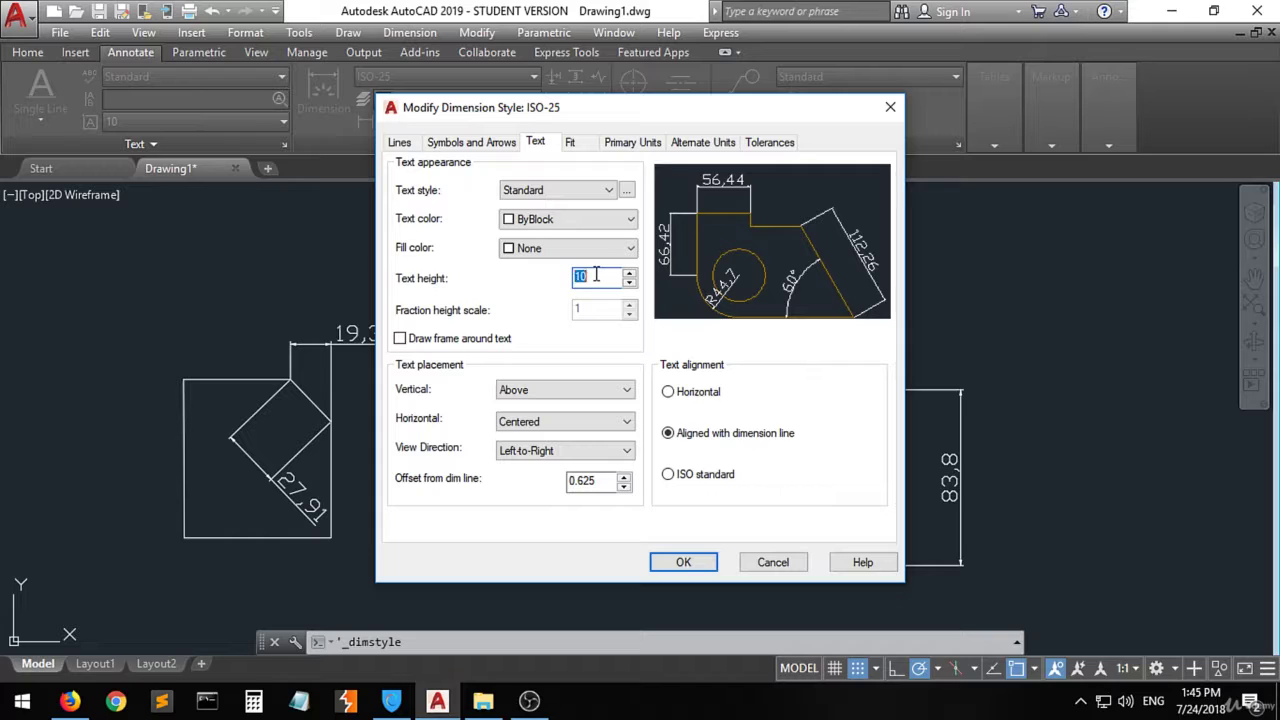
text(2.5)
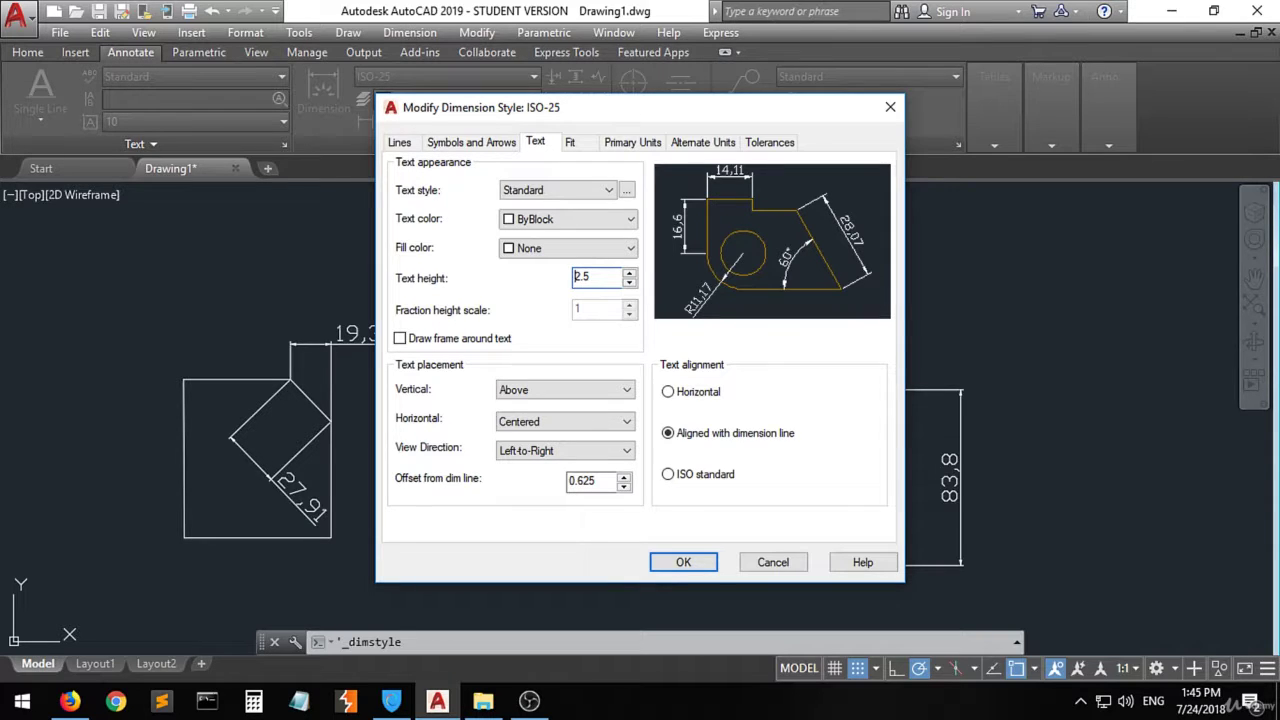
- Check the fill color setting of the dimension text, try a text height of 1, and reset the height to 2.5
click(556, 249)
click(558, 251)
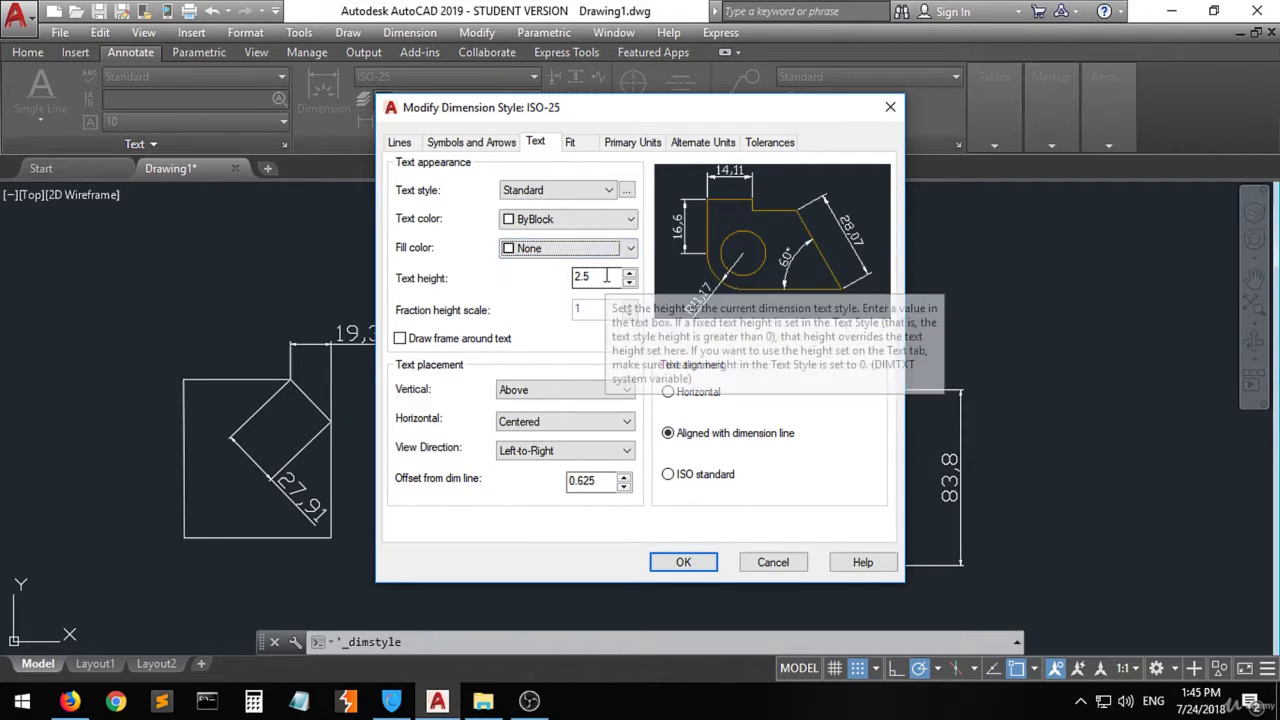
double_click(605, 276)
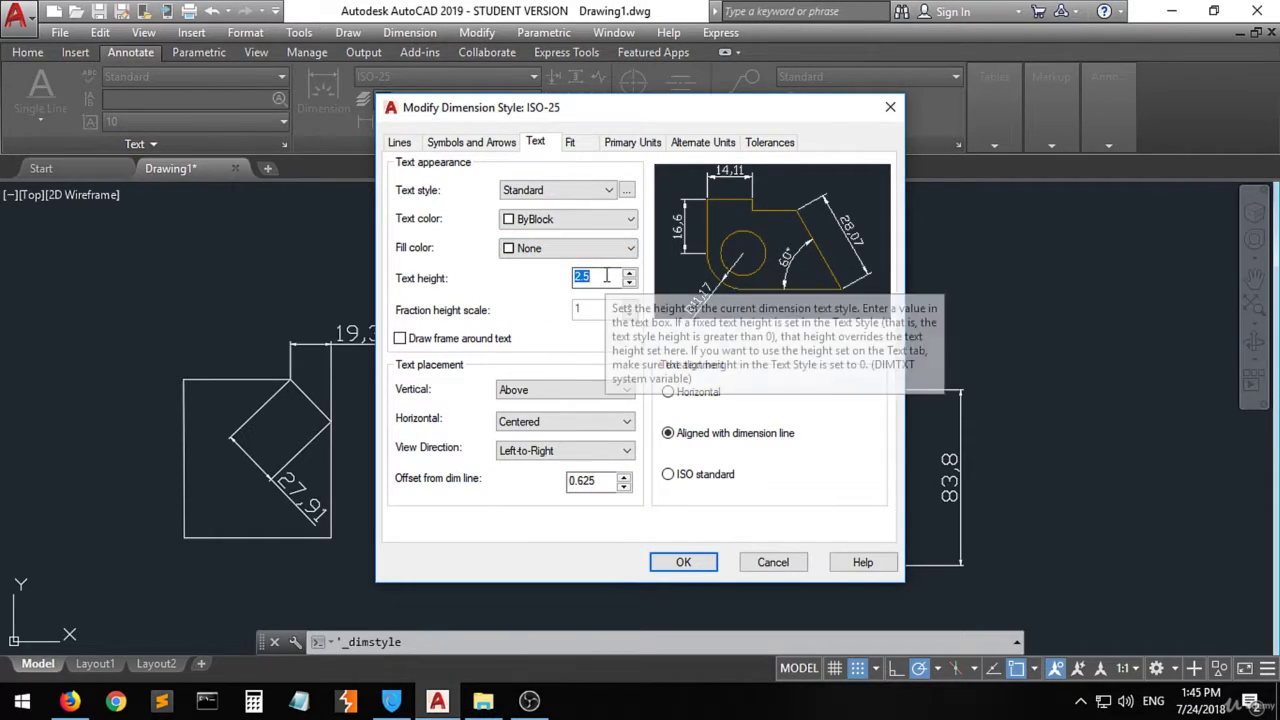
text(1)
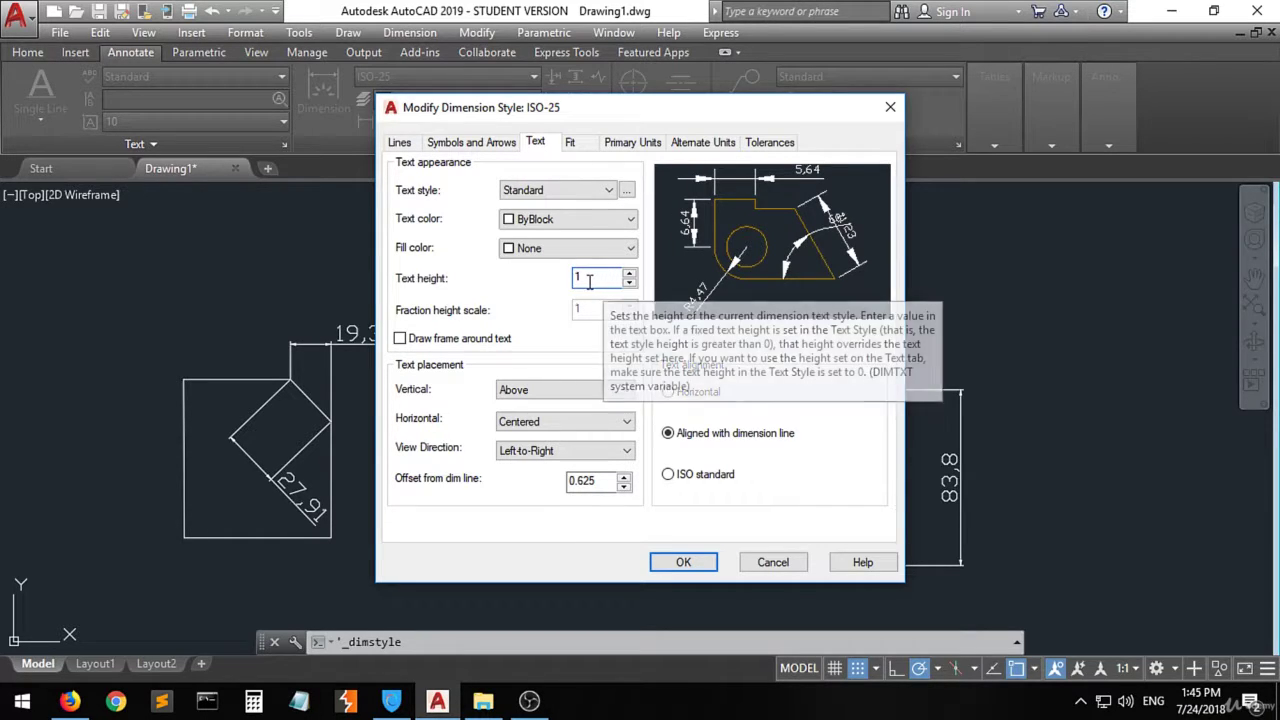
double_click(589, 282)
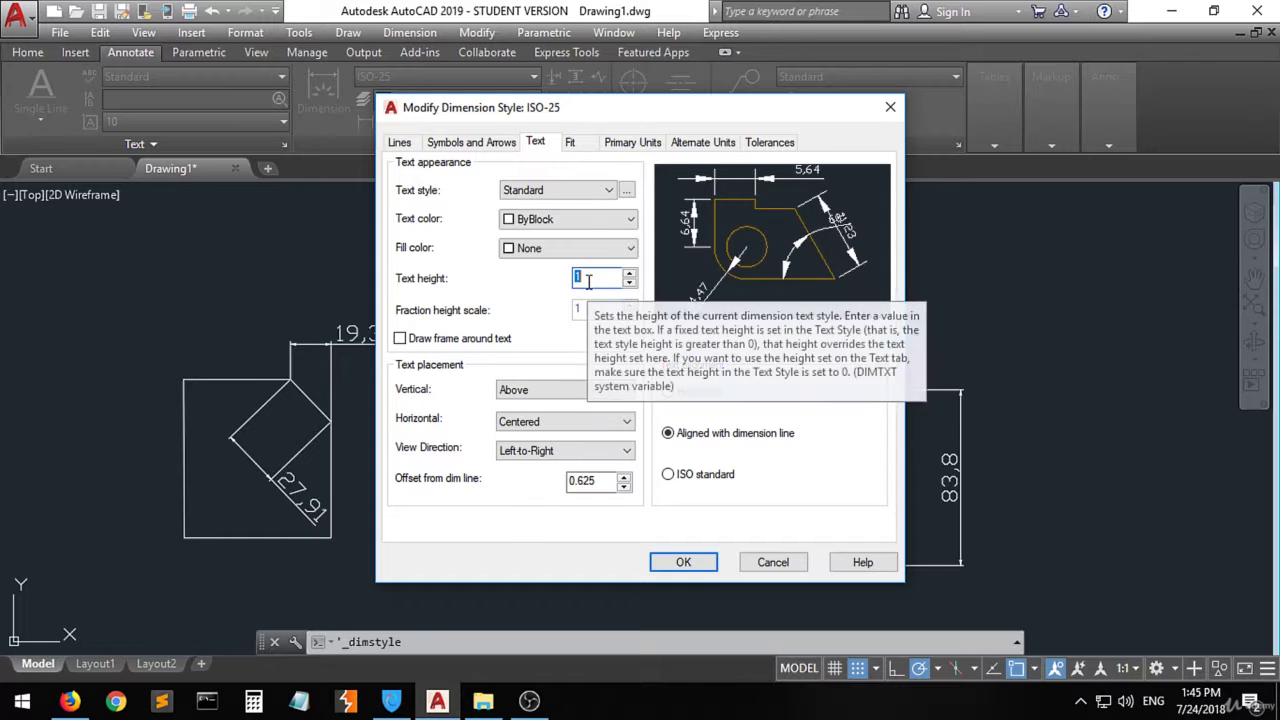
text(2.5)
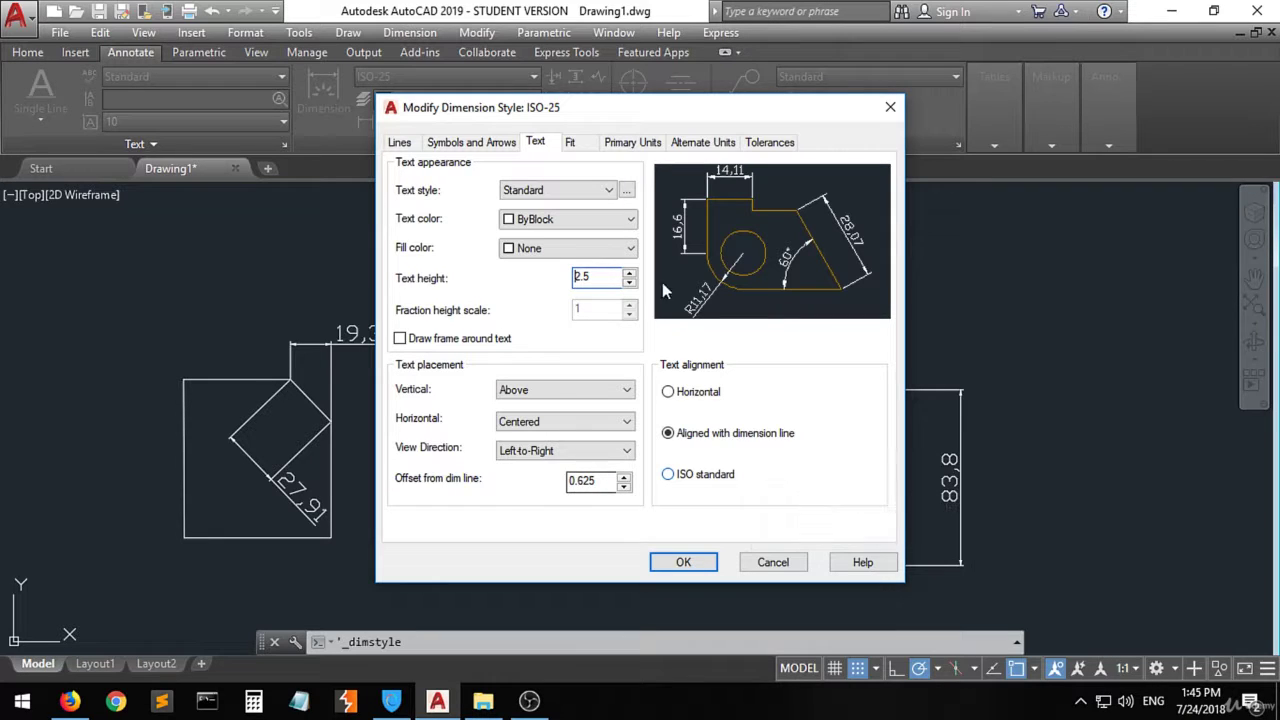
- Review the fit, primary units, alternate units, tolerance, and symbols and arrows settings of the ISO-25 style
click(570, 143)
click(617, 146)
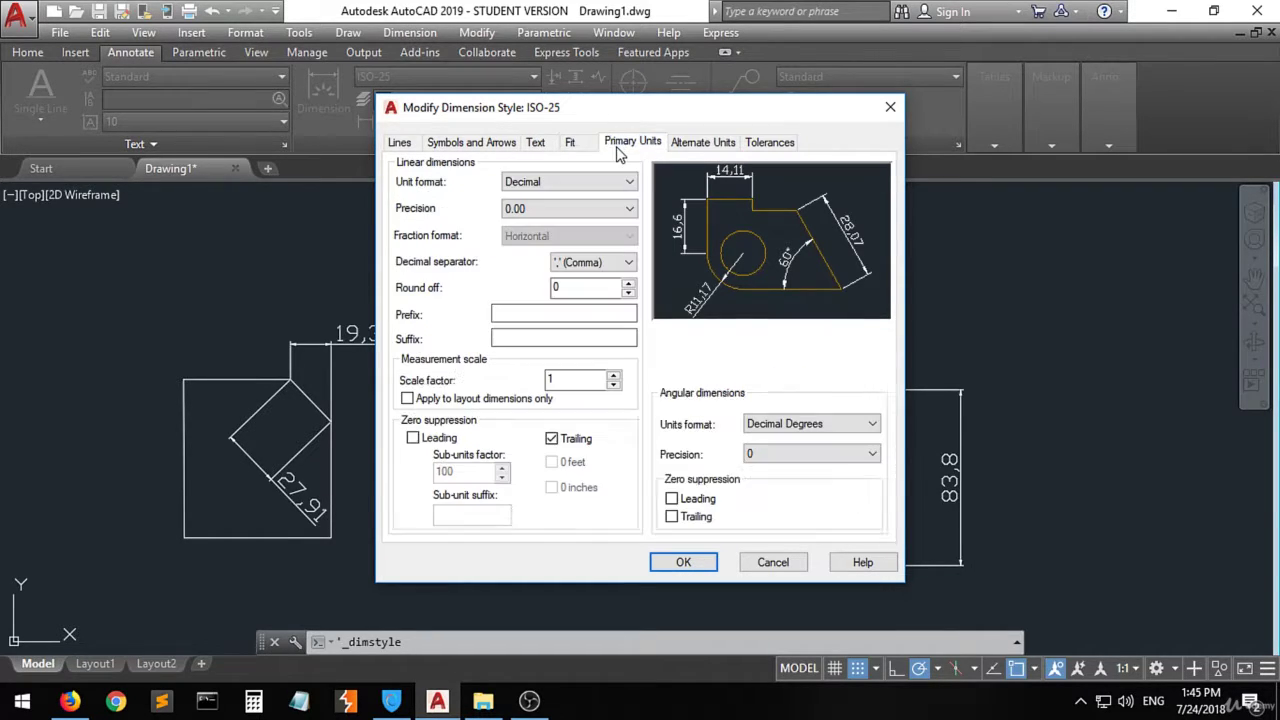
click(704, 144)
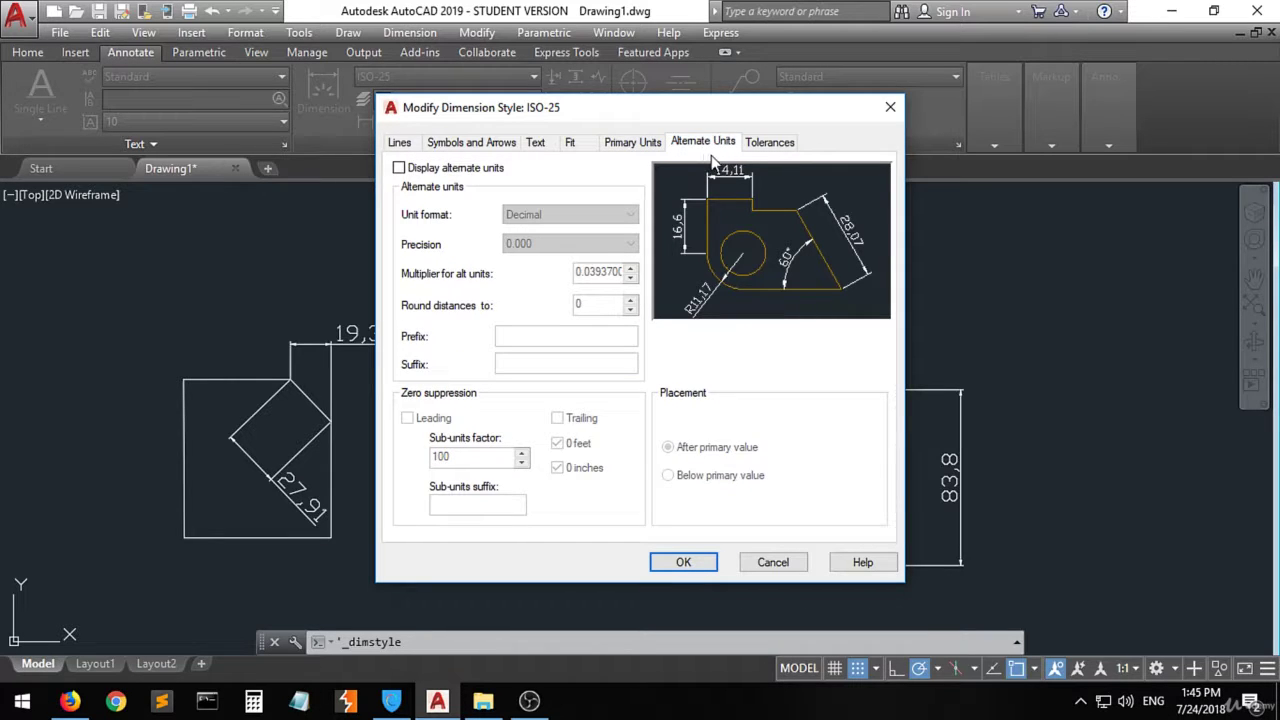
click(772, 143)
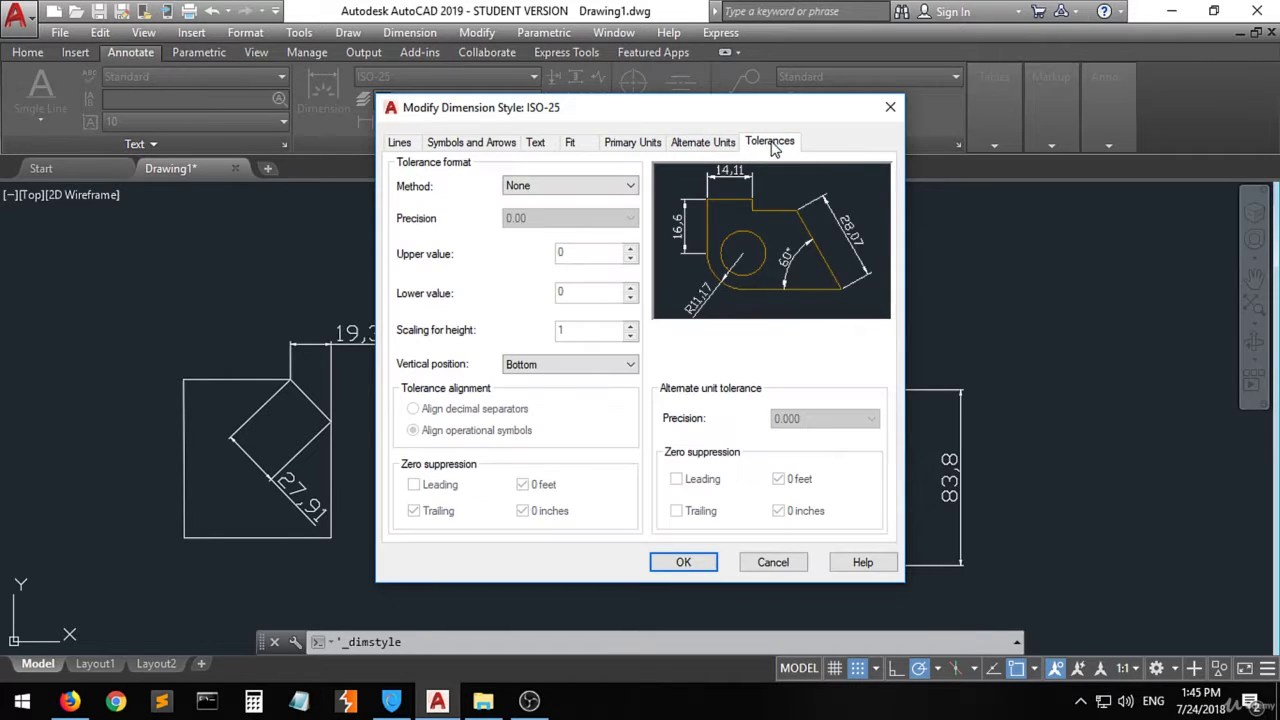
click(537, 143)
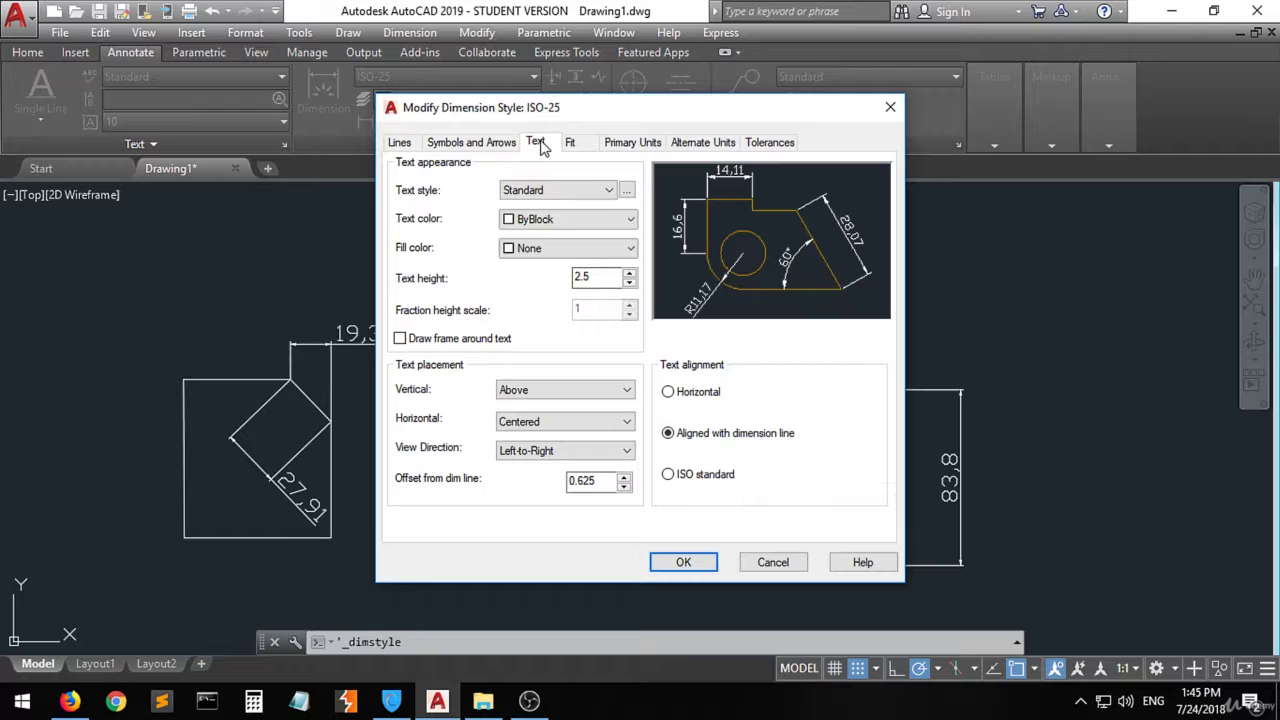
click(569, 143)
click(500, 145)
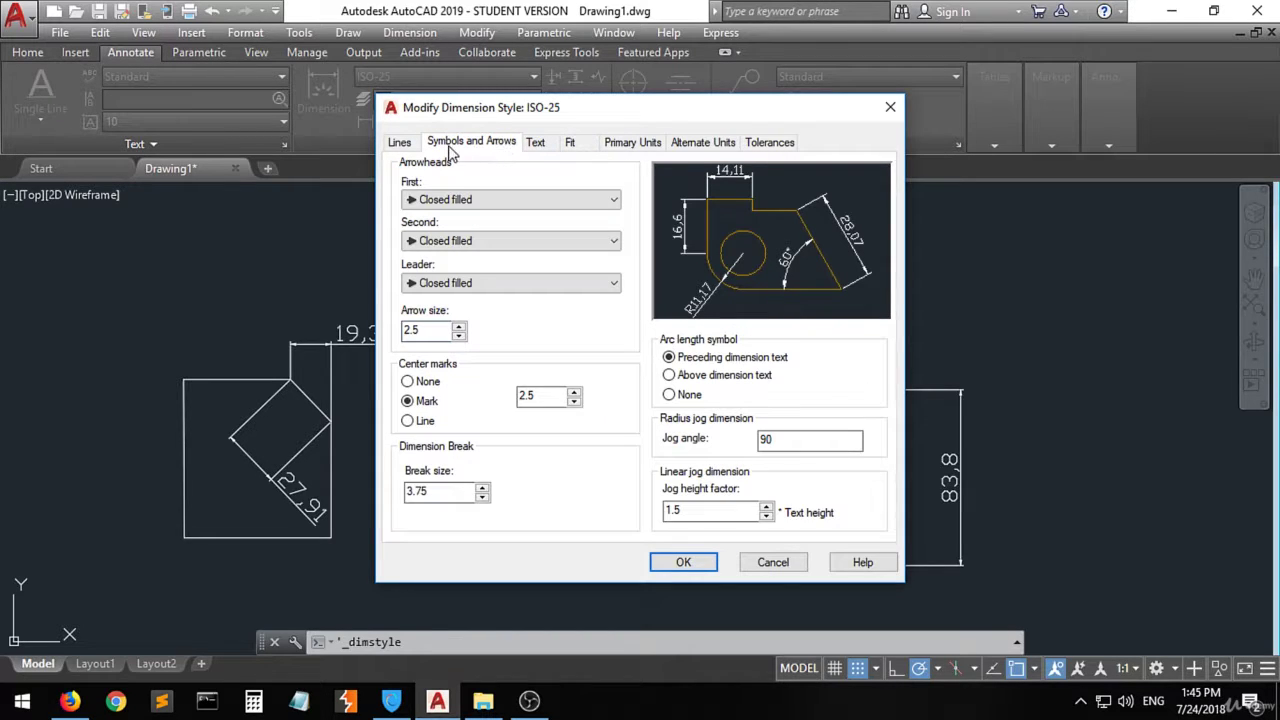
- Set the ISO-25 dimension text height to 7, try a frame around the text but leave it off, and apply the style changes
click(537, 145)
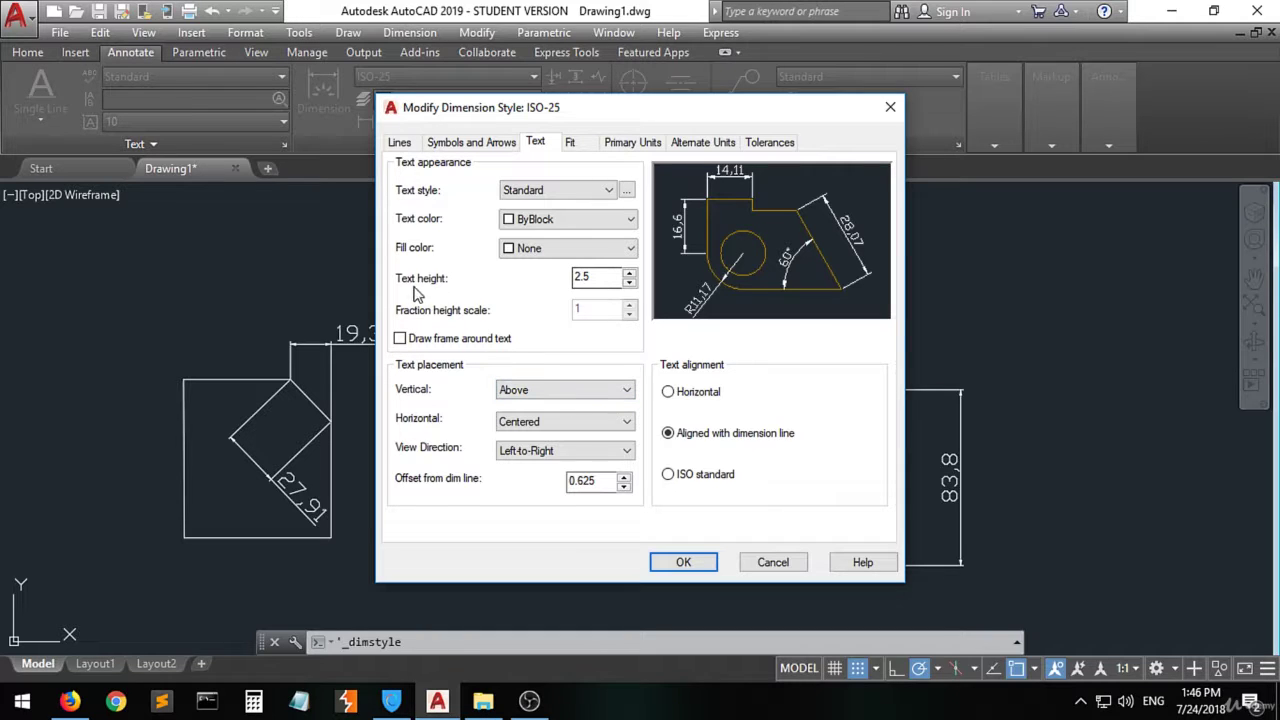
double_click(602, 278)
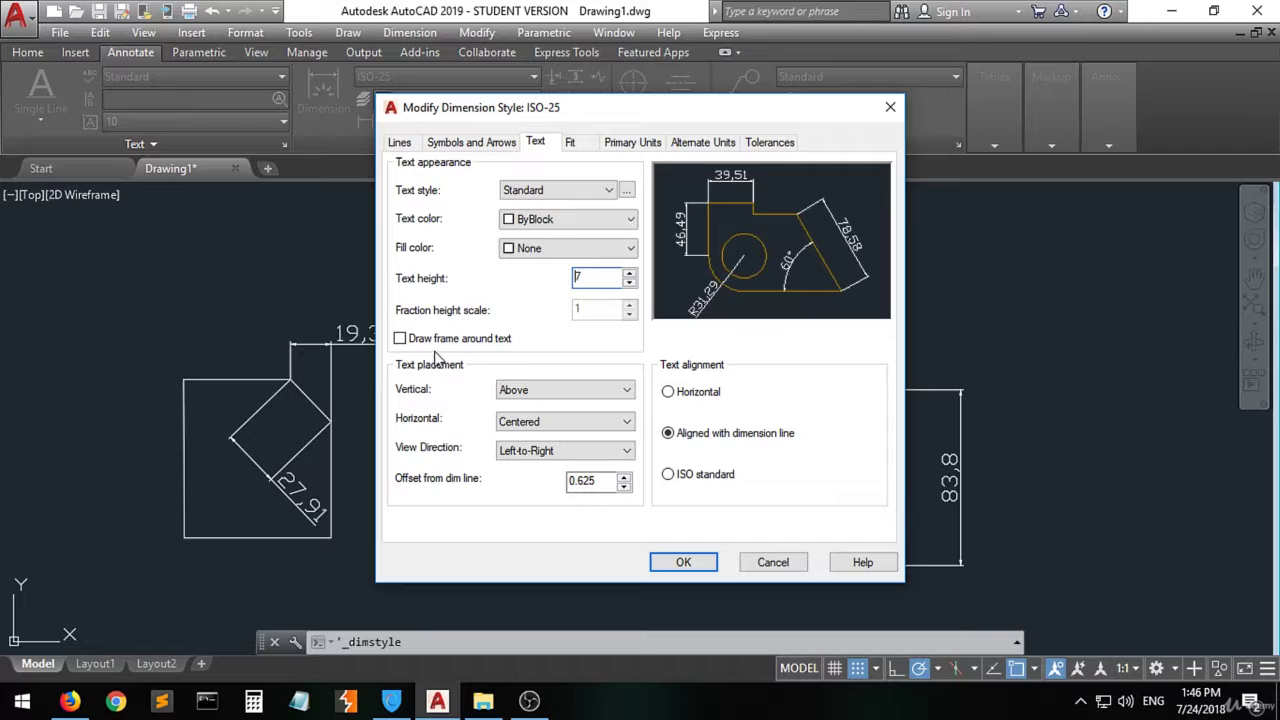
click(400, 338)
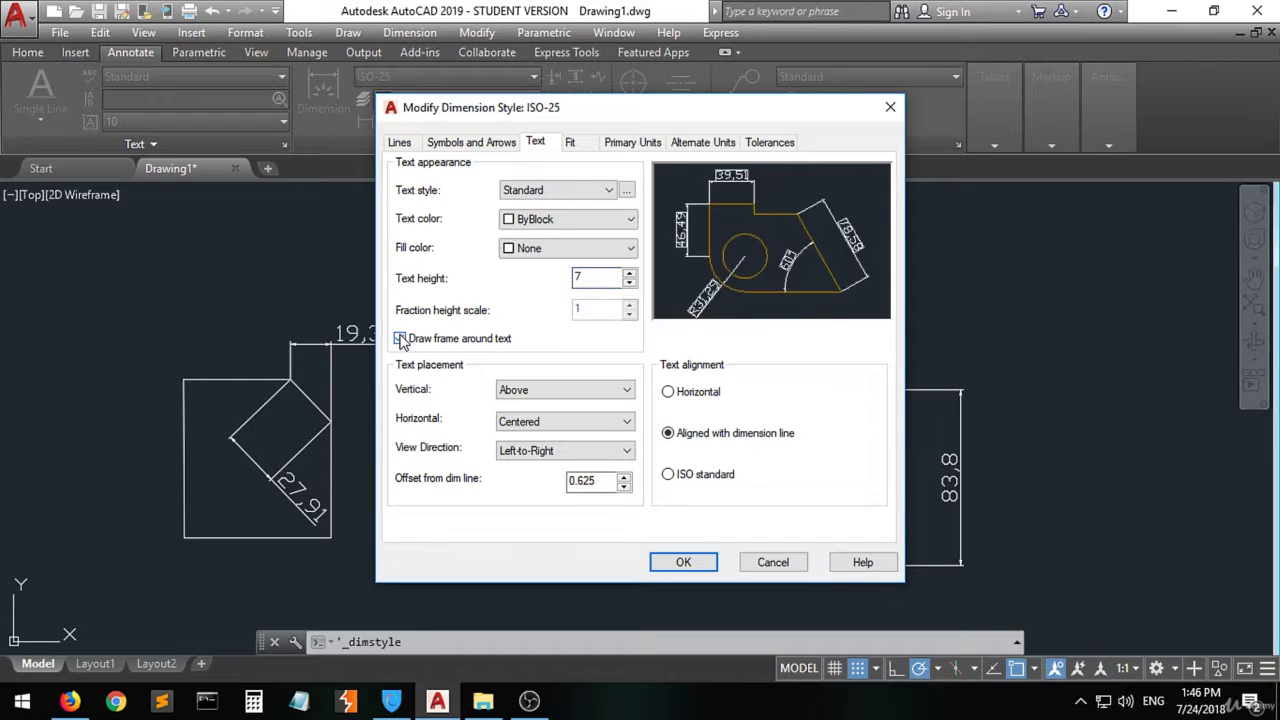
click(400, 338)
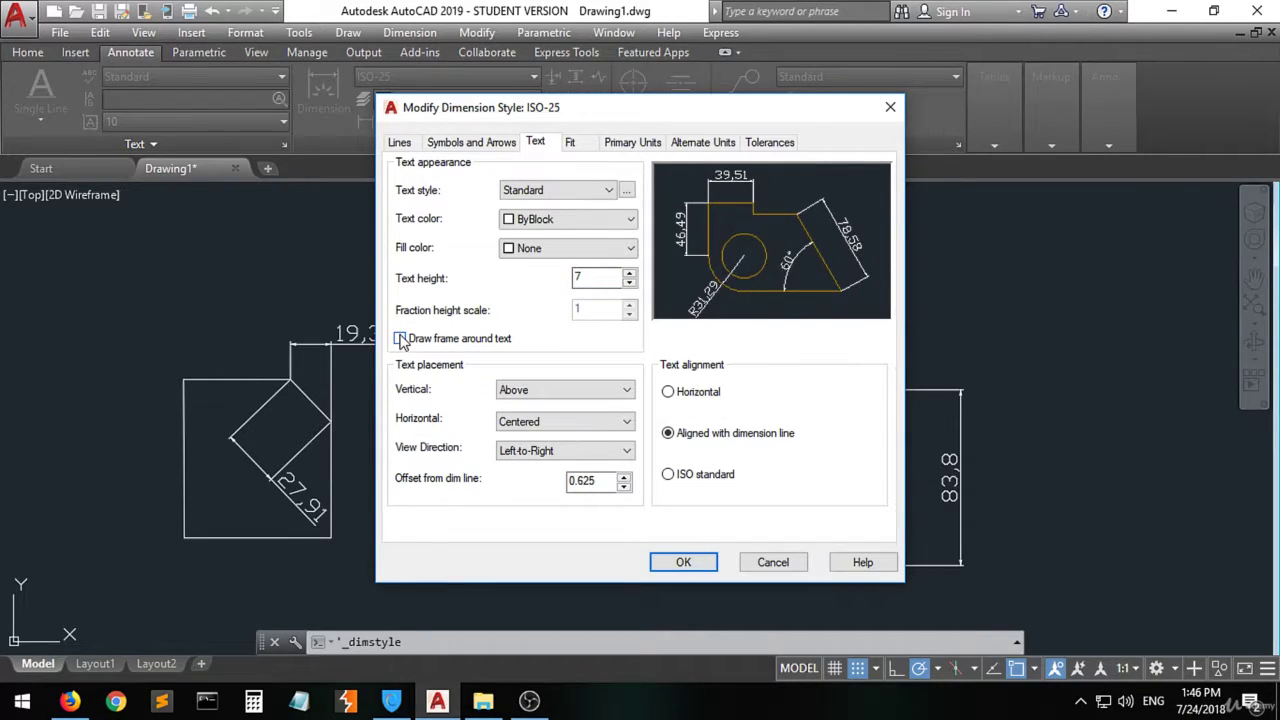
click(400, 338)
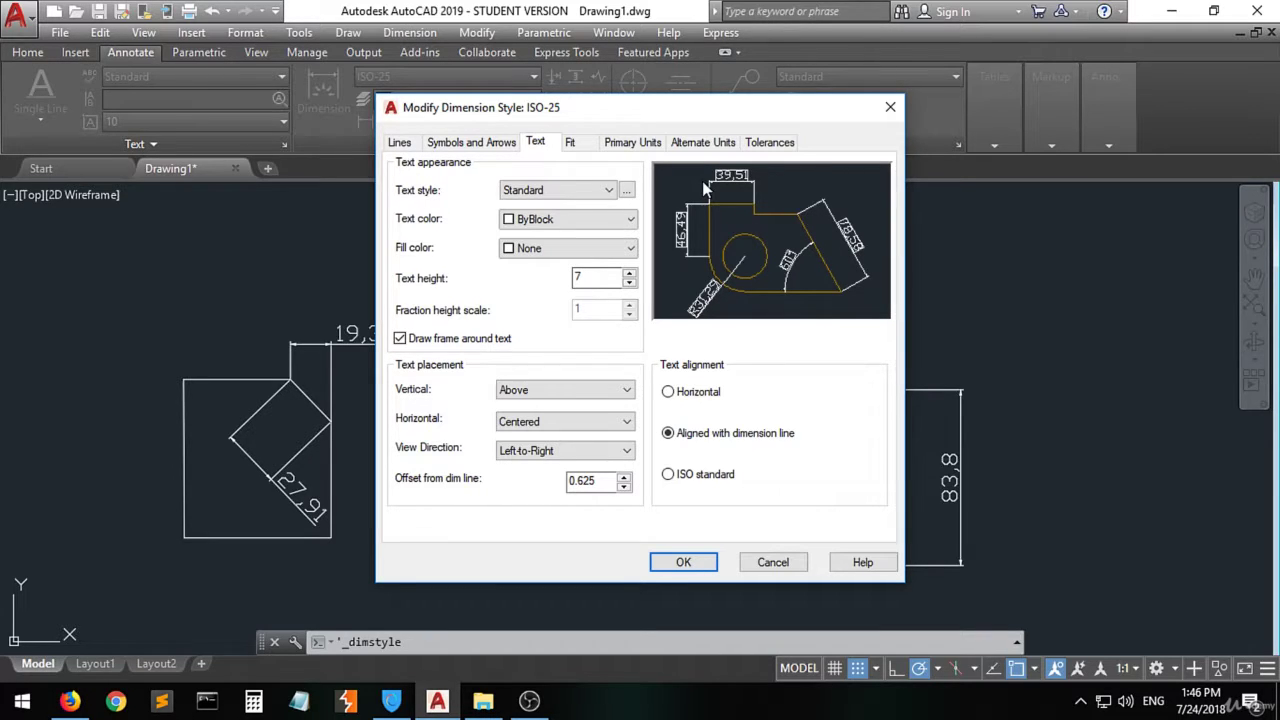
click(400, 338)
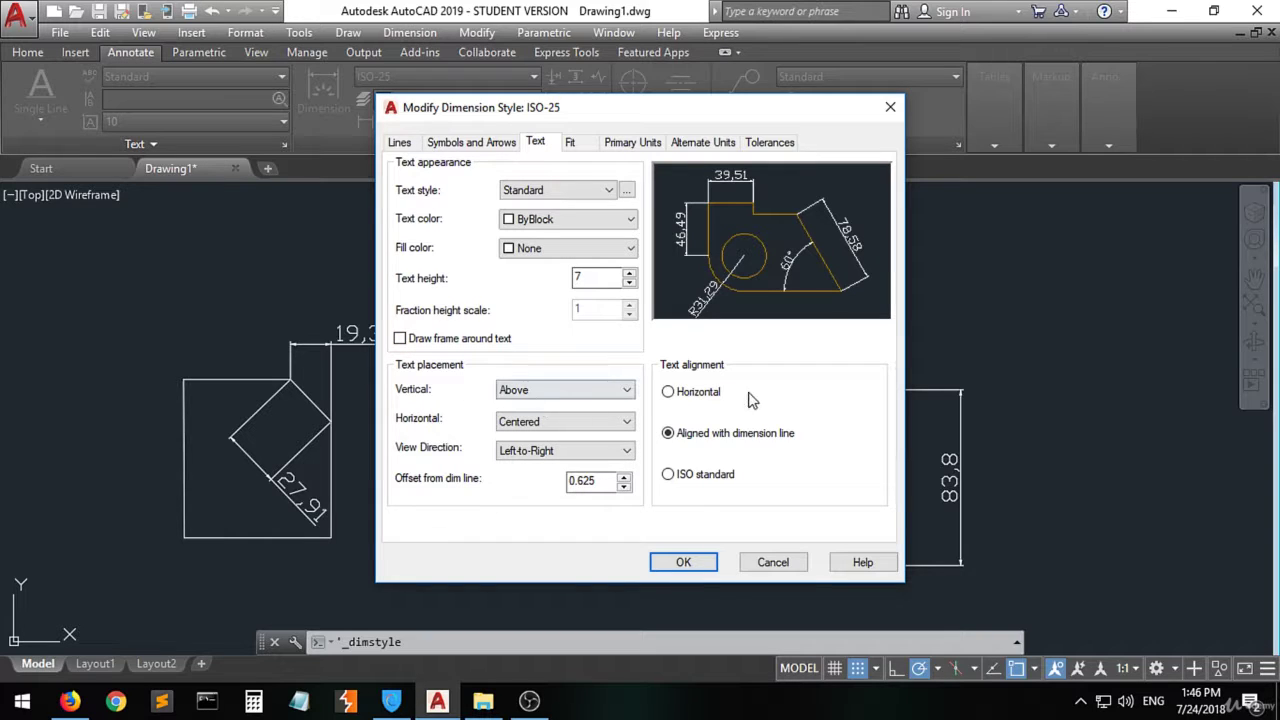
click(683, 561)
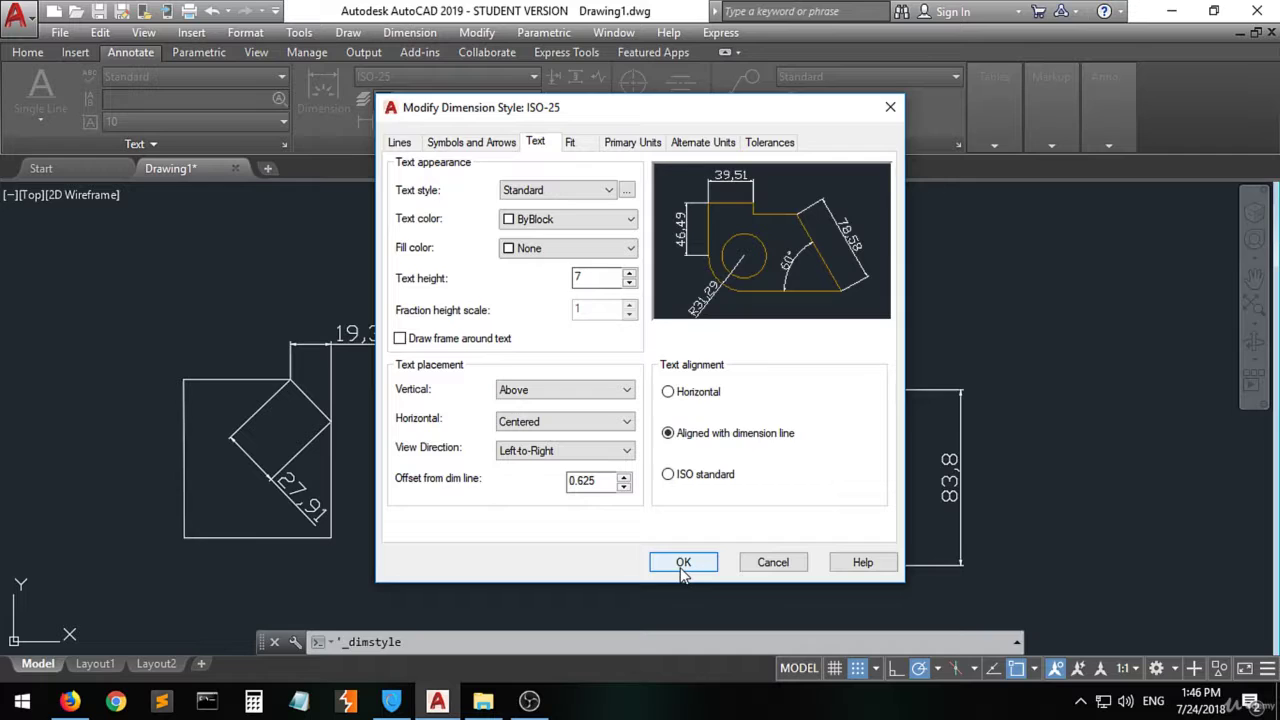
click(753, 492)
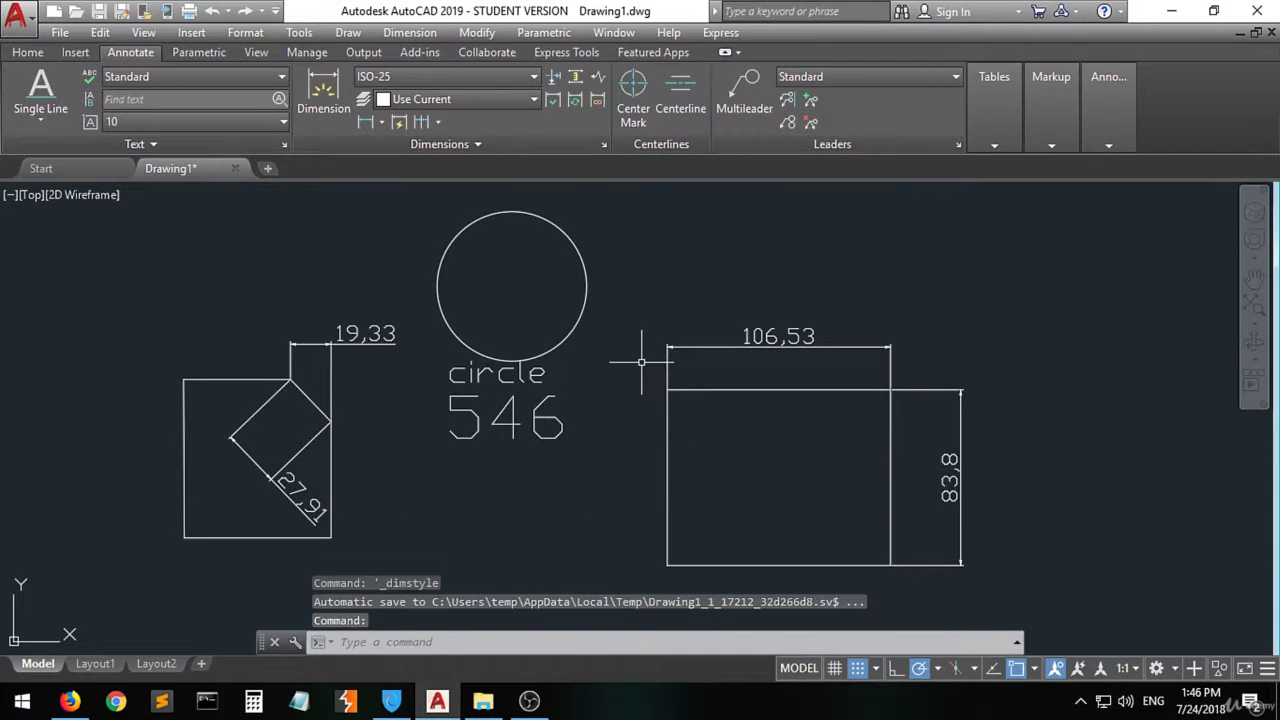
- Open the properties of the rectangle's horizontal dimension and set its text height to 2.5
click(762, 343)
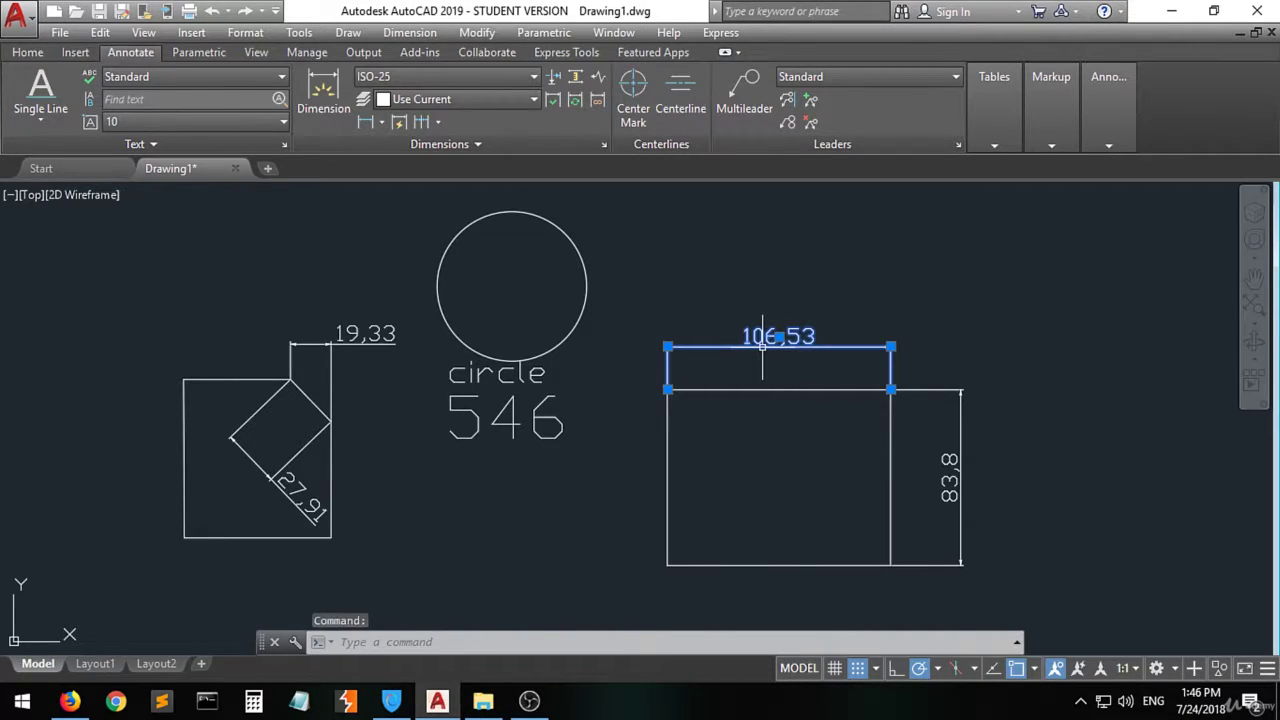
right_click(762, 343)
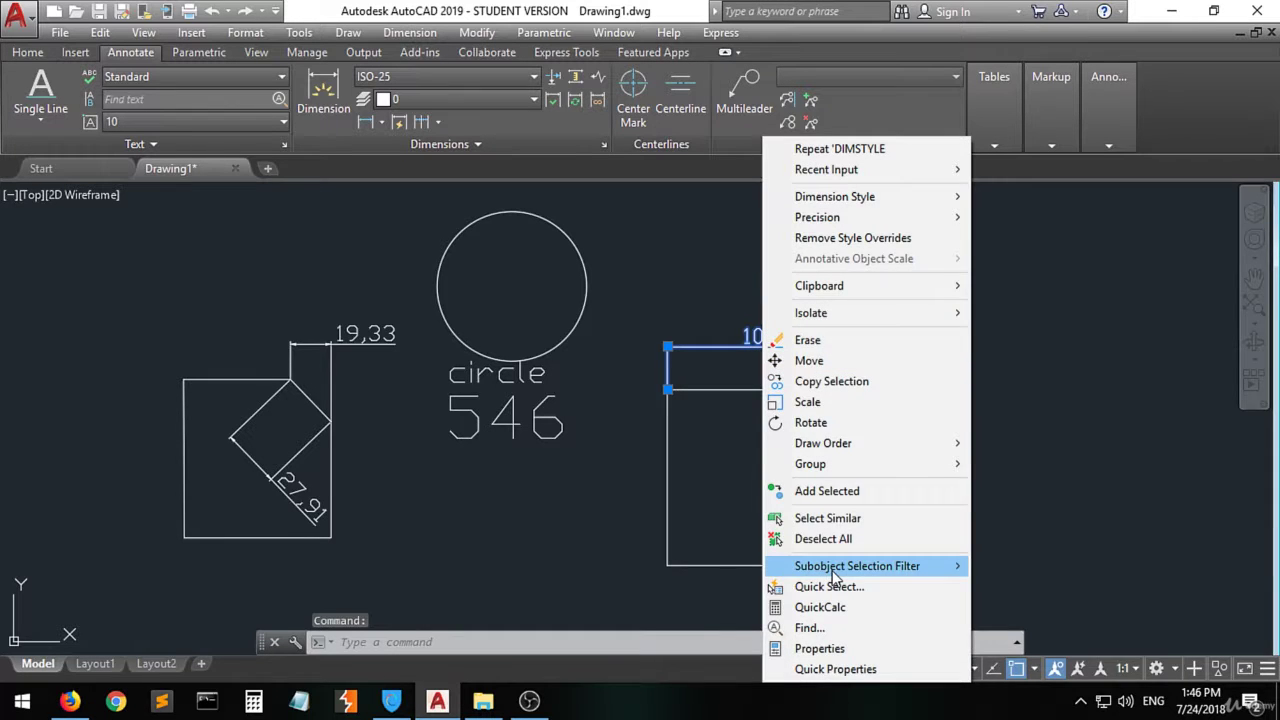
click(809, 648)
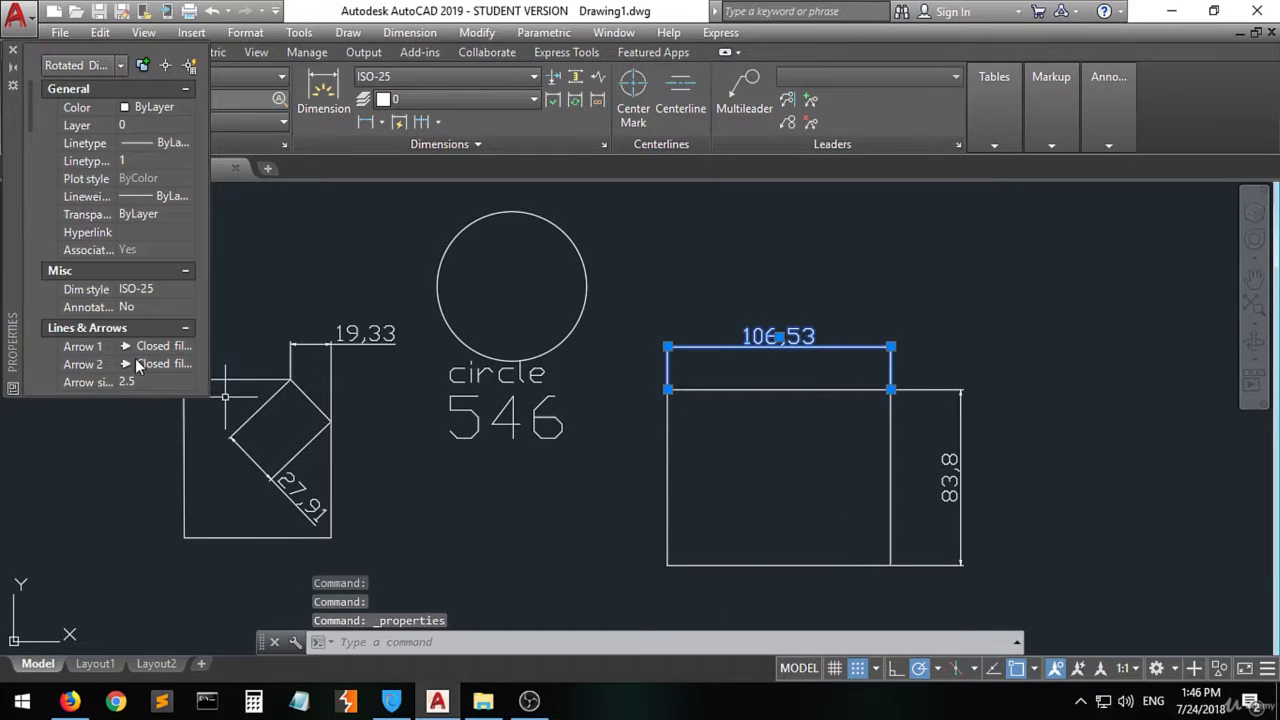
scroll(86, 180, down, 10)
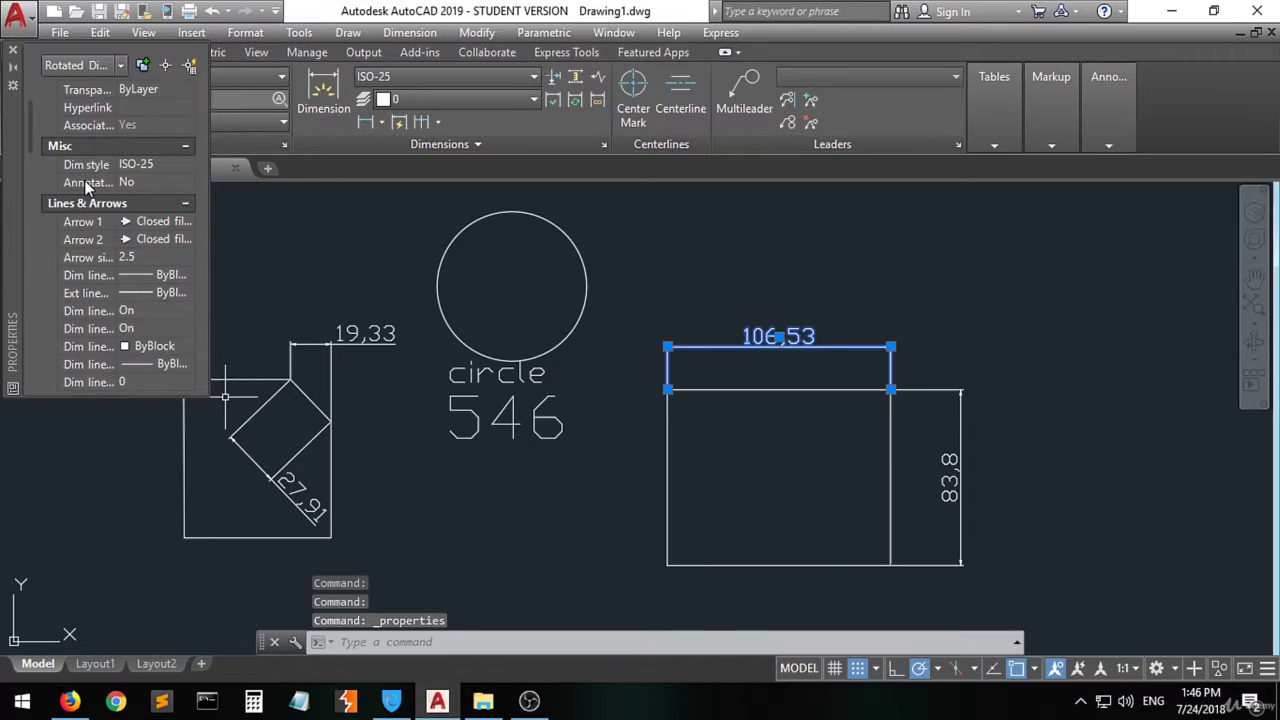
scroll(88, 205, down, 3)
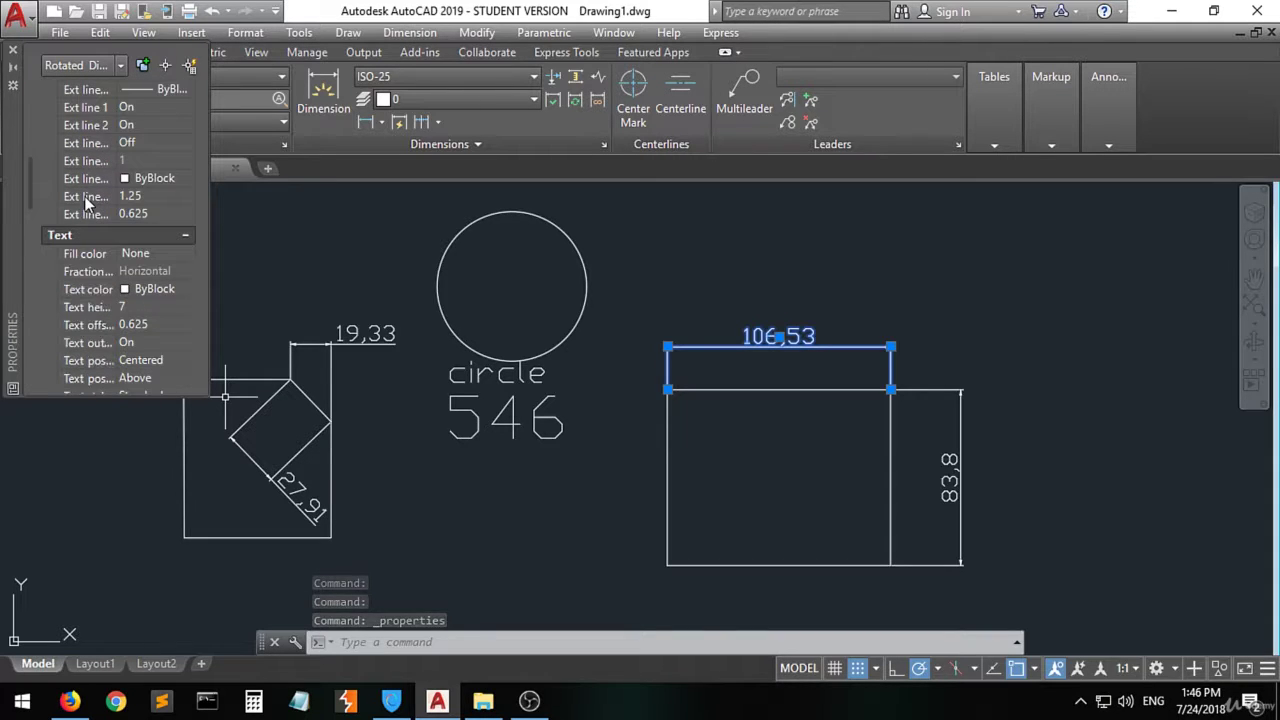
scroll(95, 228, down, 3)
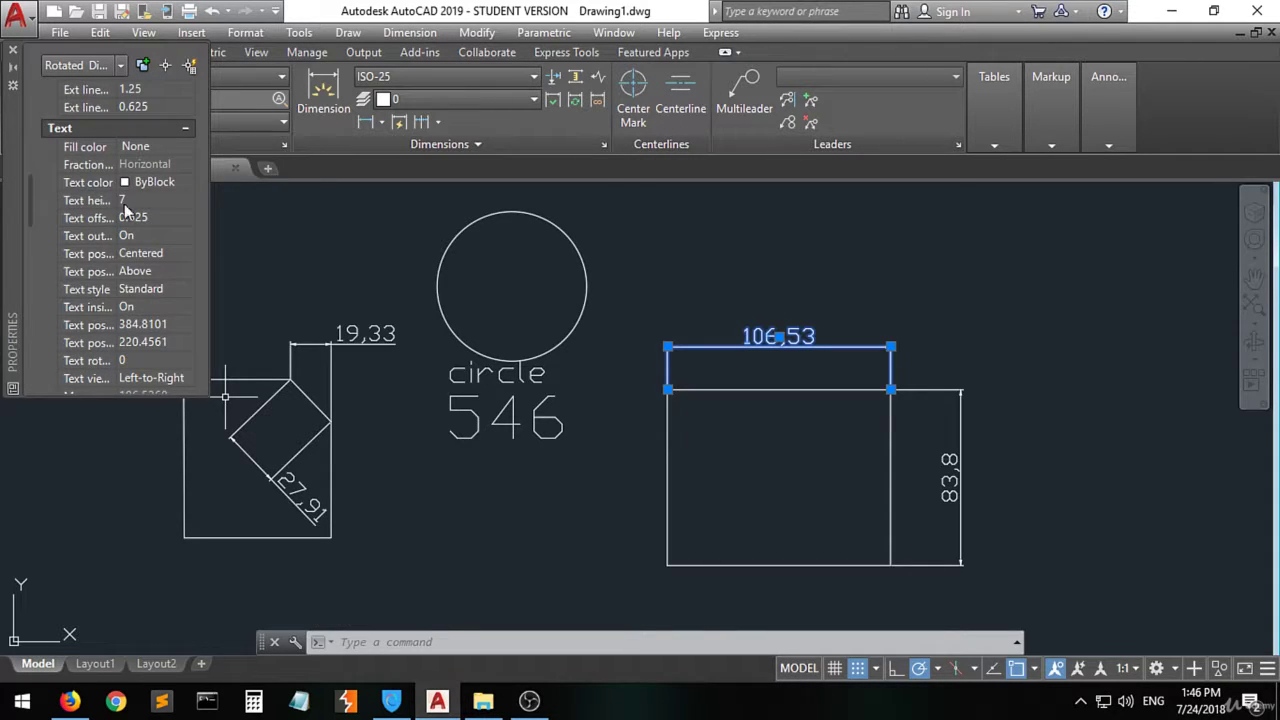
click(128, 200)
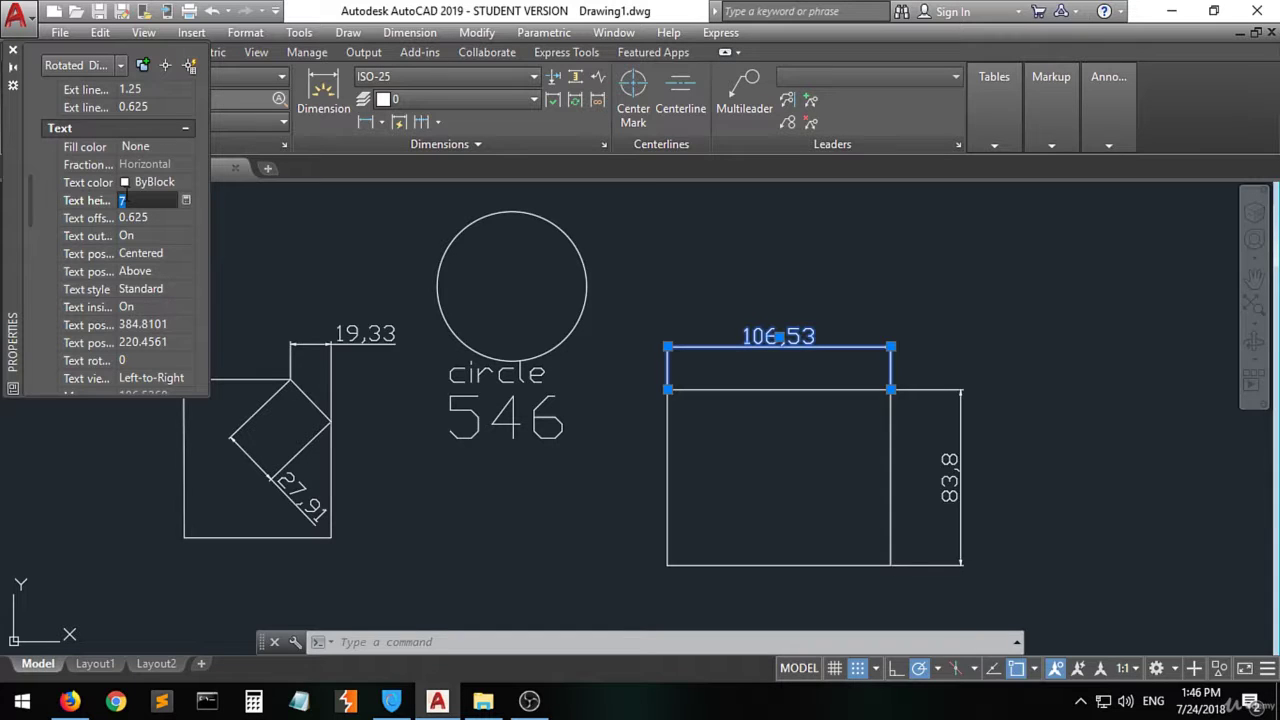
key(Tab)
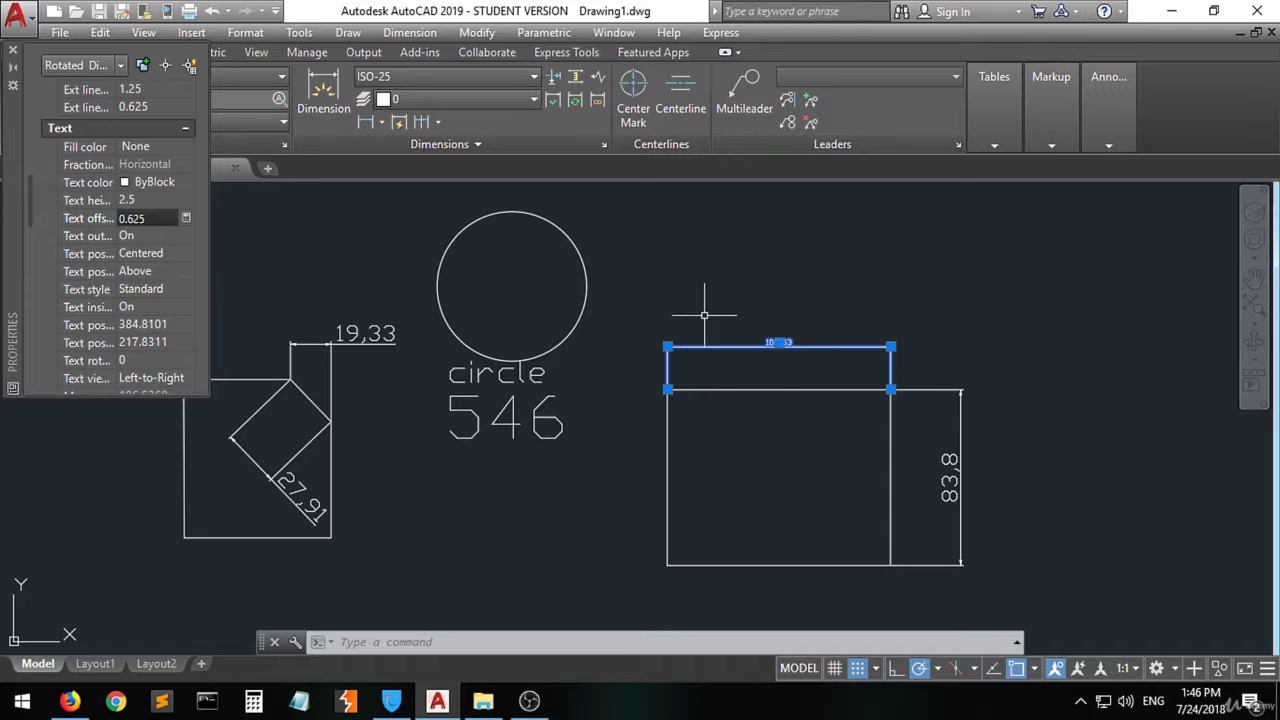
- Set the text height of the rectangle's horizontal dimension to 10
click(145, 200)
text(10)
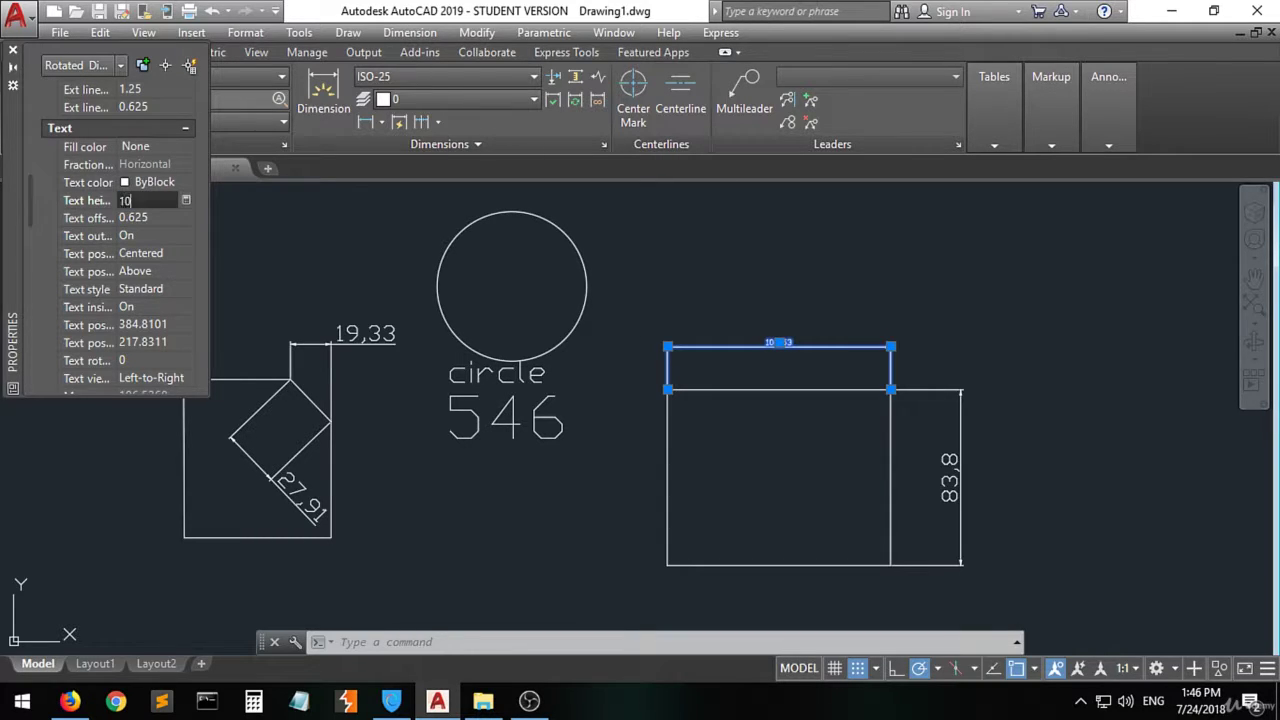
key(Tab)
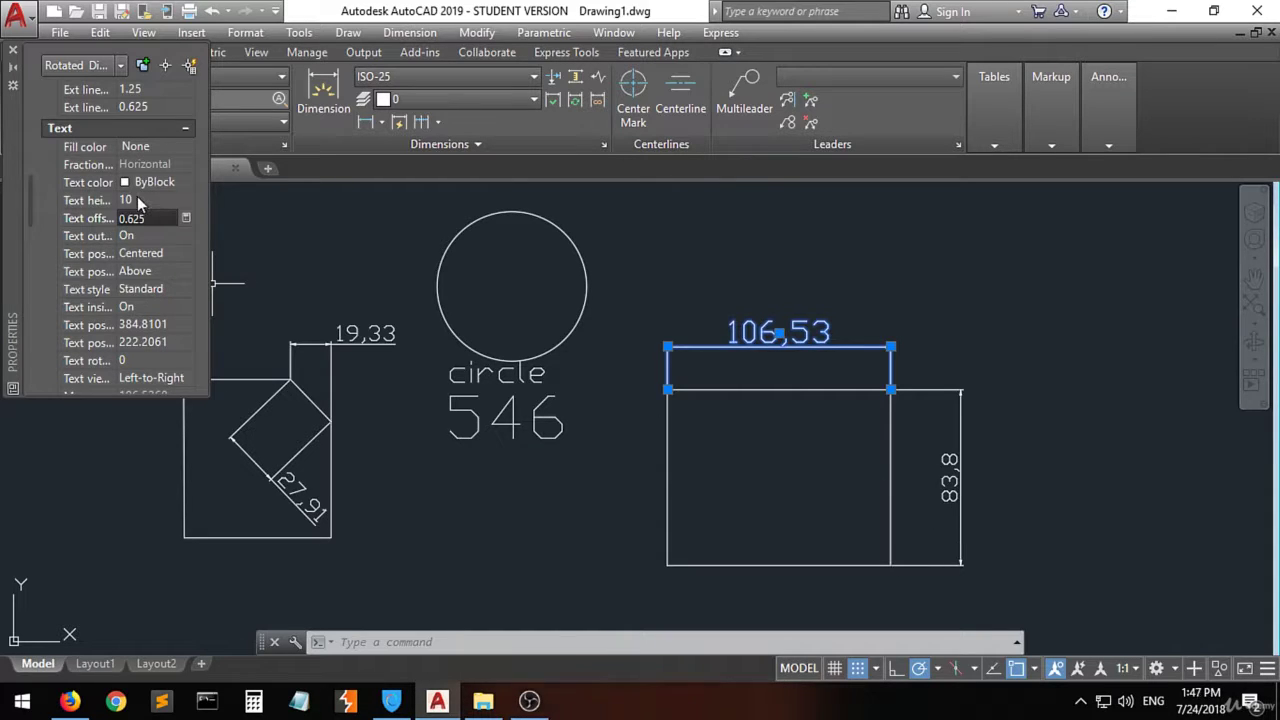
click(139, 200)
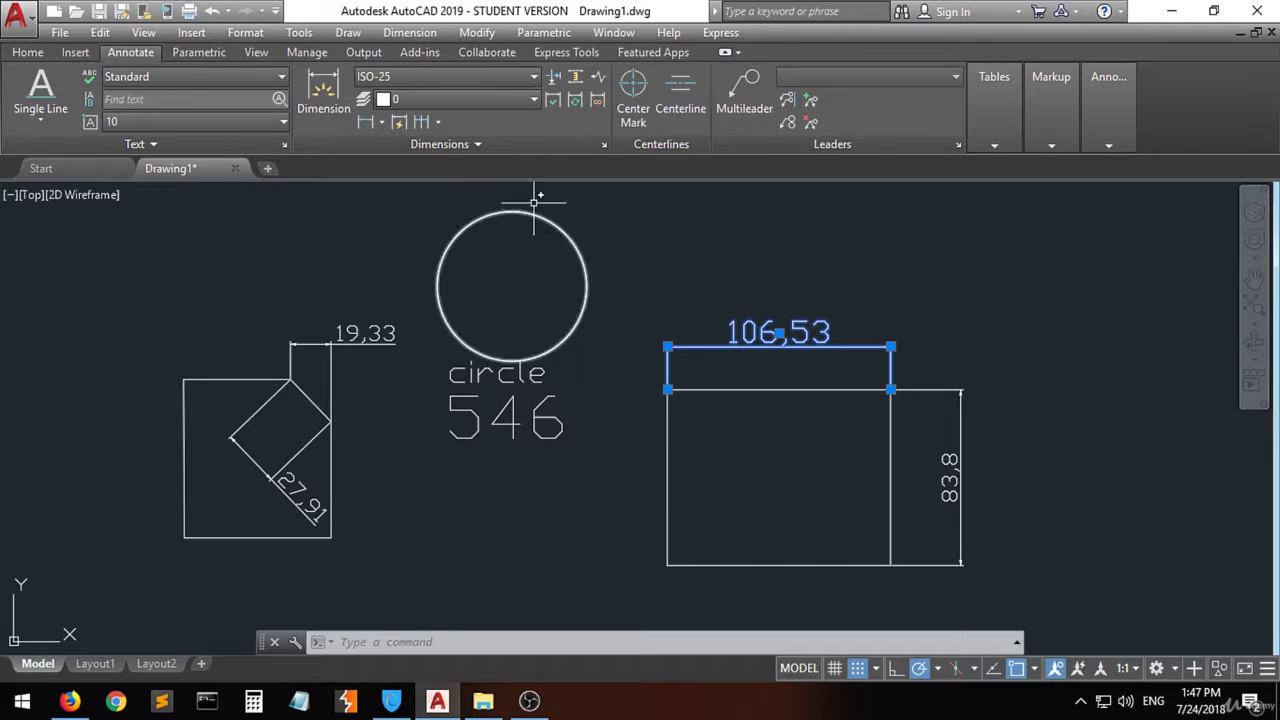
- View the Dimension Style Manager with the ISO-25 style and close it without changes
click(478, 144)
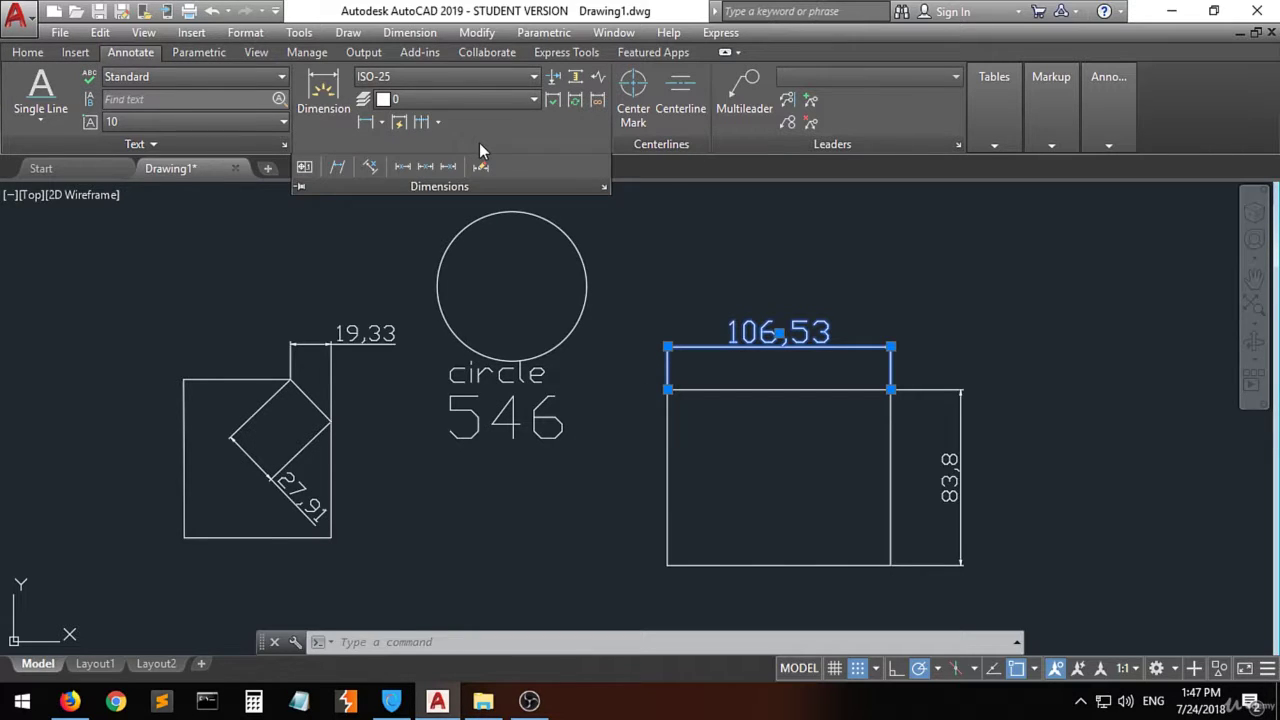
click(604, 188)
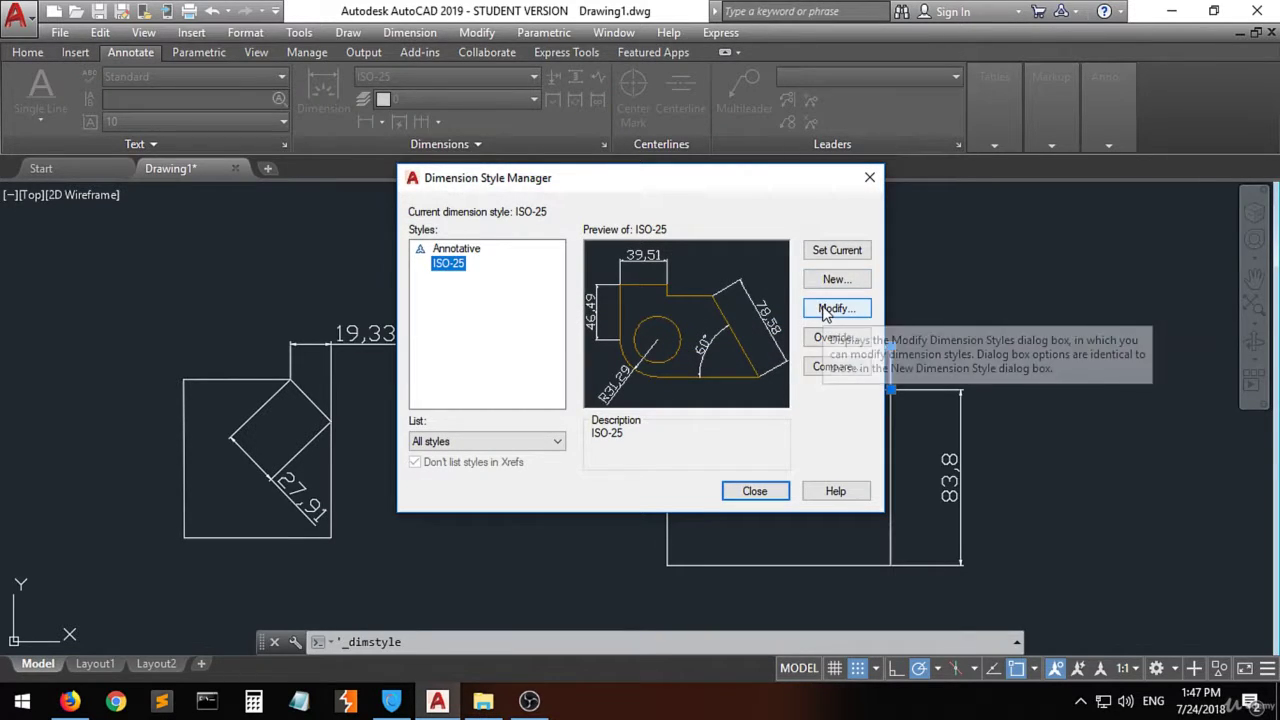
click(870, 178)
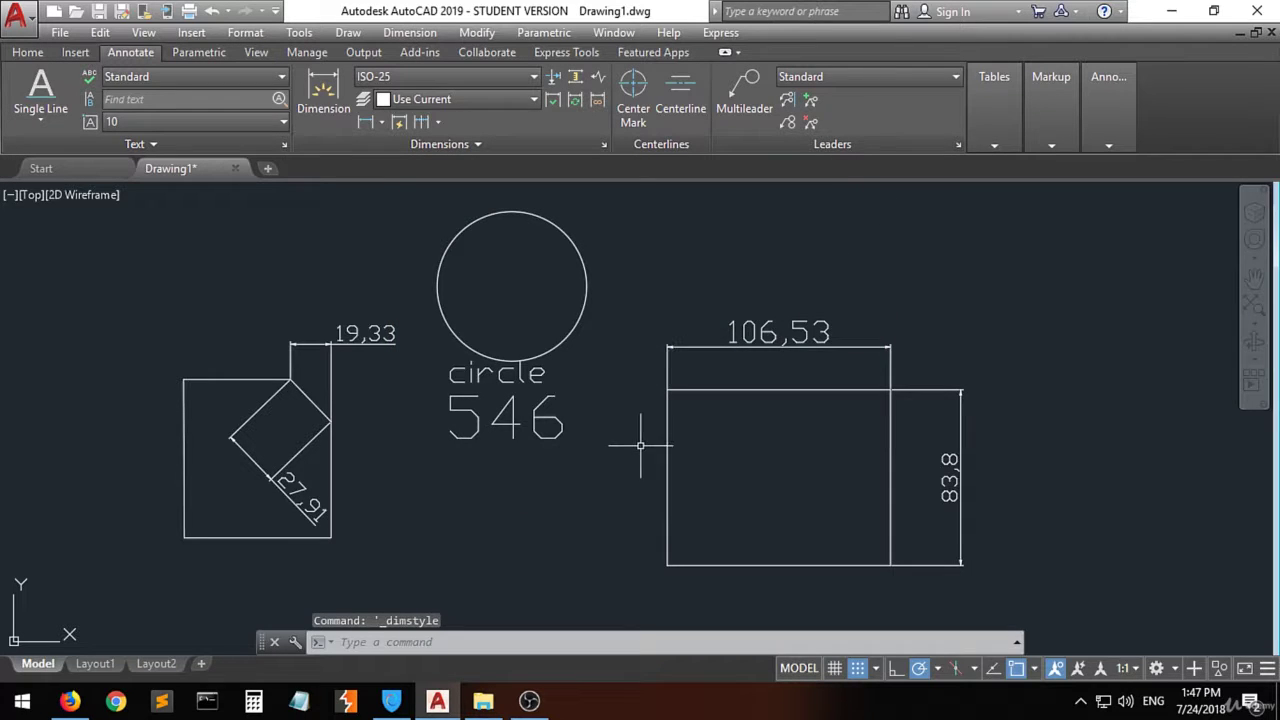
click(368, 338)
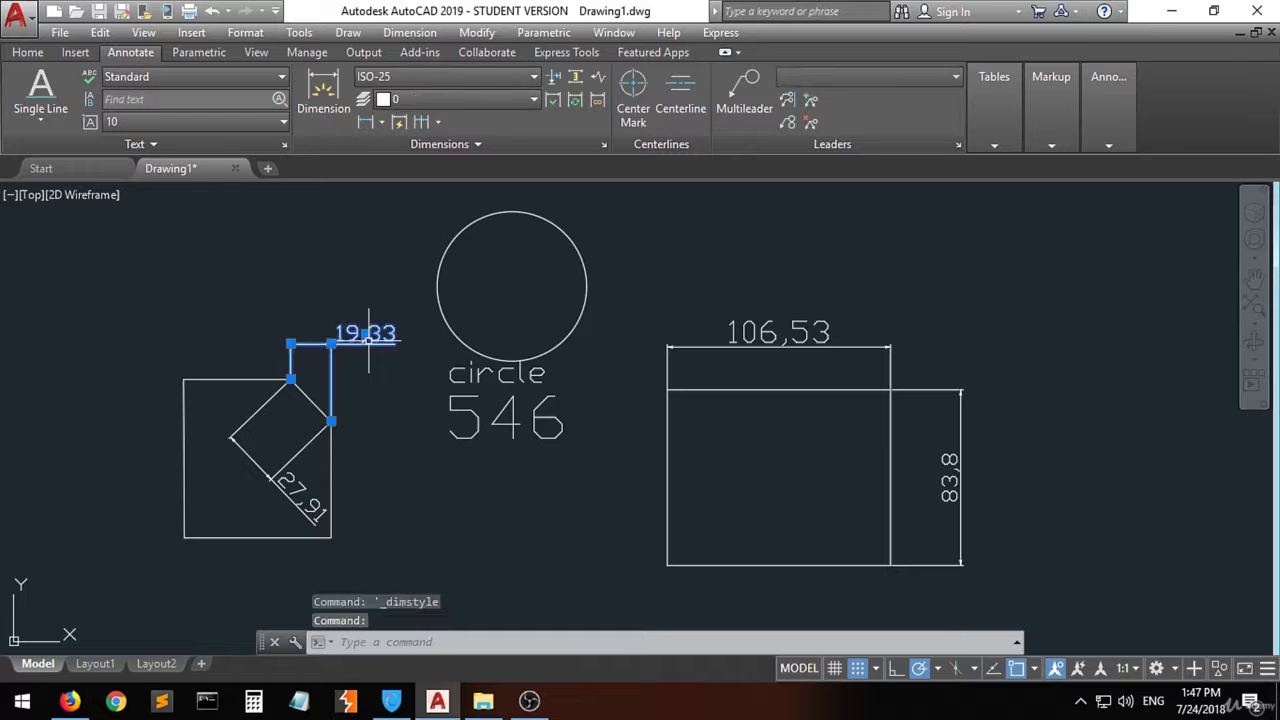
right_click(360, 340)
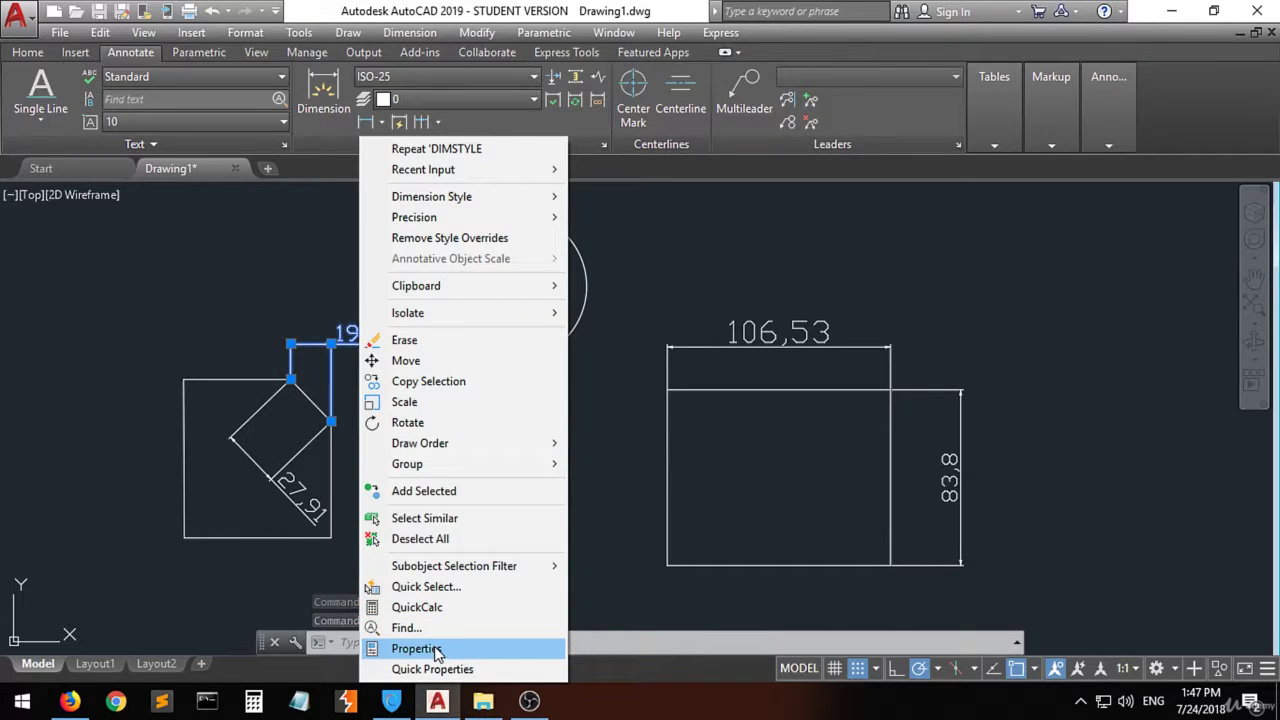
click(610, 479)
key(Escape)
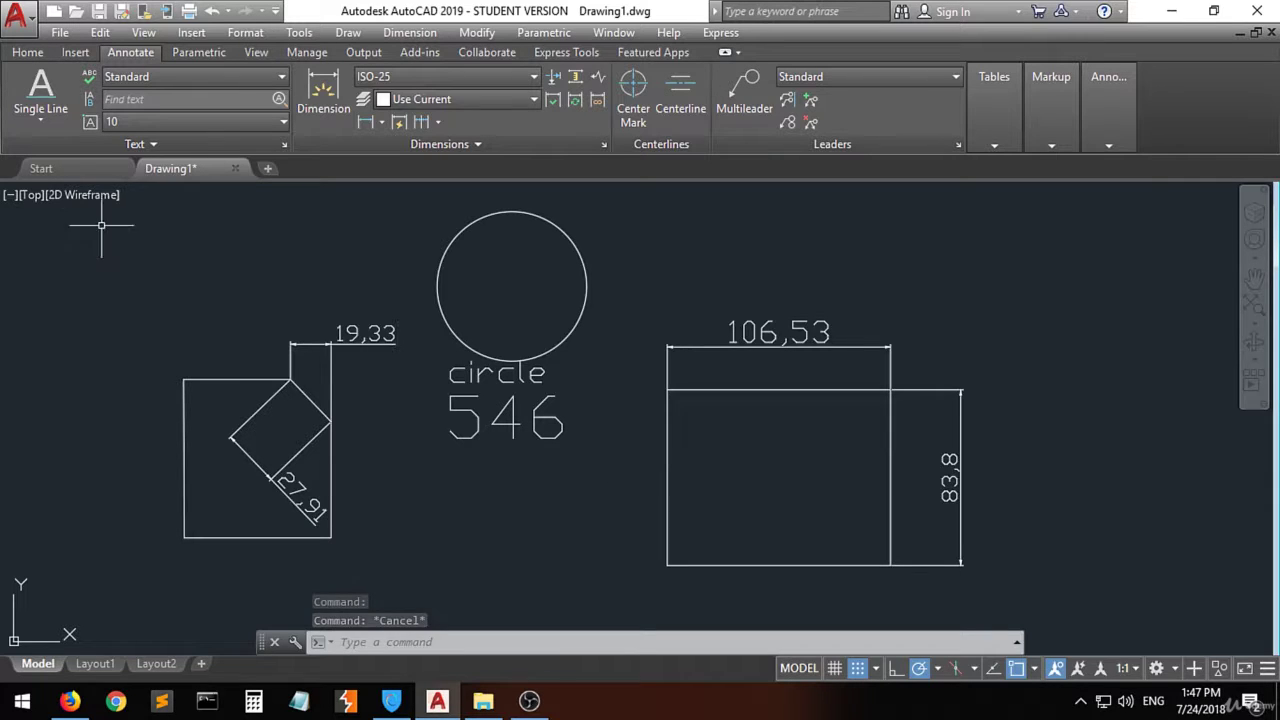
- Add an angular dimension between the left and bottom edges of the chamfered shape, placed inside the corner
click(28, 52)
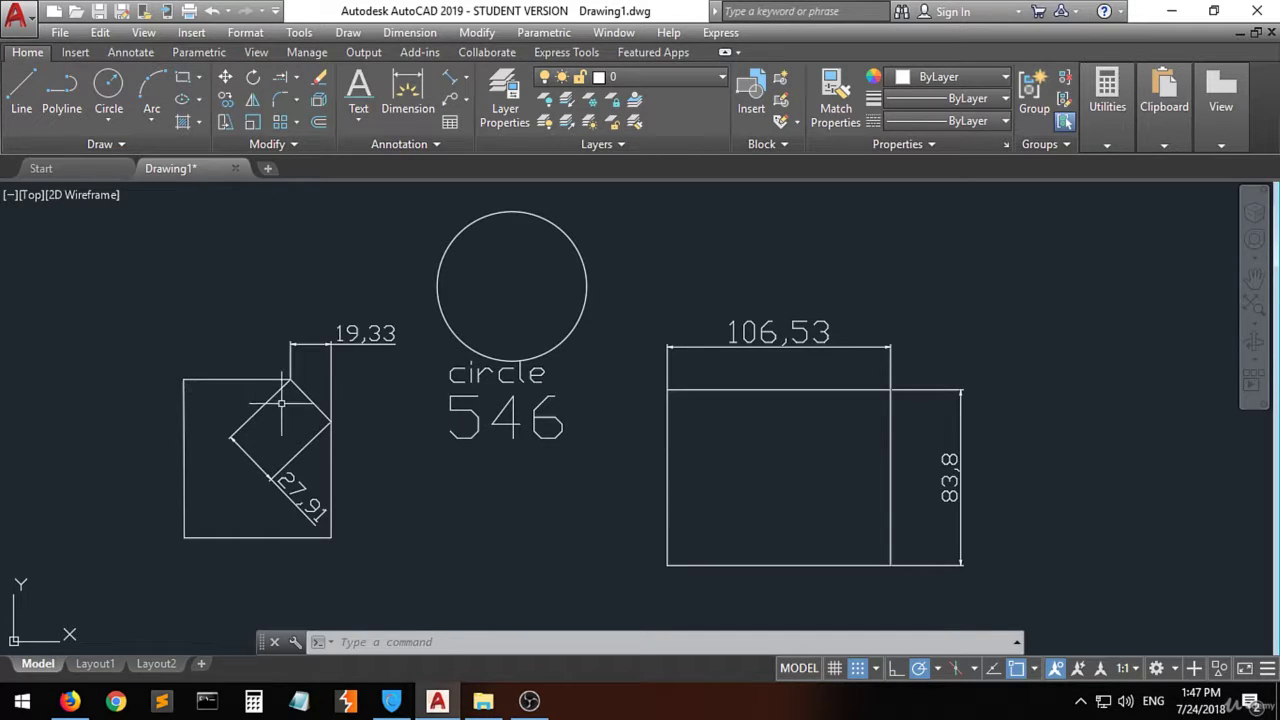
click(465, 78)
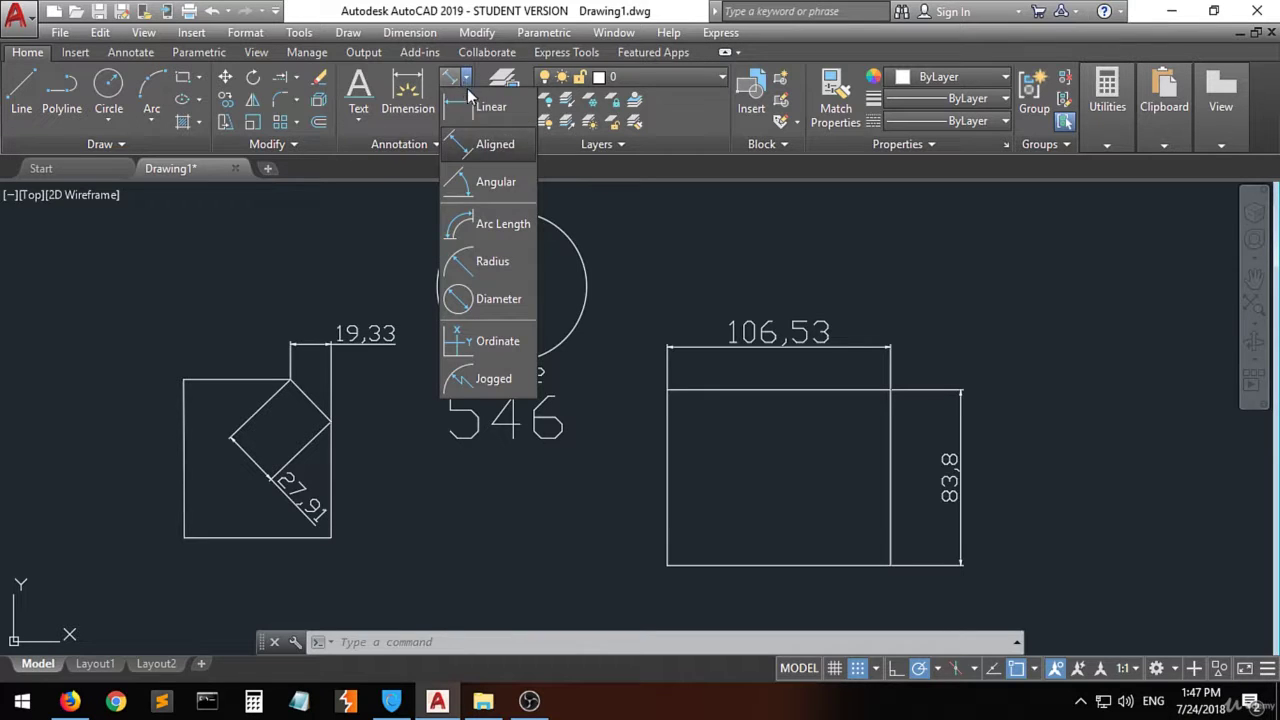
click(517, 192)
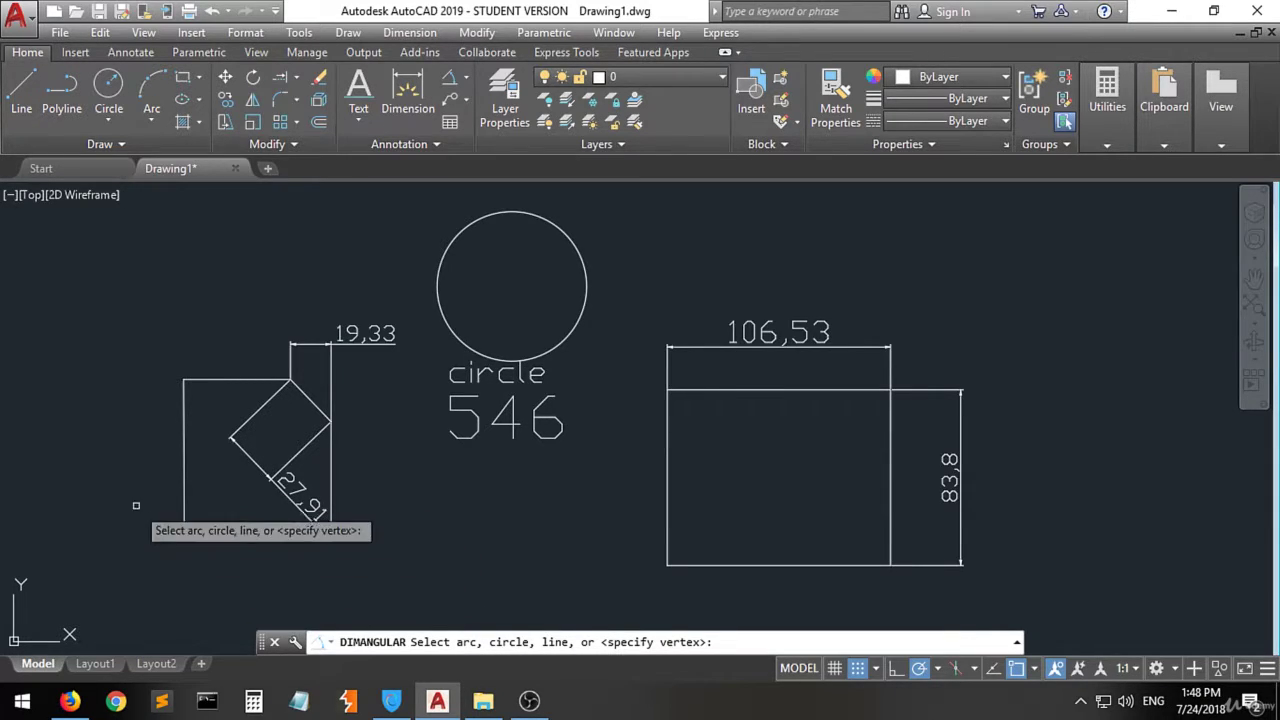
click(184, 505)
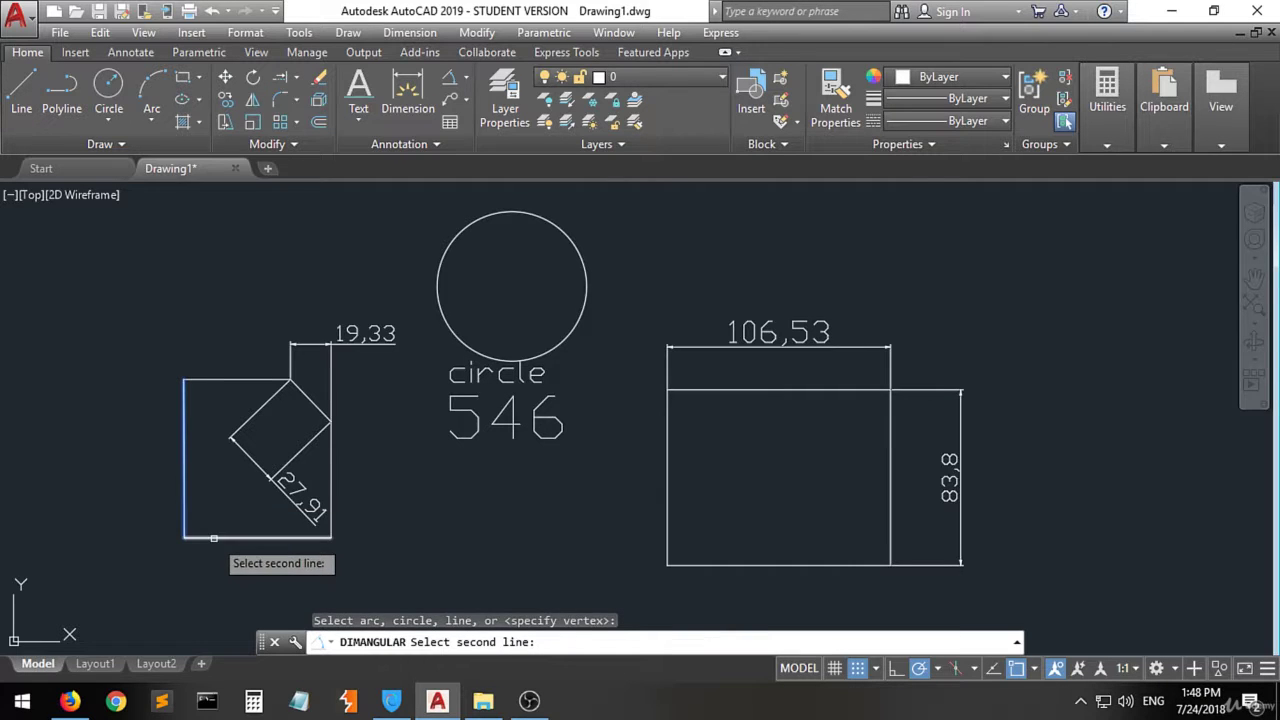
click(208, 538)
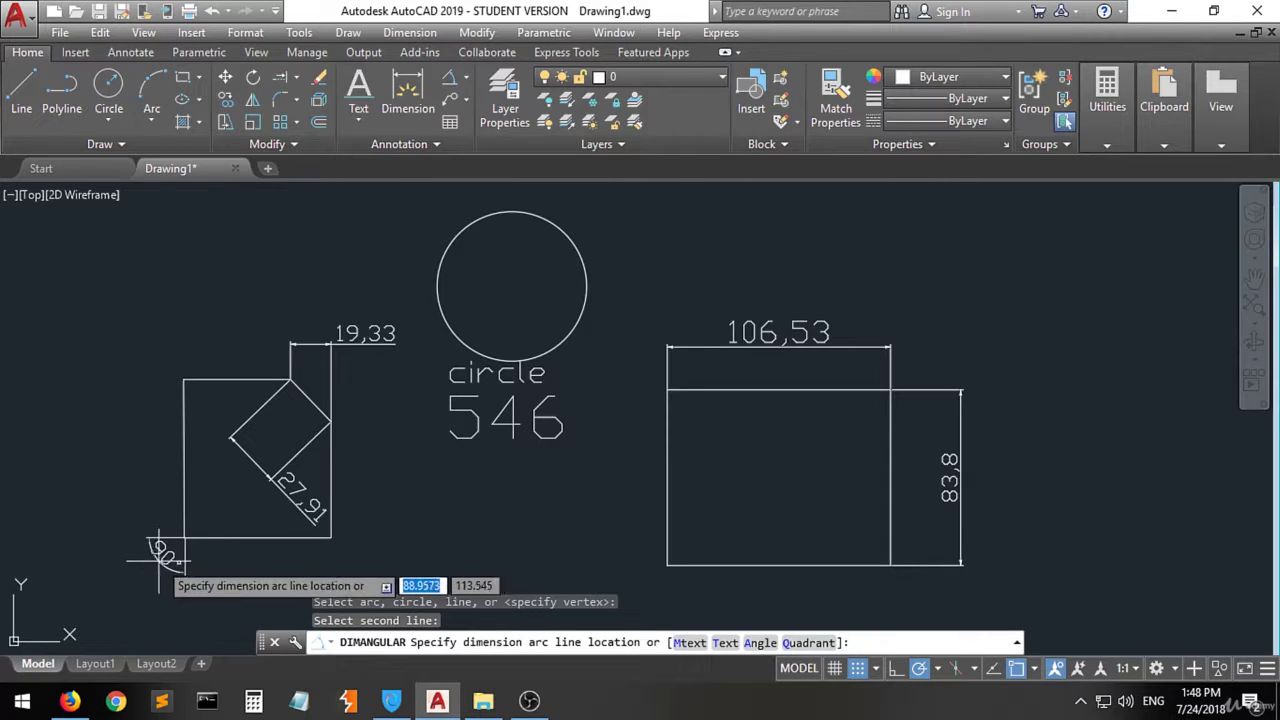
click(213, 505)
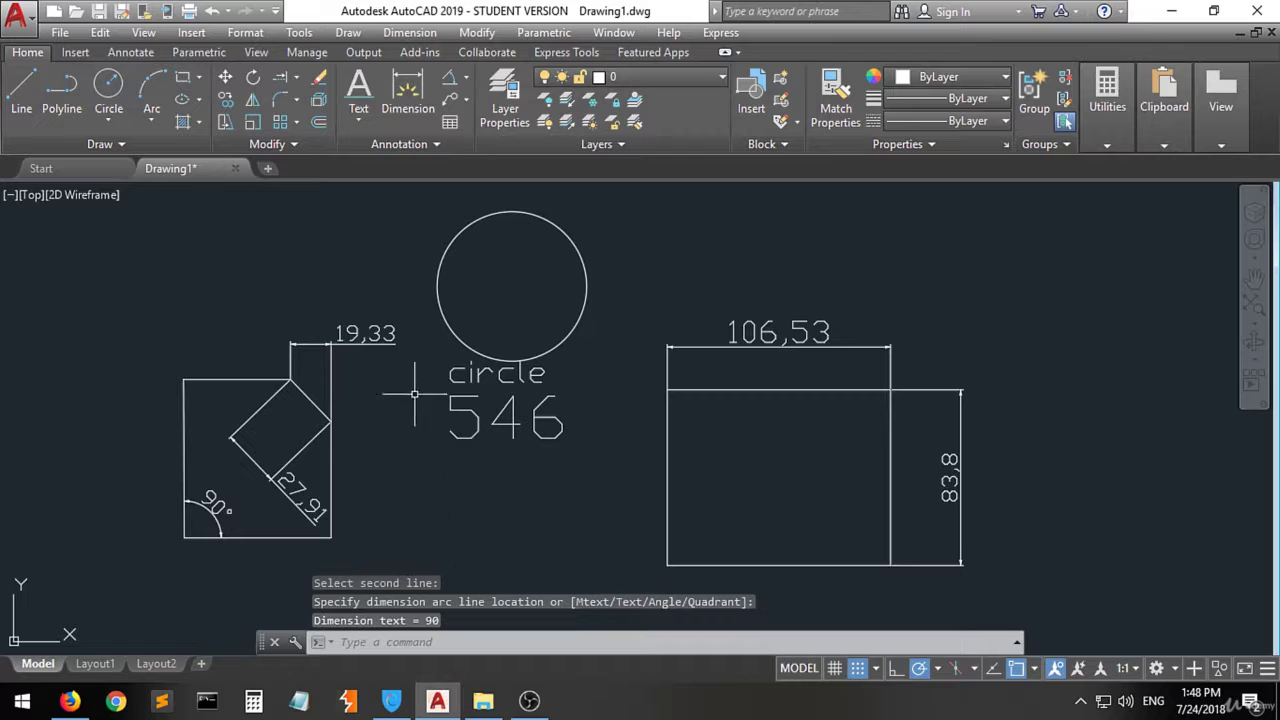
- Add an angular dimension between the chamfered shape's top edge and its chamfer line, placed outside above the top-left corner
click(450, 77)
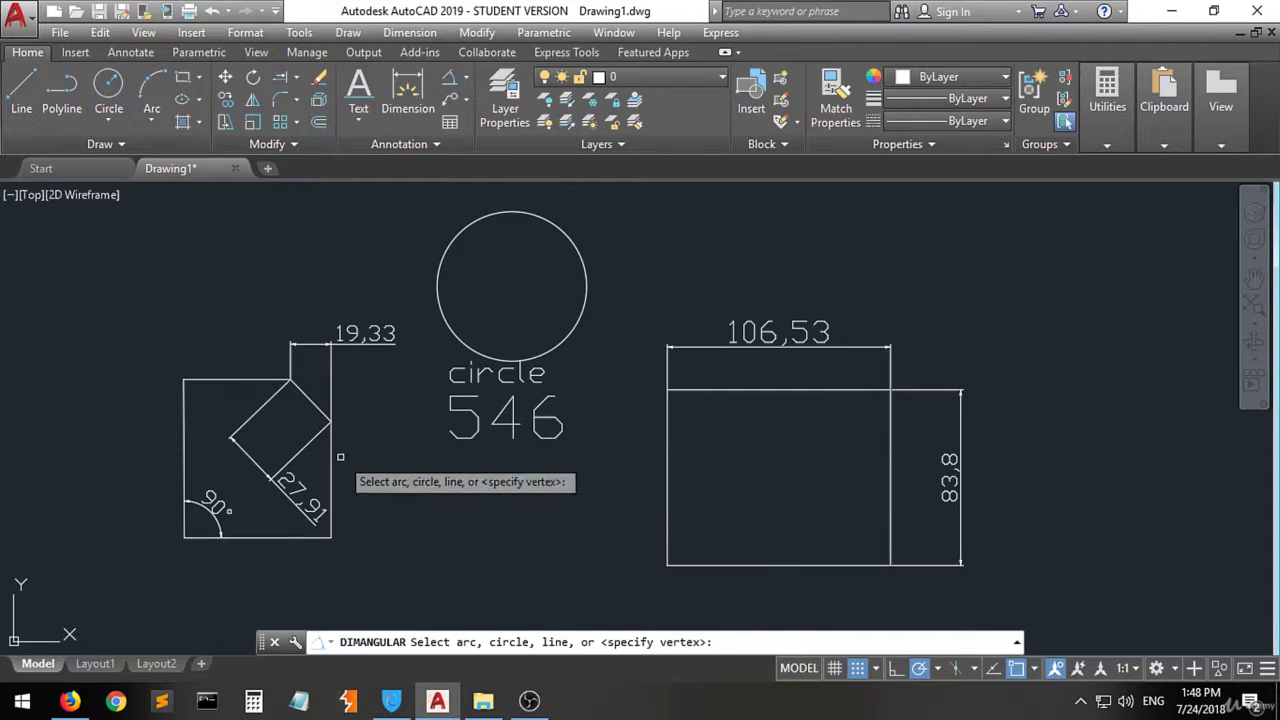
click(279, 378)
click(300, 388)
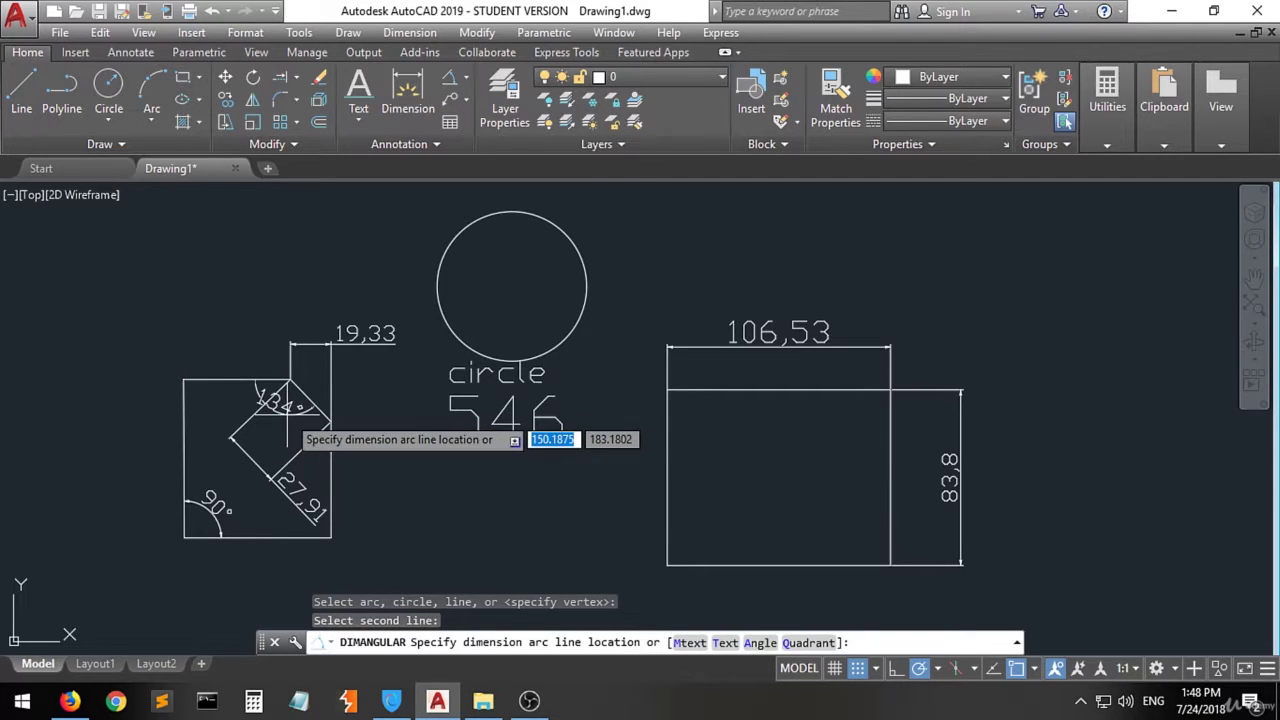
click(210, 300)
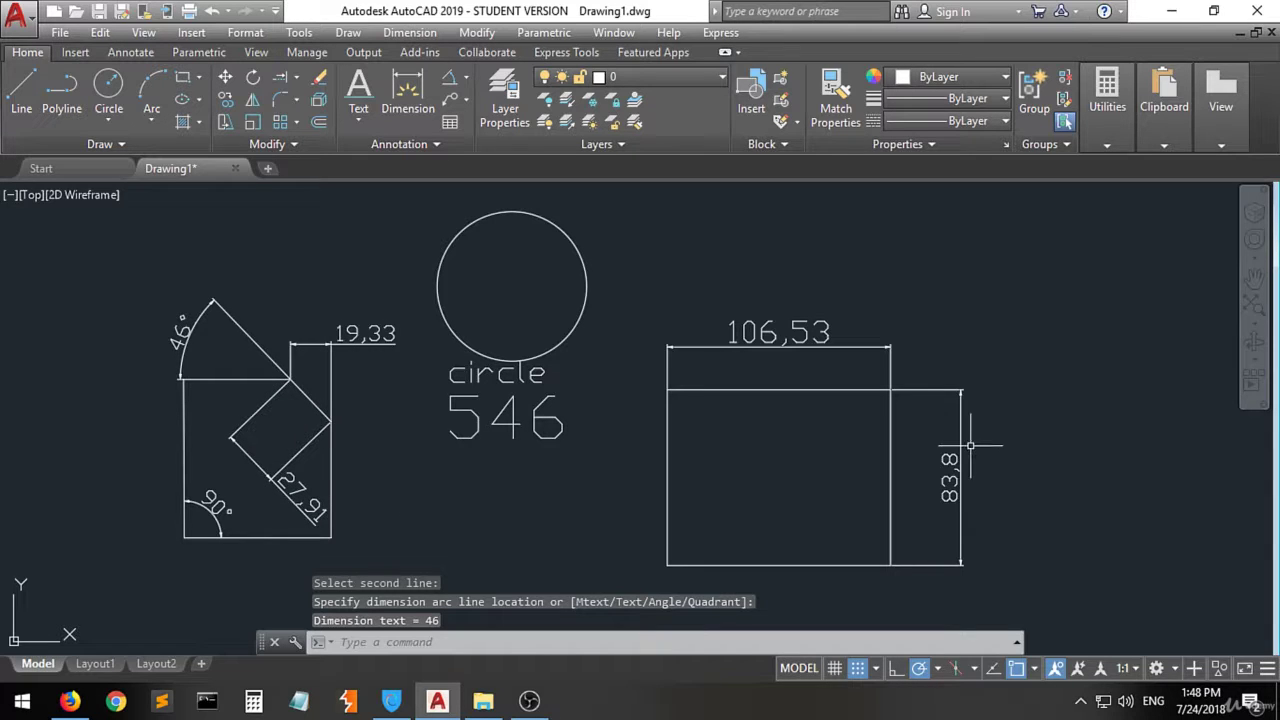
- Try to add an arc length dimension to the circle
click(467, 77)
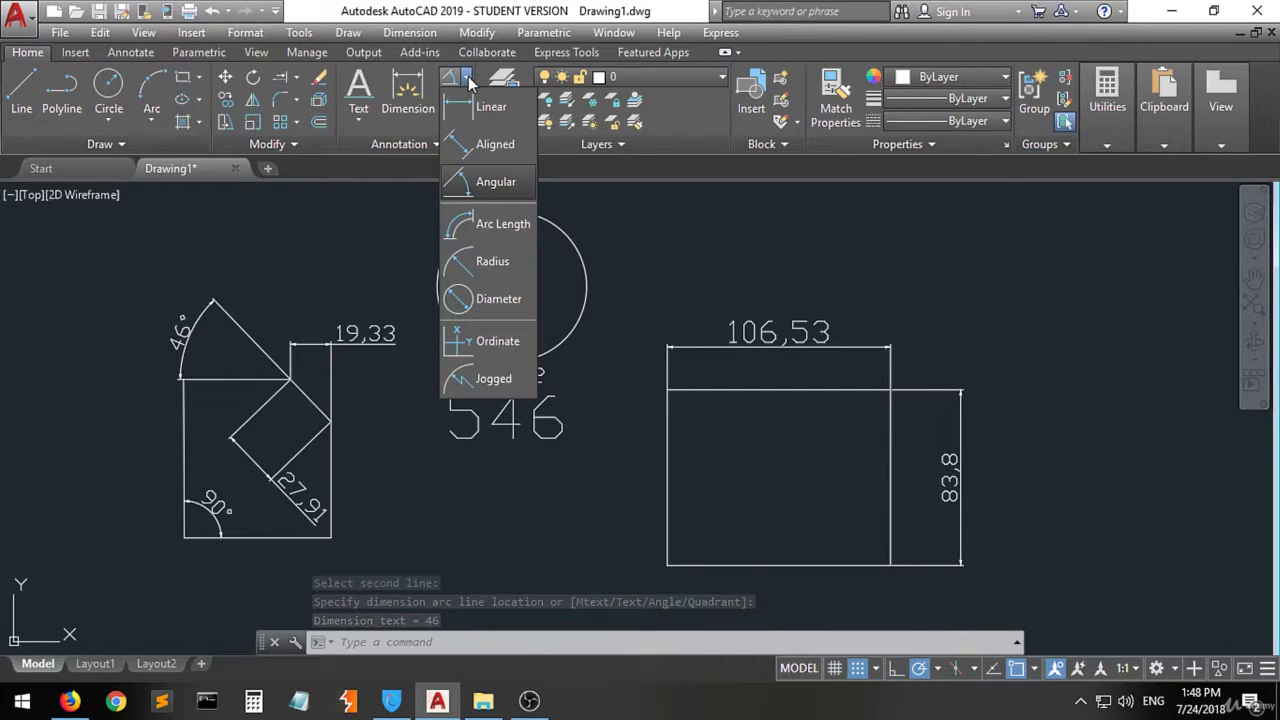
click(507, 232)
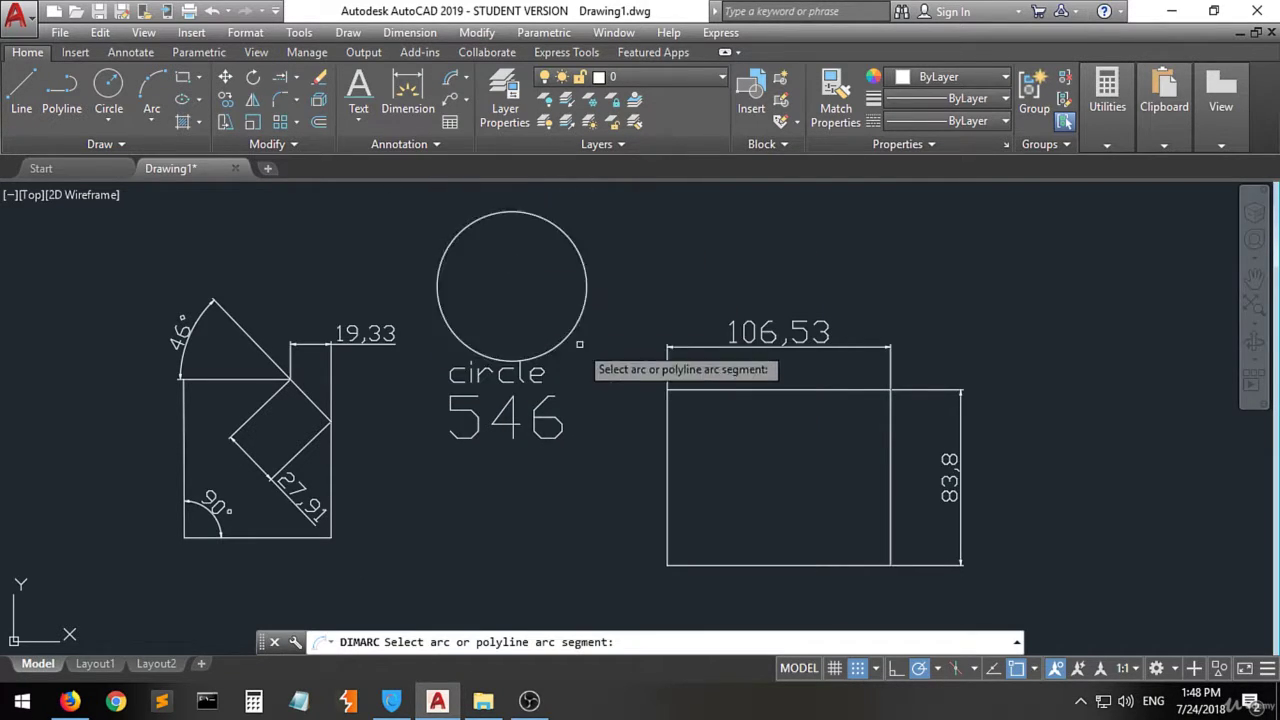
click(578, 246)
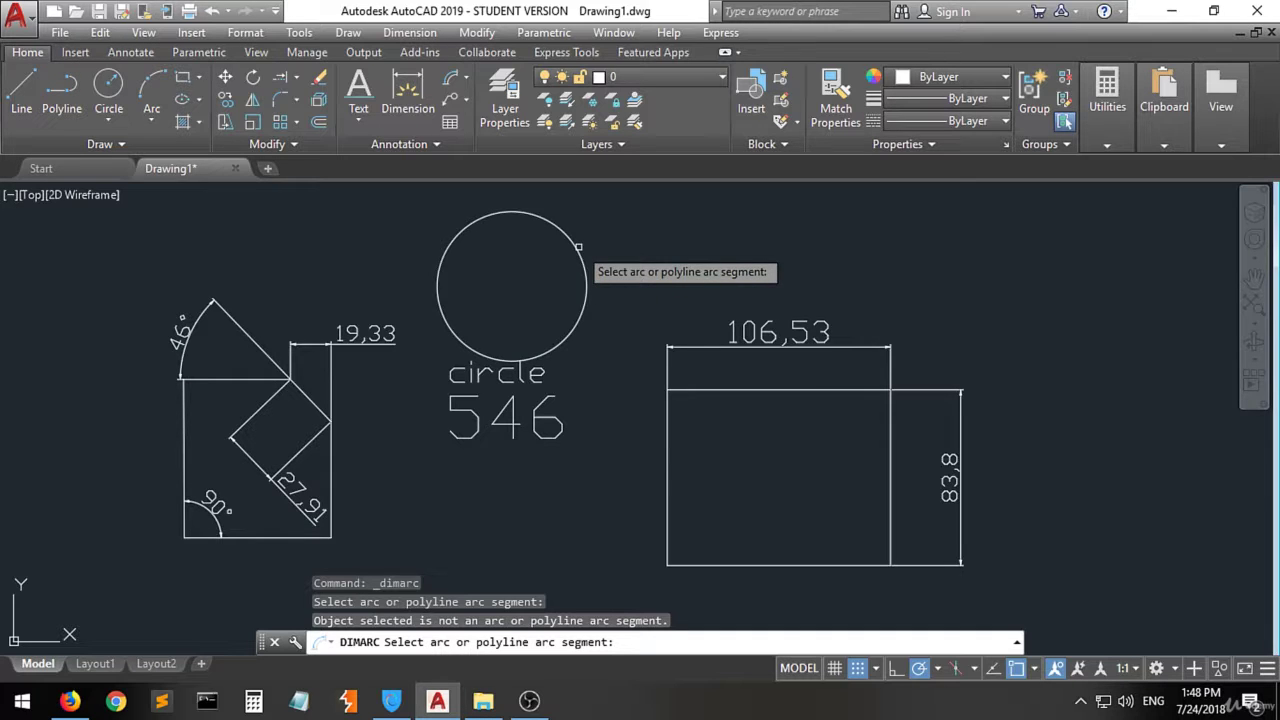
click(578, 247)
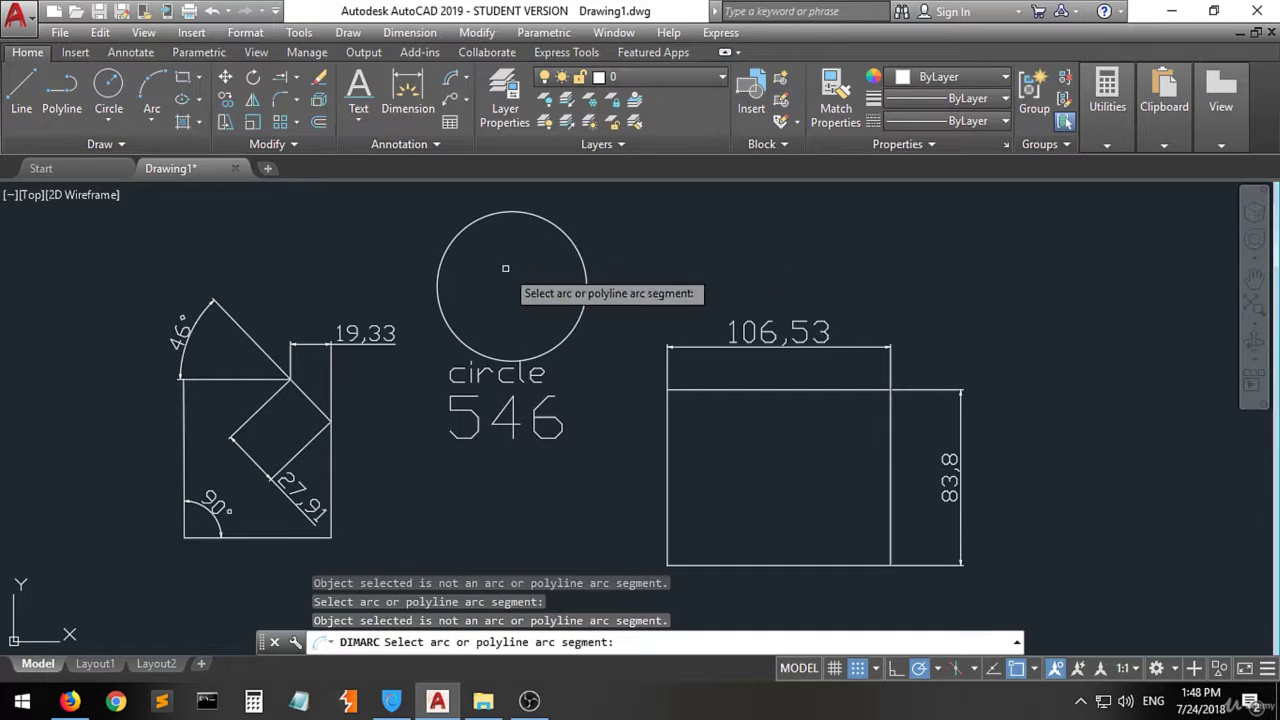
click(563, 233)
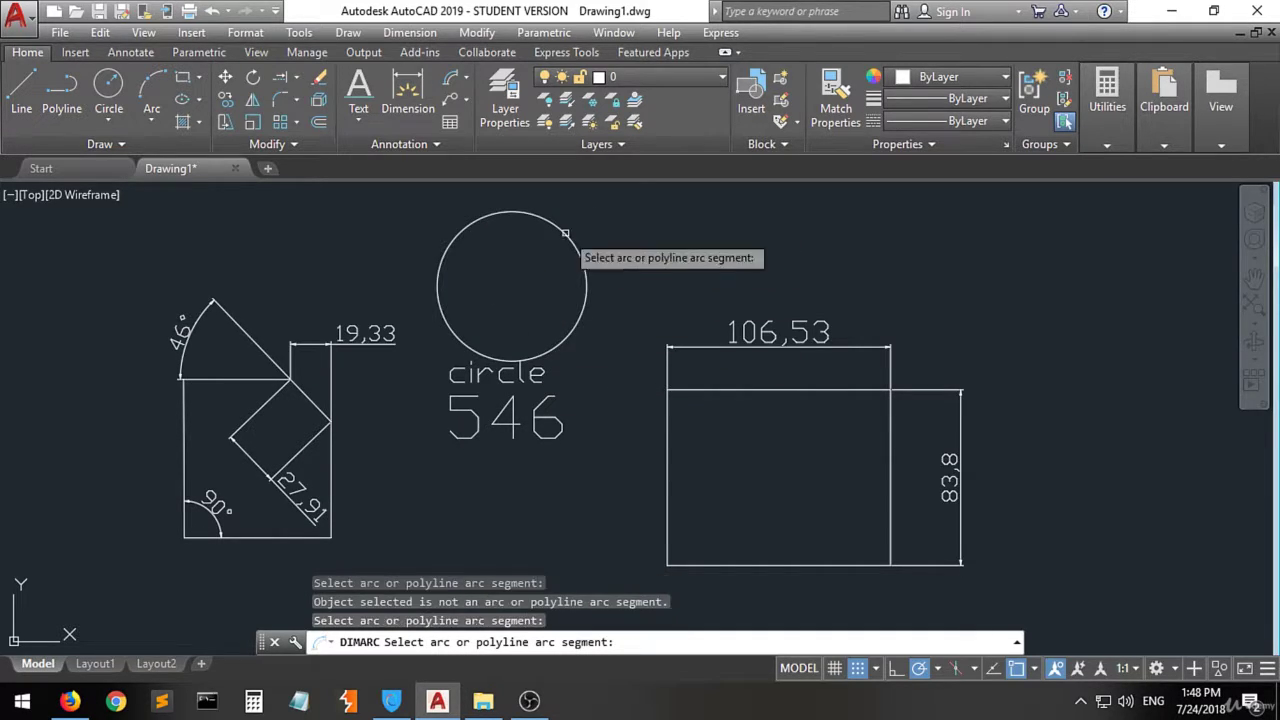
click(563, 231)
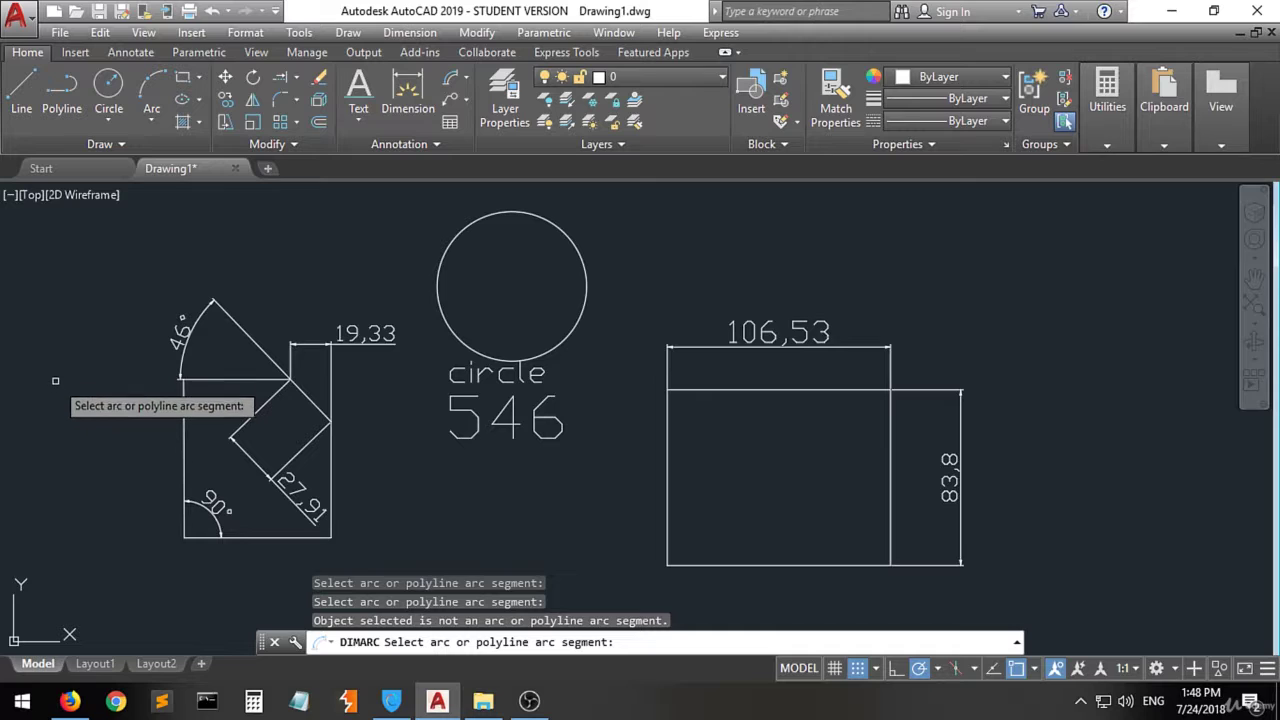
key(Escape)
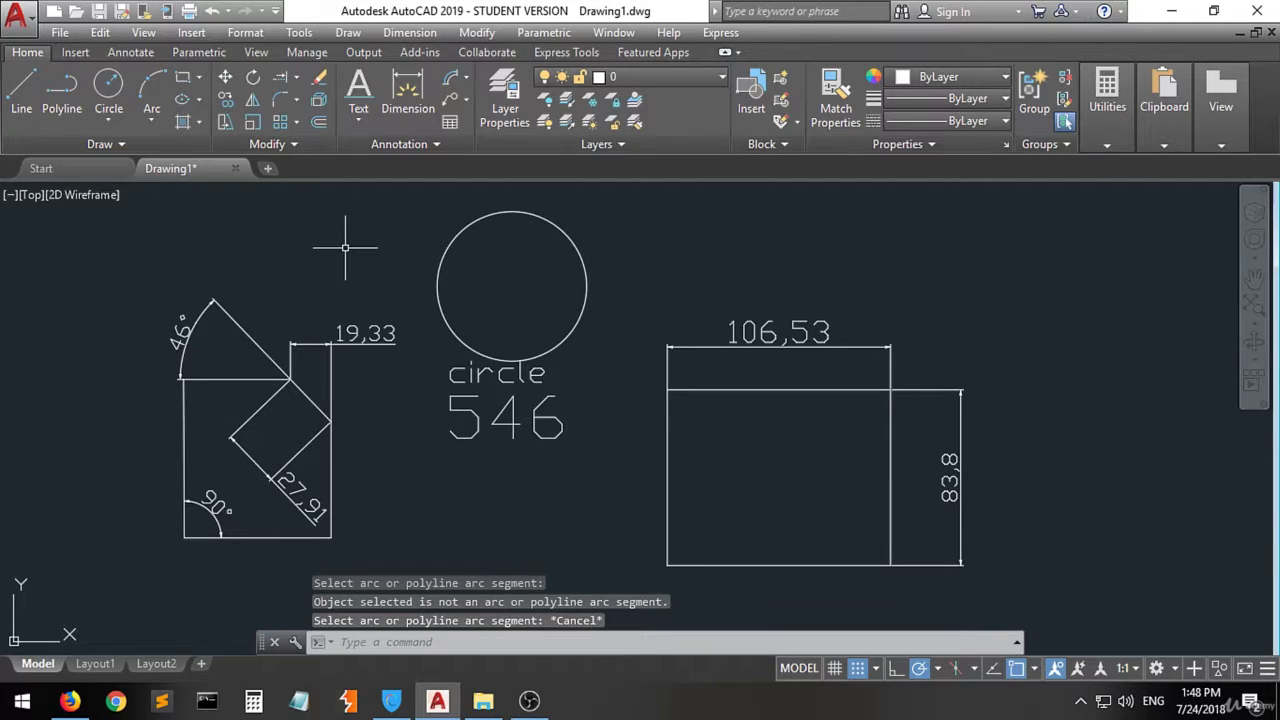
- Fillet the rectangle's top-left corner with a radius of 10
click(286, 104)
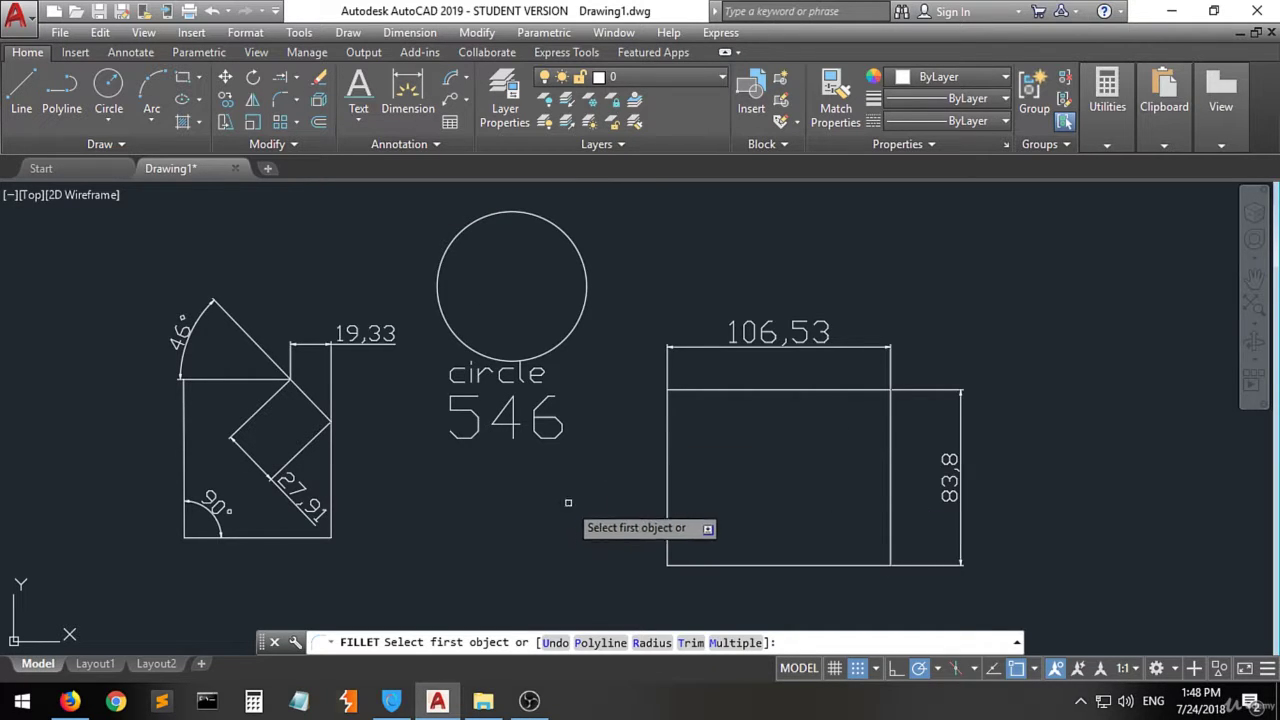
text(r)
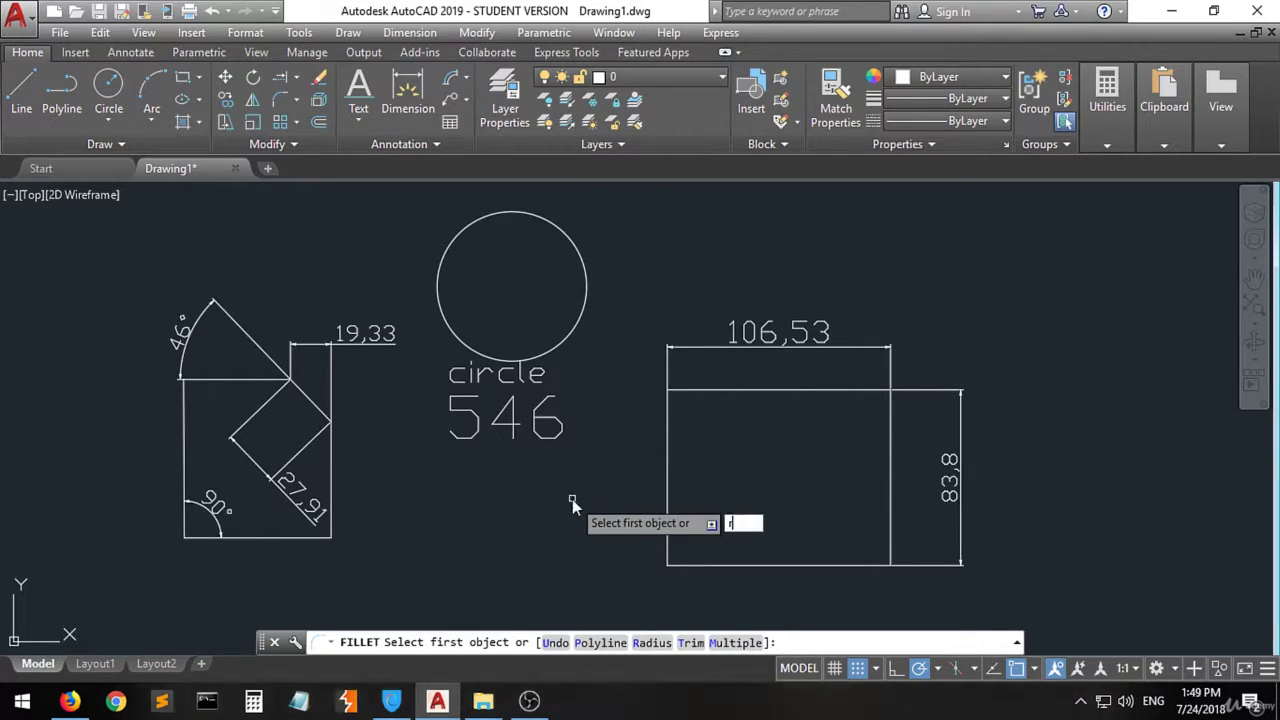
key(Return)
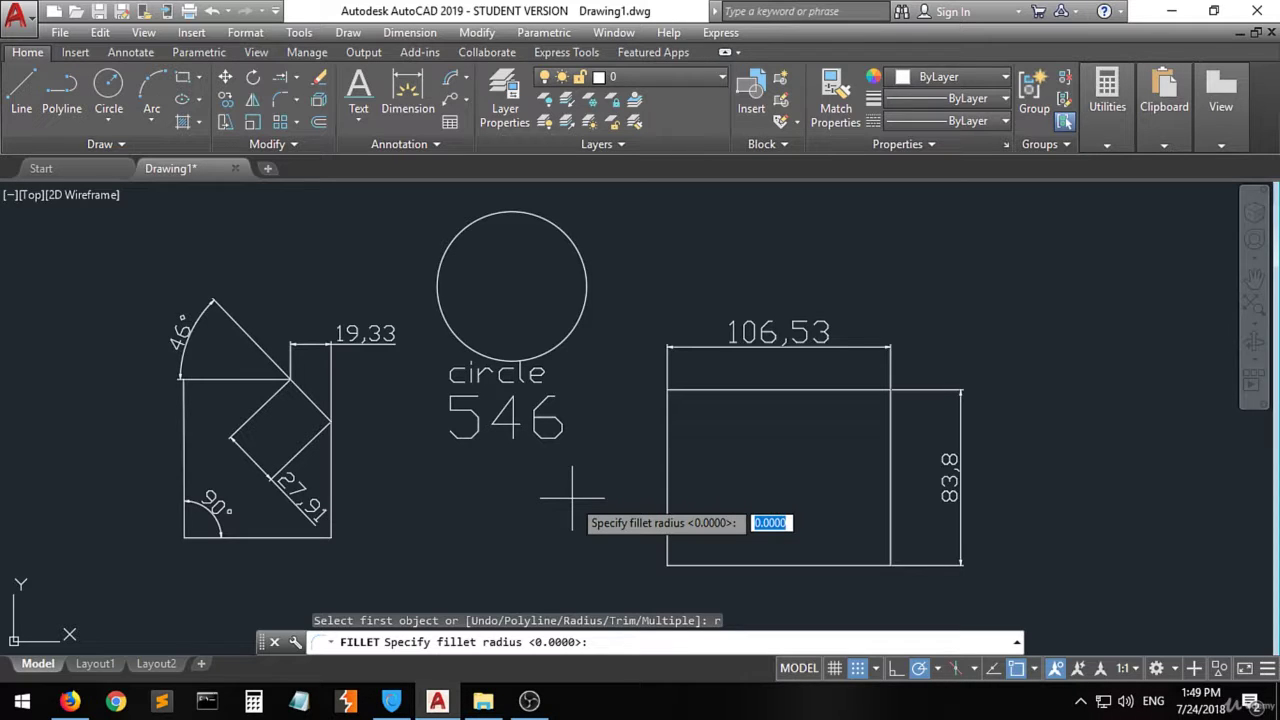
text(10)
key(Return)
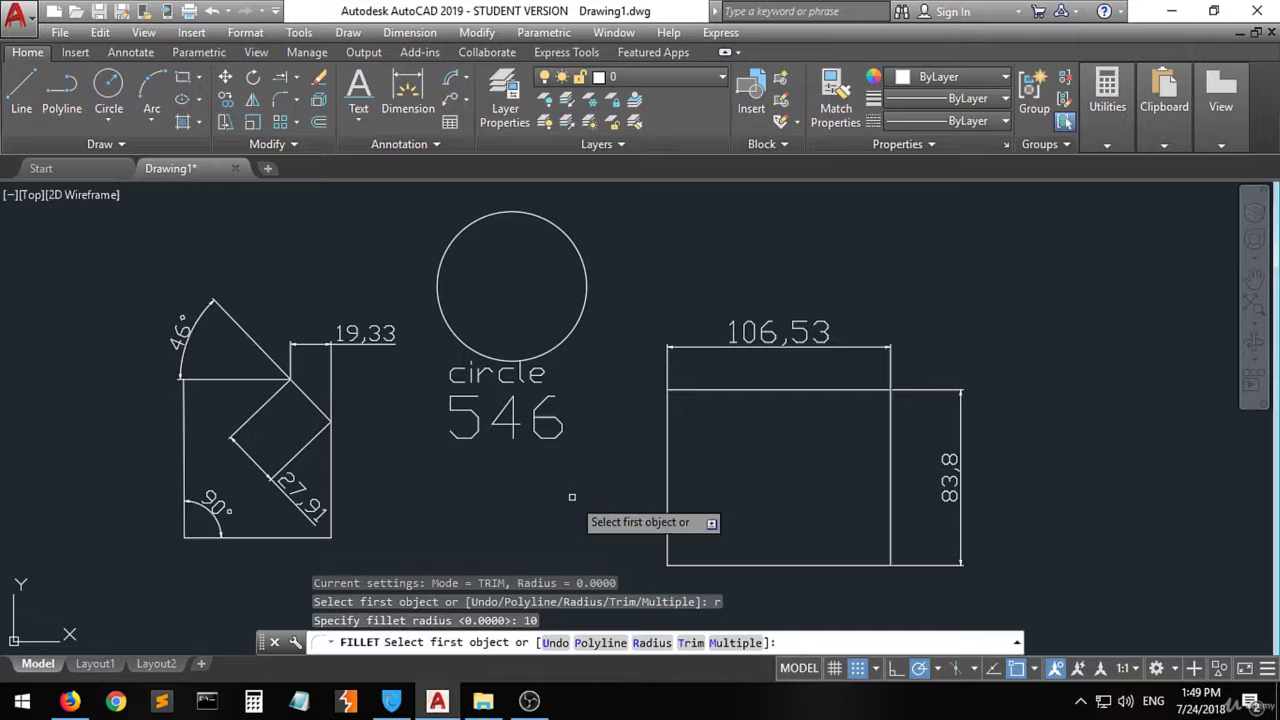
click(708, 390)
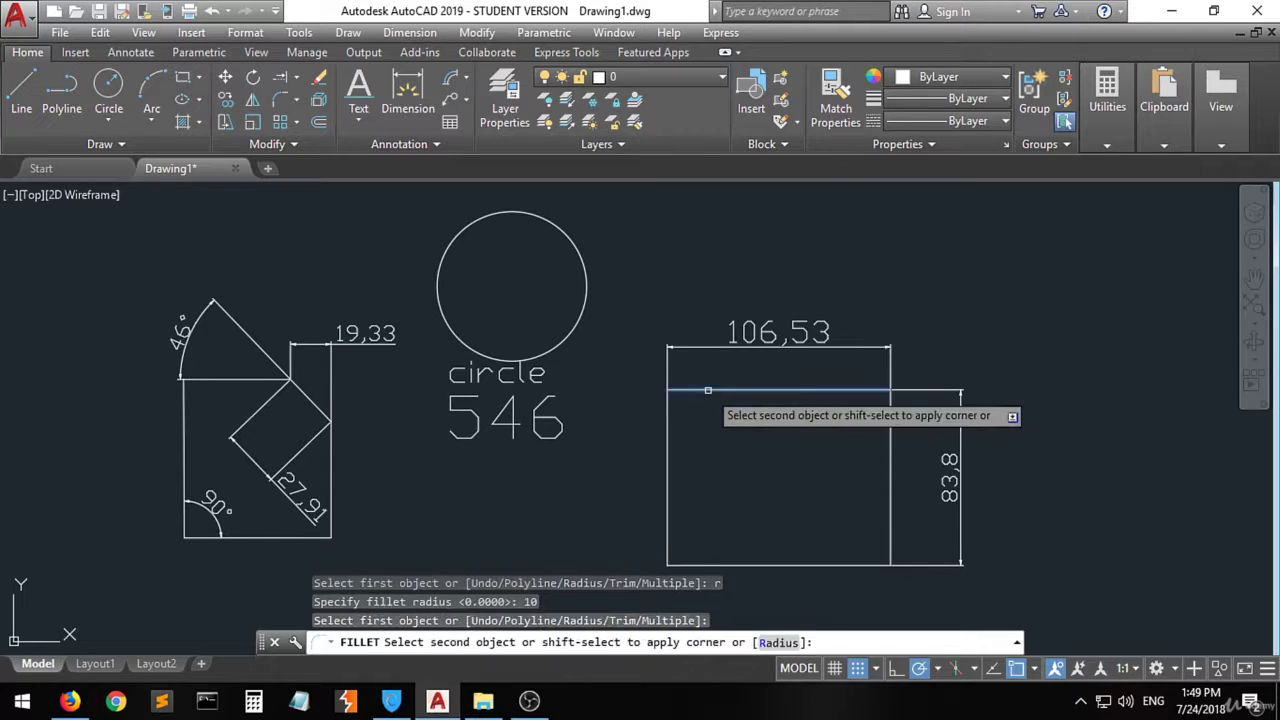
click(668, 455)
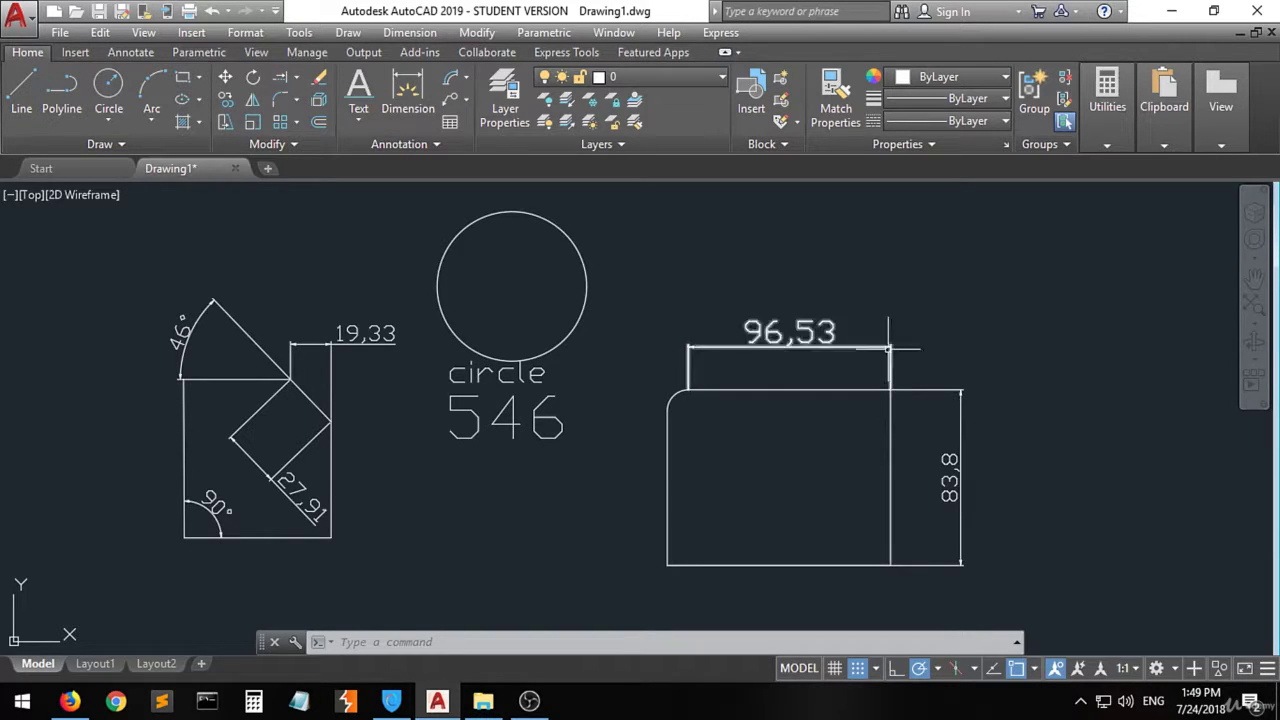
- Stretch the left origin of the rectangle's horizontal dimension to the fillet's lower endpoint on the left edge
click(688, 373)
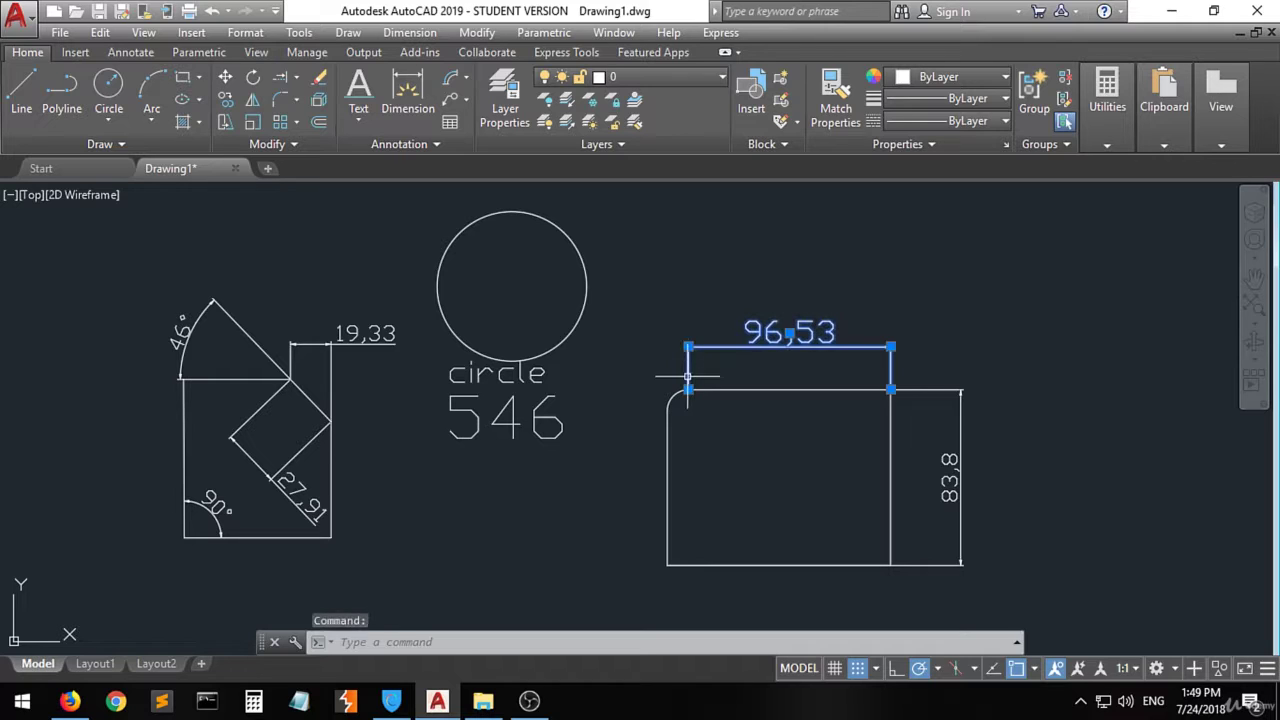
click(688, 389)
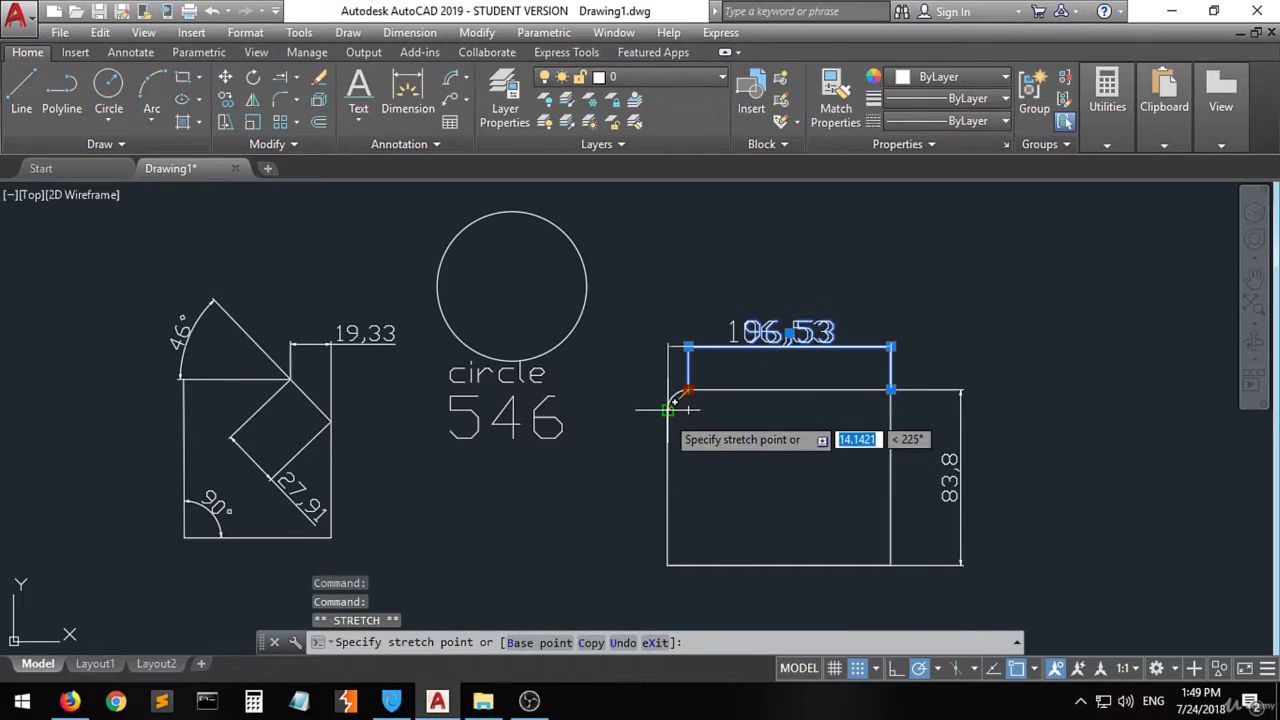
click(668, 410)
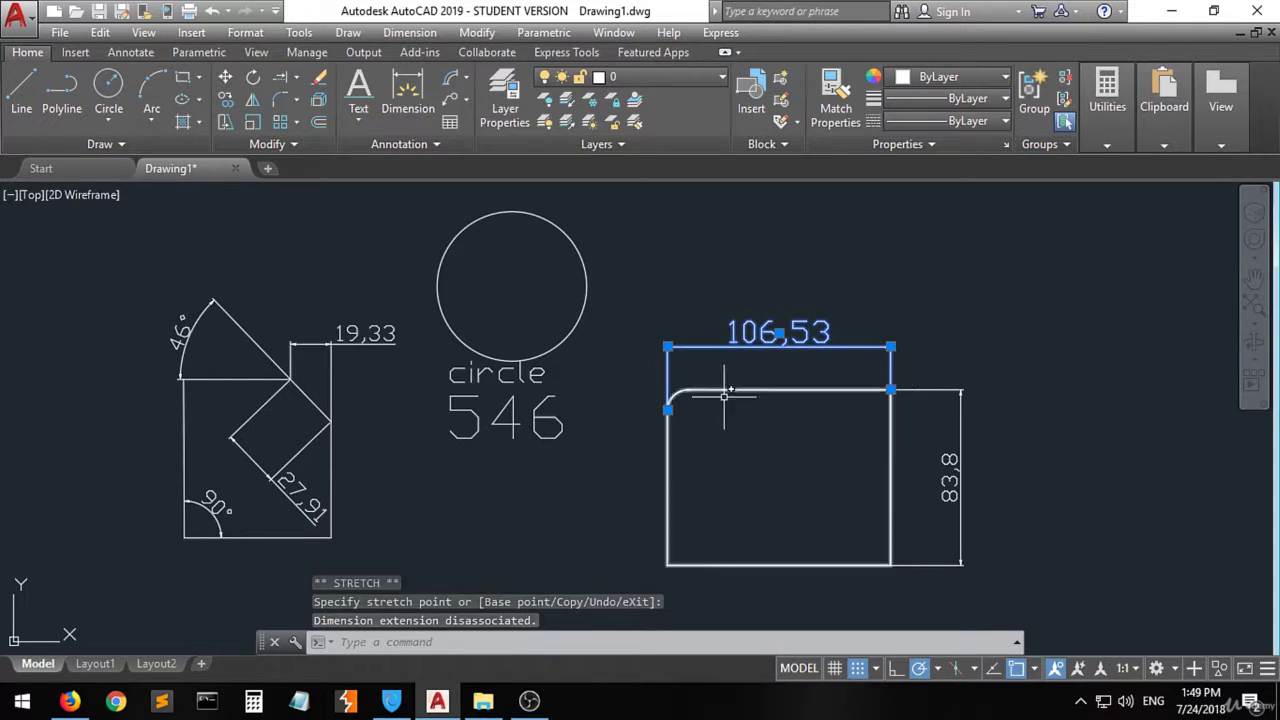
key(Escape)
key(Escape)
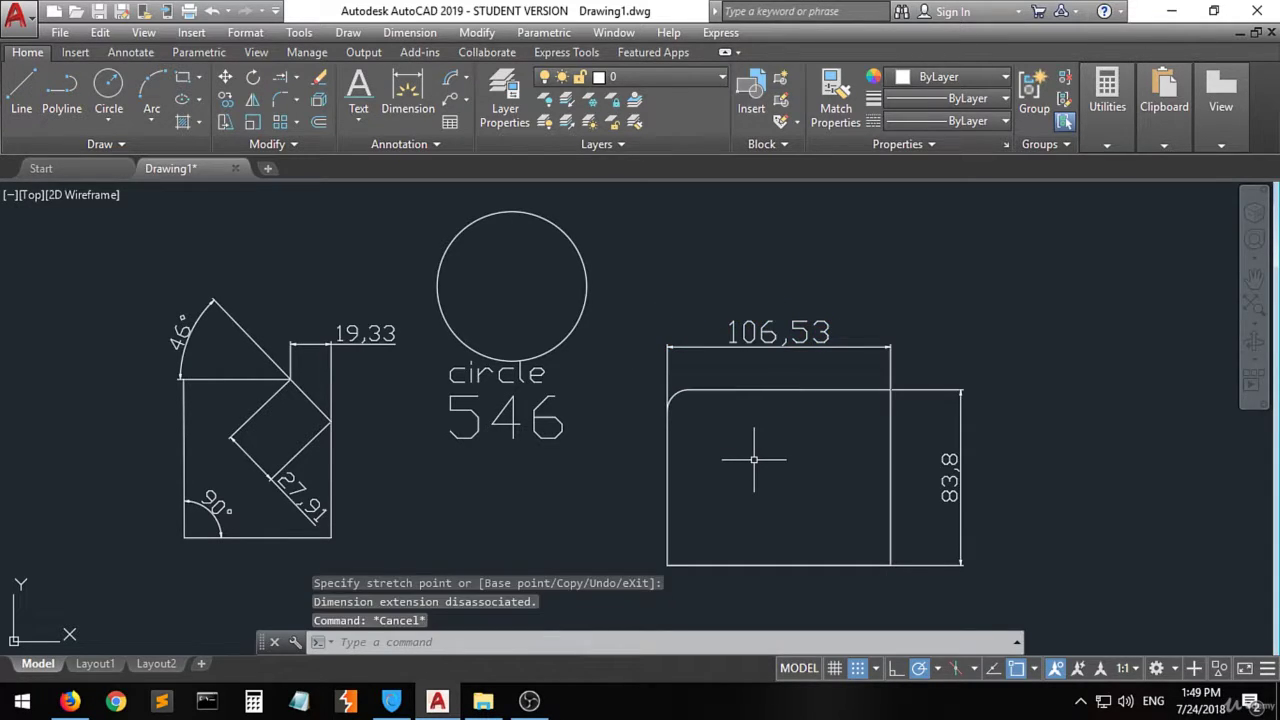
- Add an arc length dimension to the rectangle's top-left fillet, with the dimension line placed directly on the arc
click(449, 82)
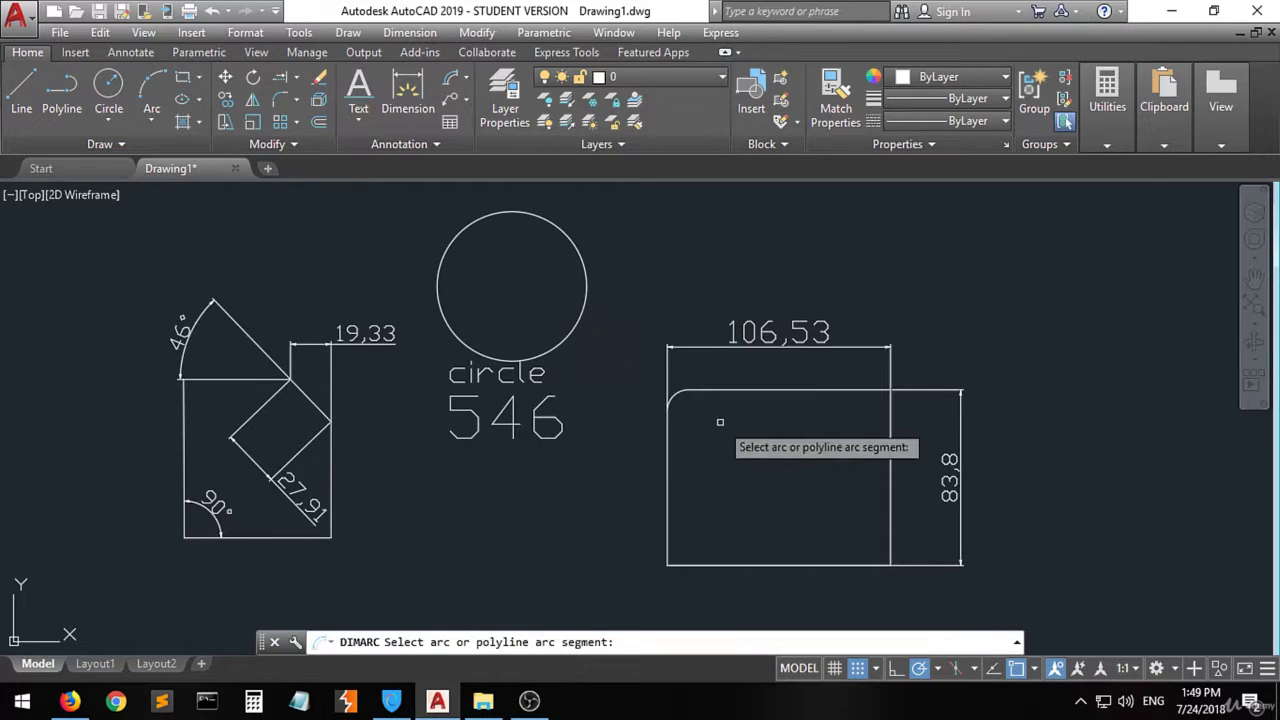
scroll(672, 396, up, 4)
click(673, 396)
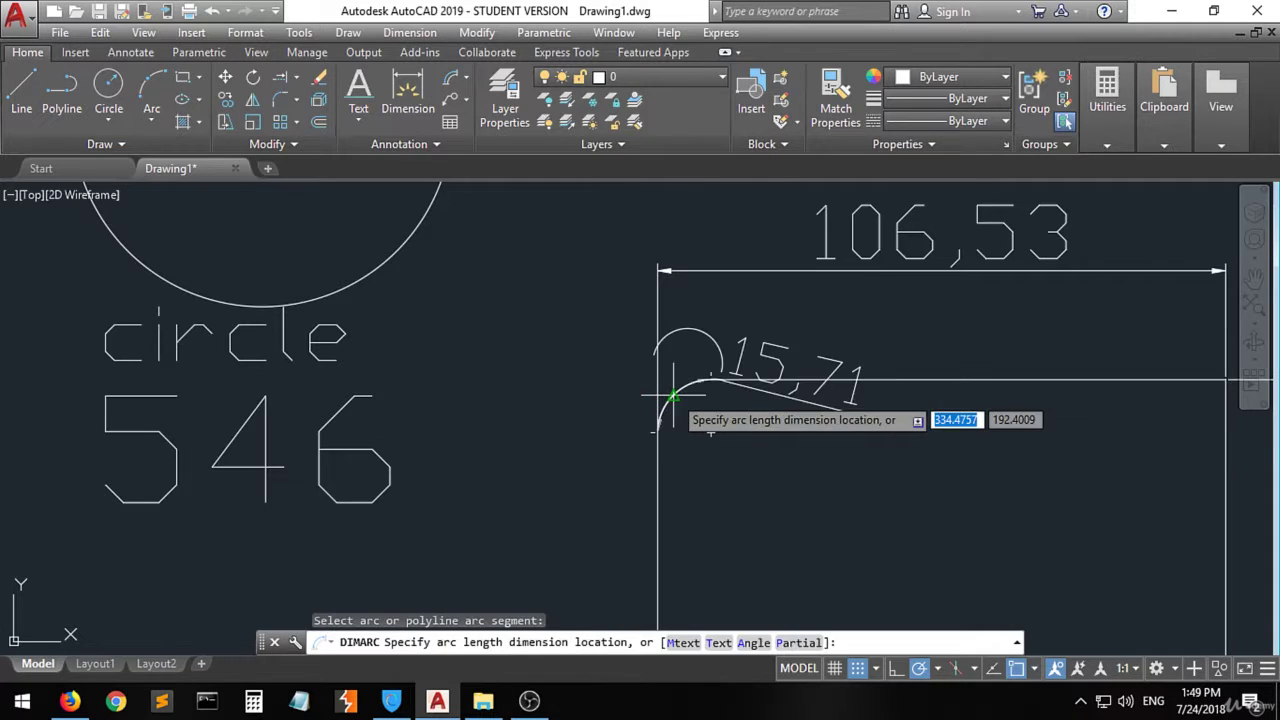
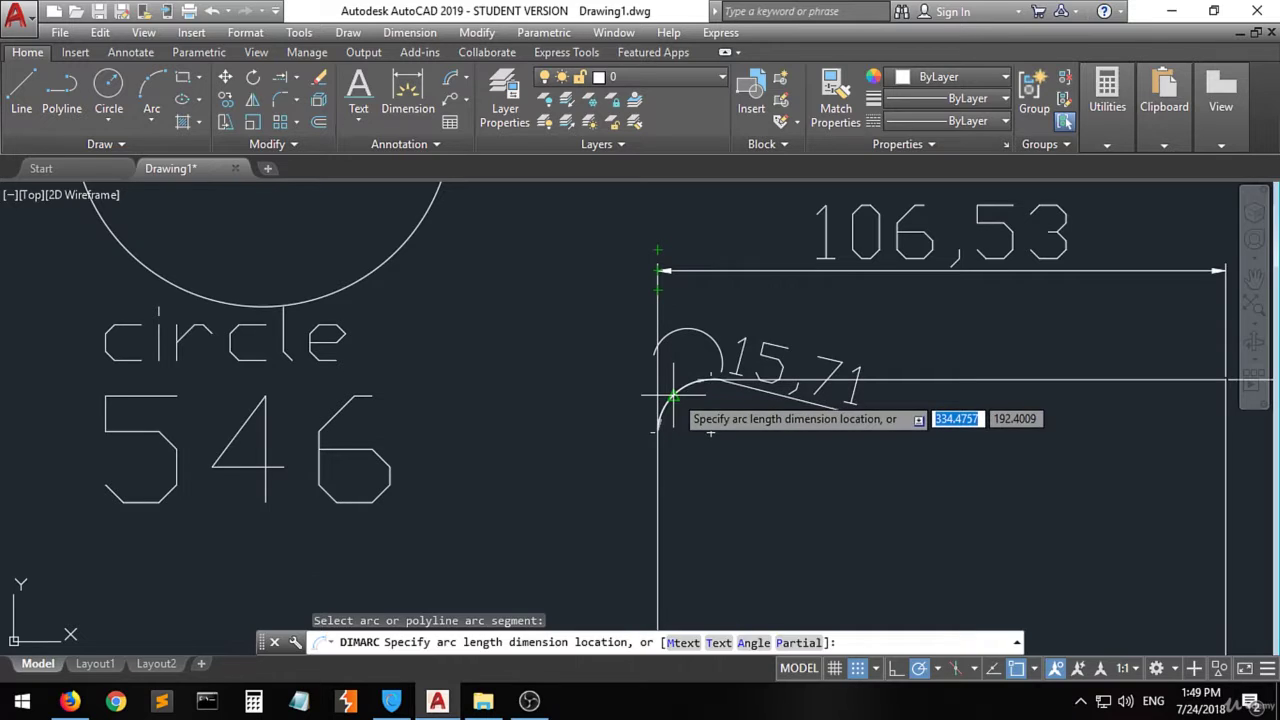
click(674, 396)
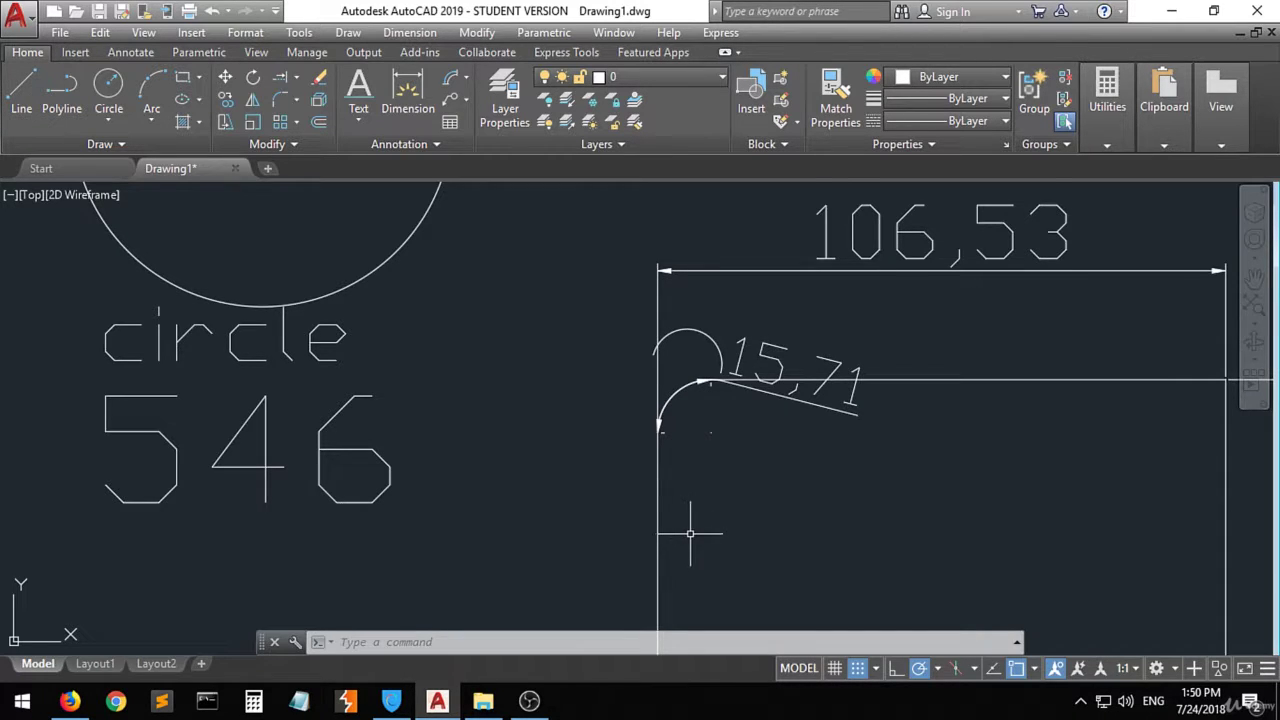
scroll(698, 408, up, 2)
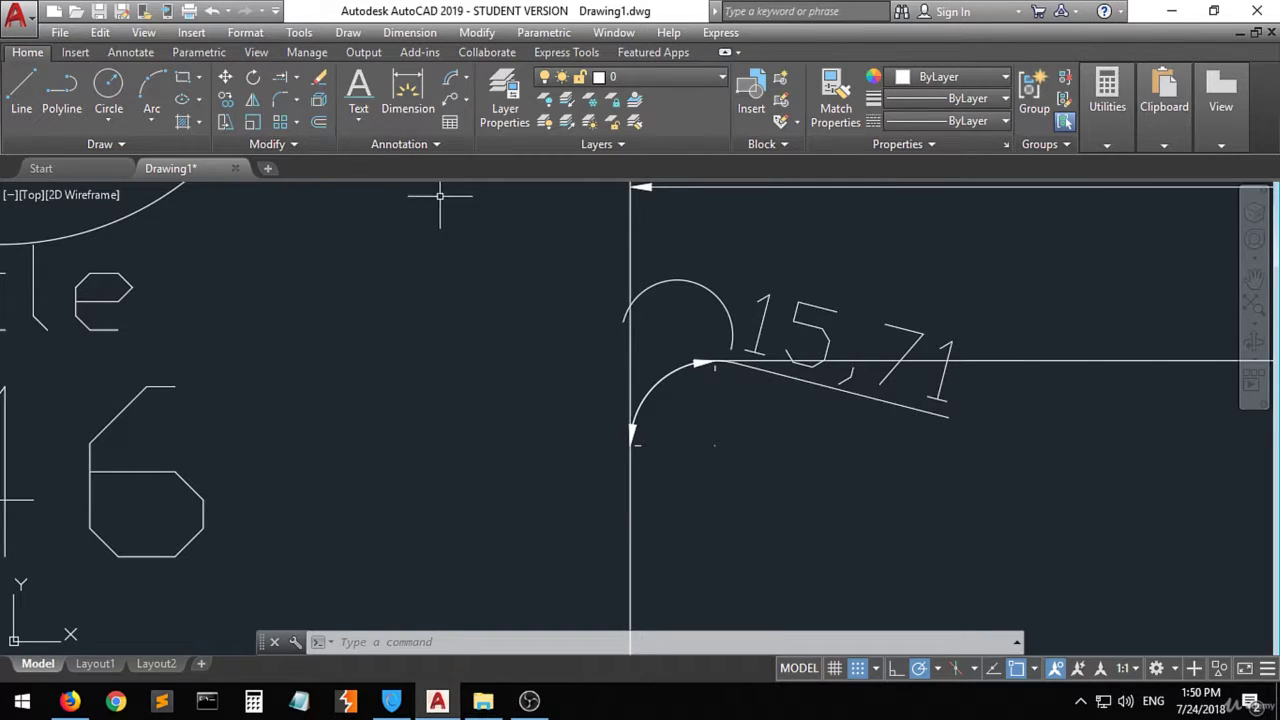
- Add a radius dimension to the circle, with its text placed outside to the right and slightly above the centre
scroll(365, 293, down, 4)
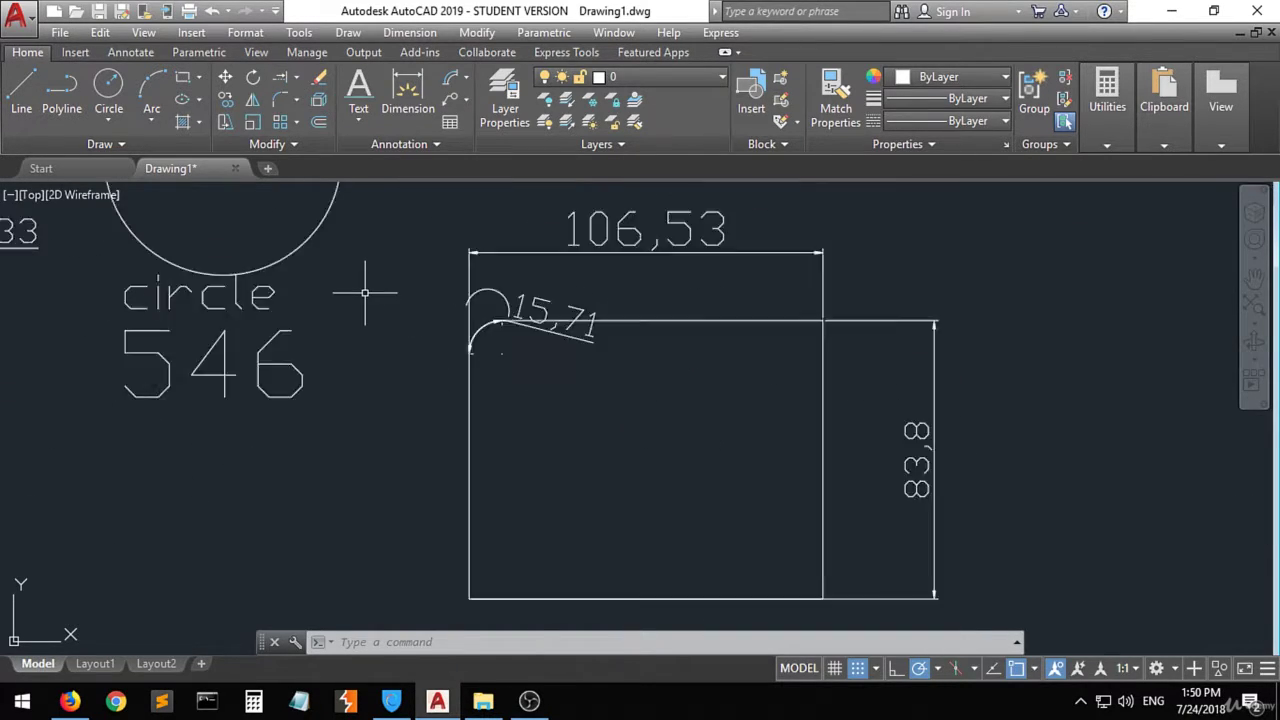
scroll(365, 293, down, 6)
scroll(410, 330, up, 2)
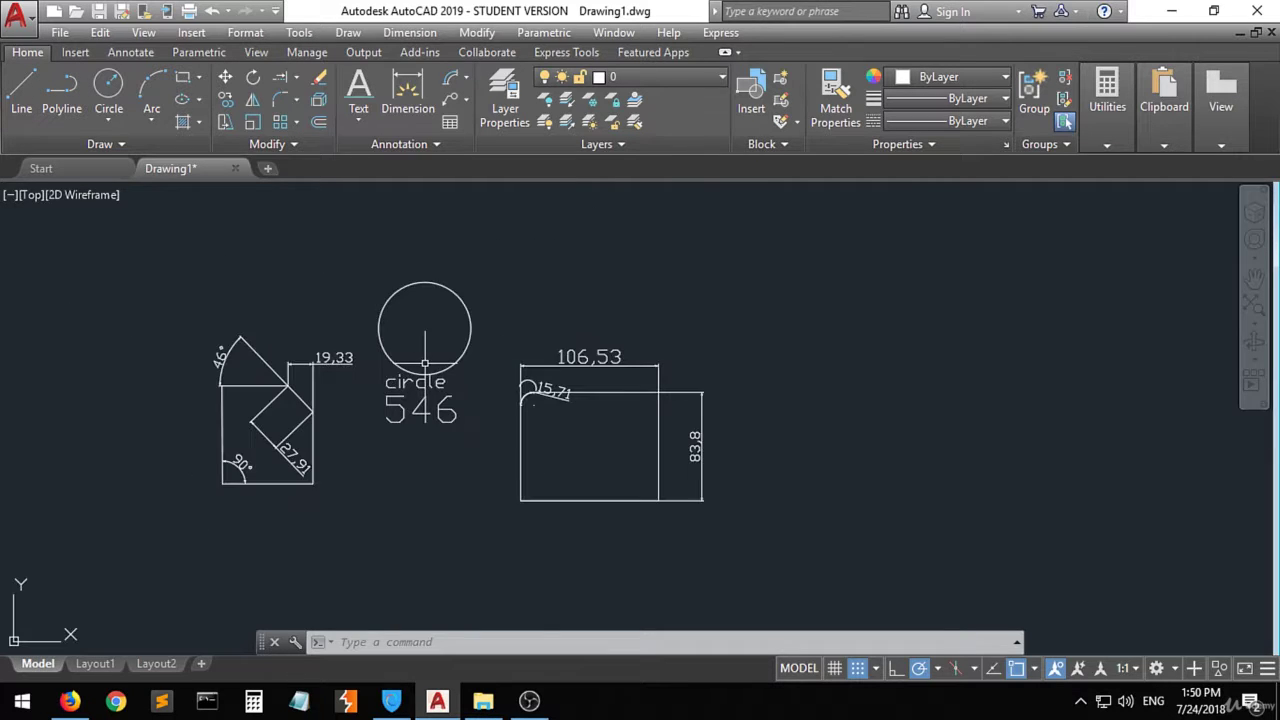
scroll(425, 365, up, 2)
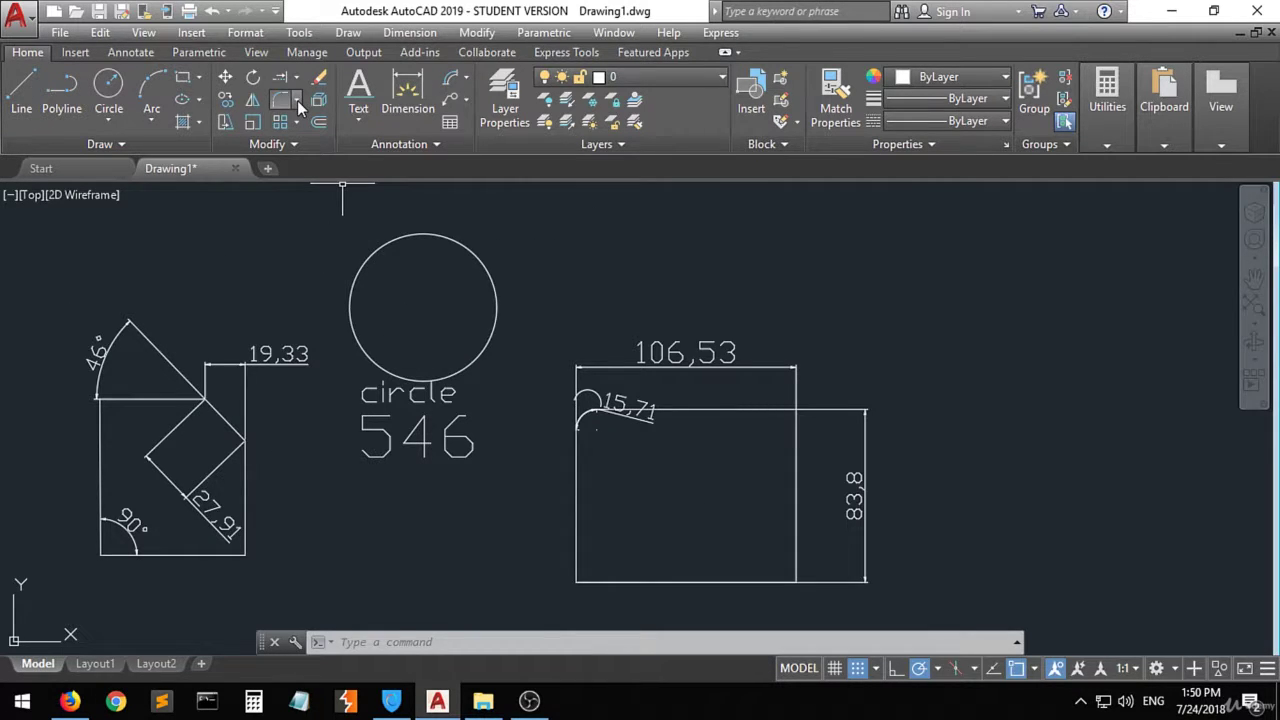
click(466, 80)
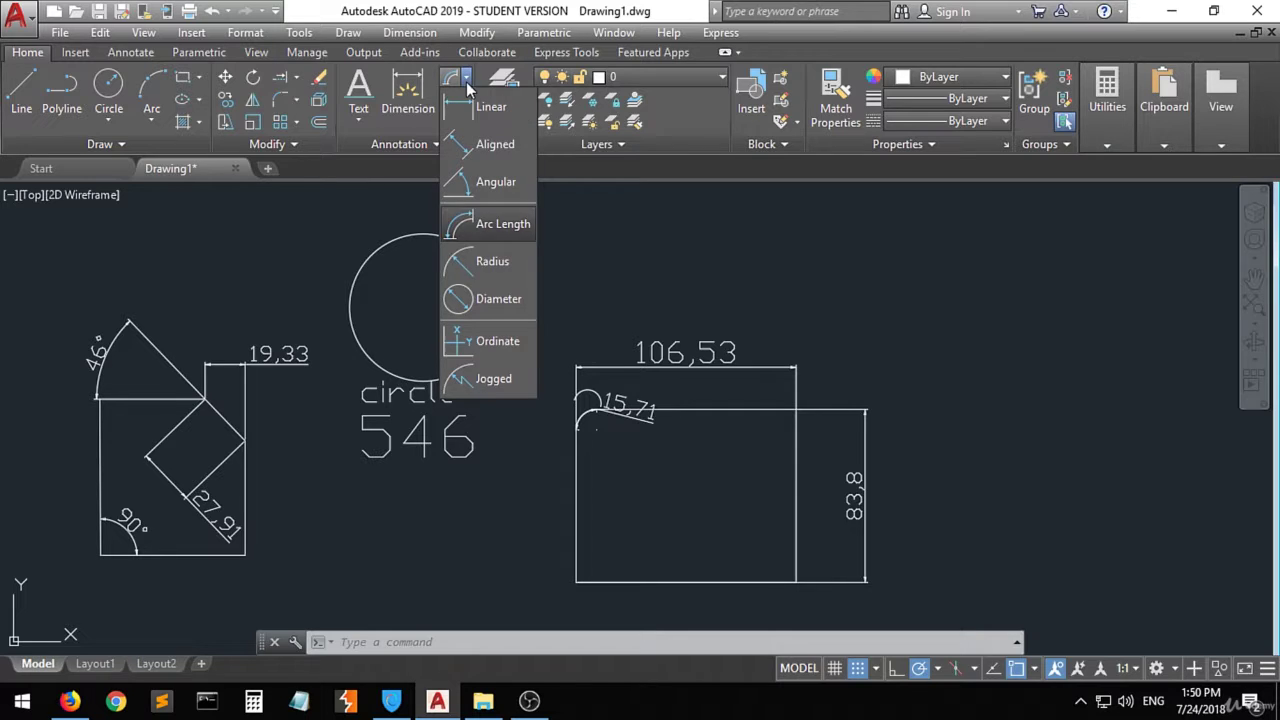
click(494, 265)
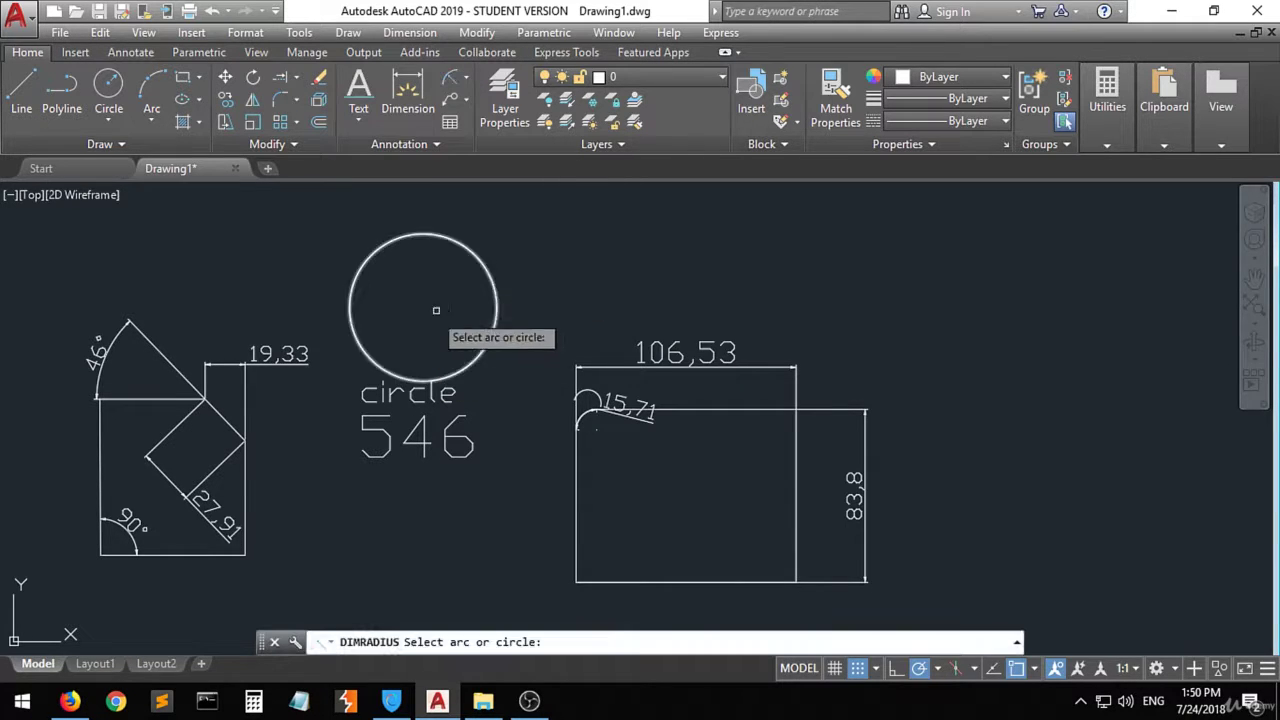
click(488, 333)
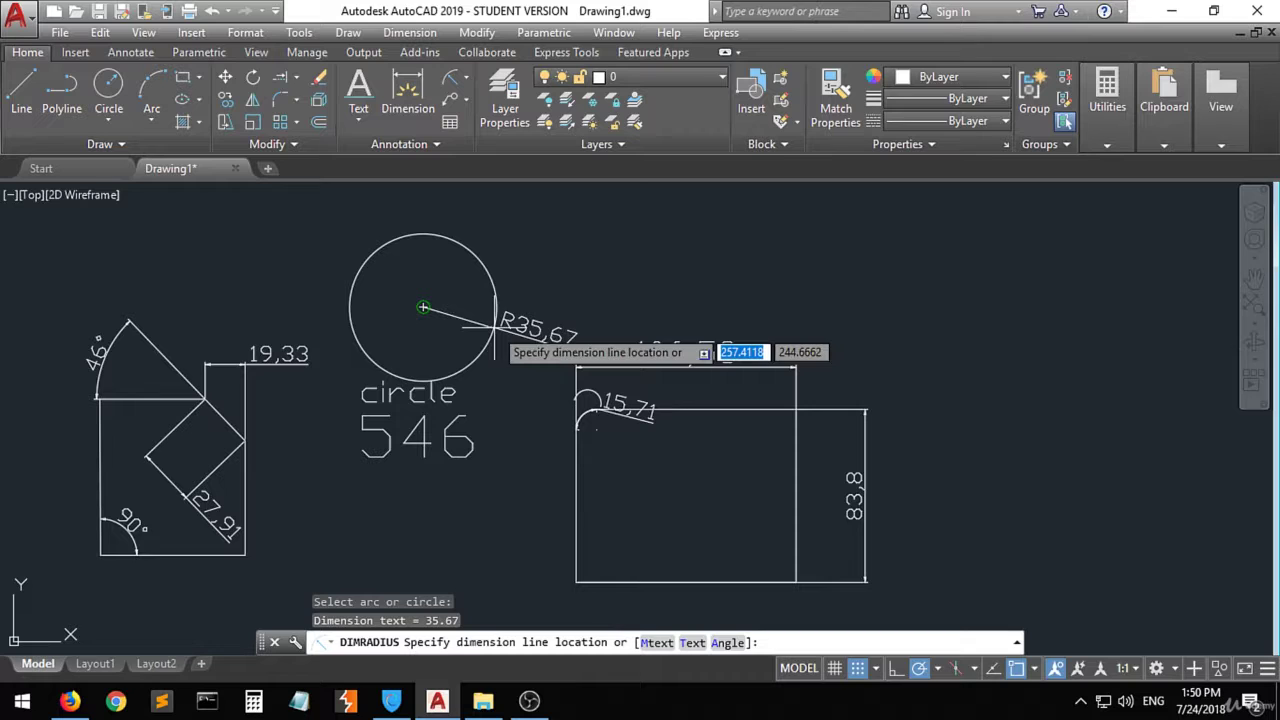
click(553, 288)
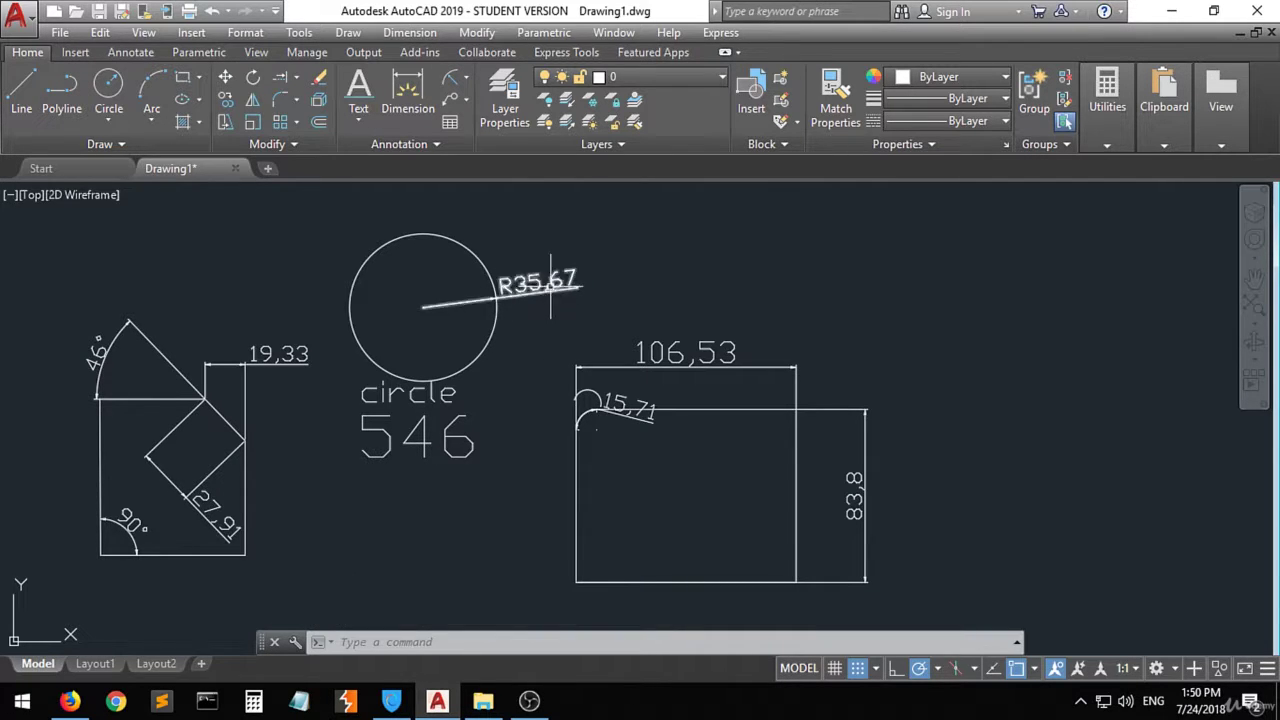
- Add a diameter dimension to the circle, with a horizontal dimension line running through its centre
click(467, 80)
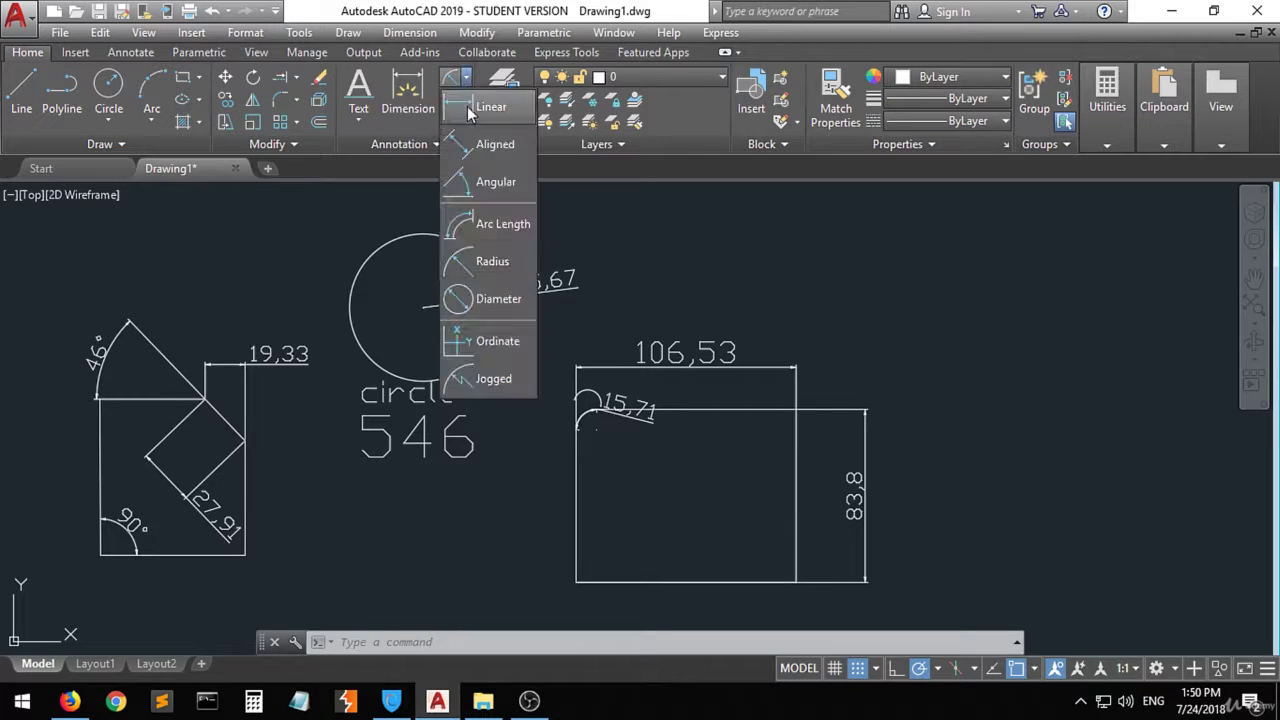
click(485, 289)
click(358, 342)
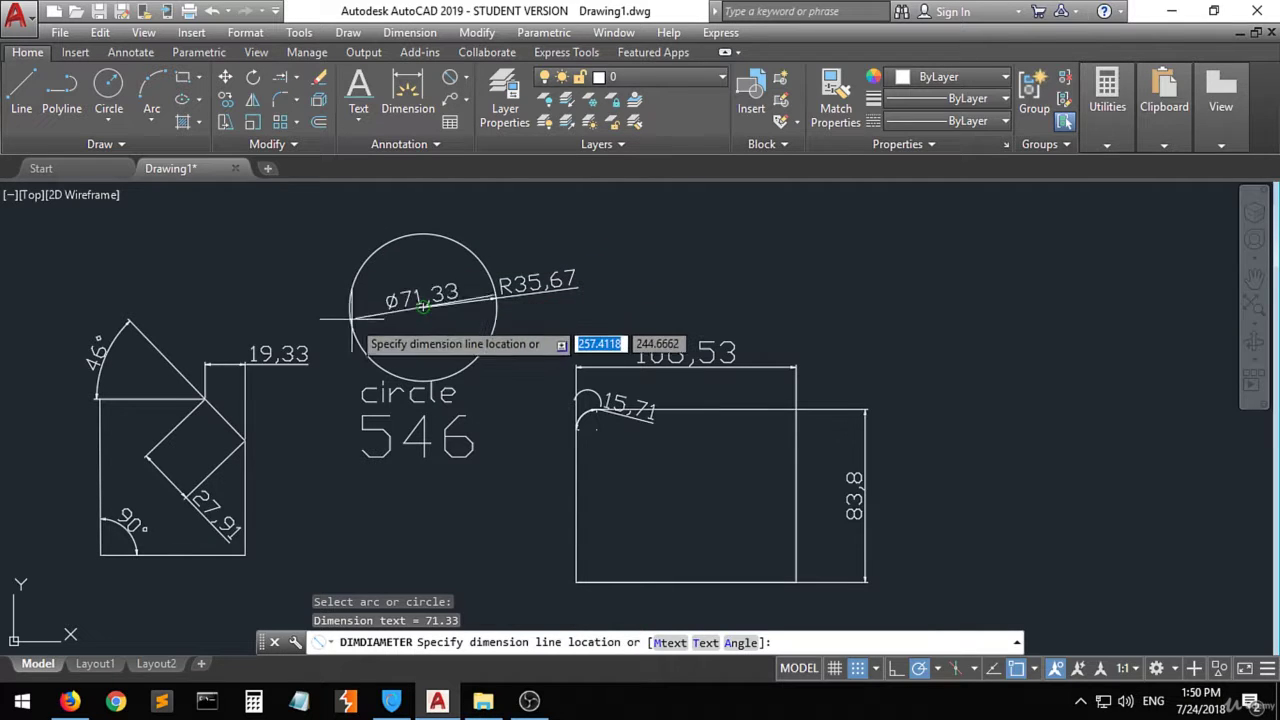
click(354, 330)
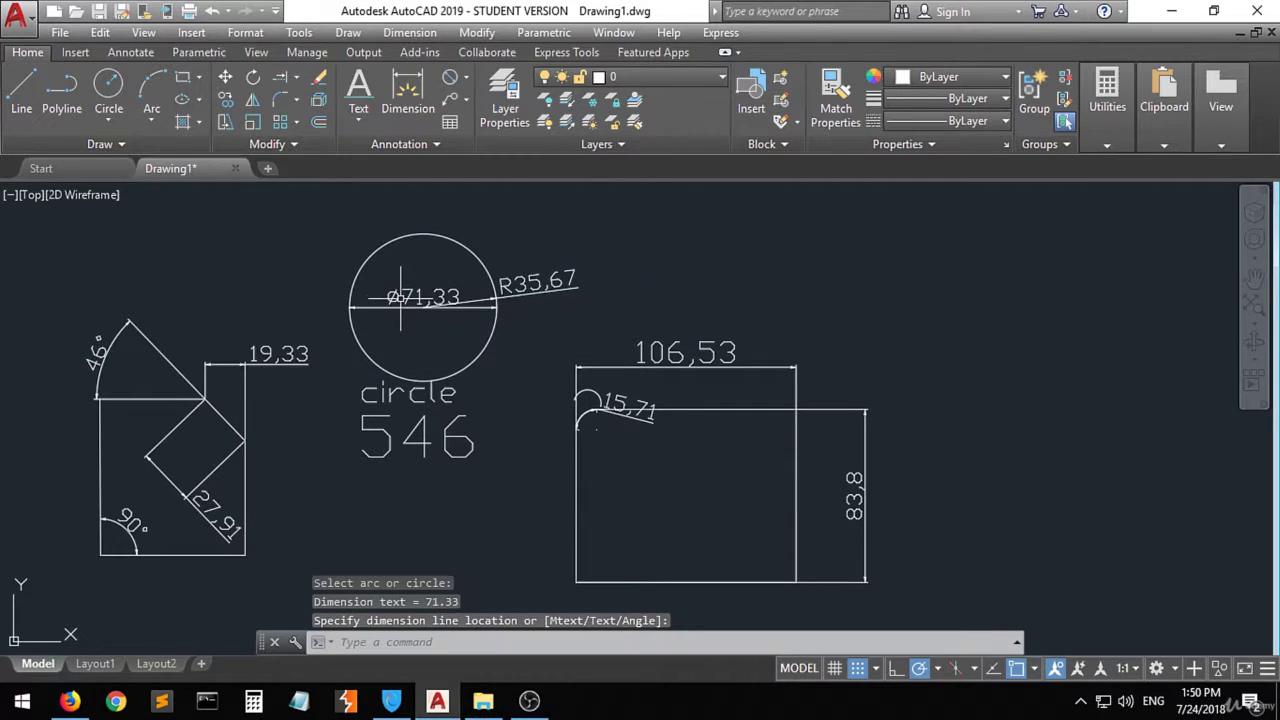
scroll(398, 285, up, 4)
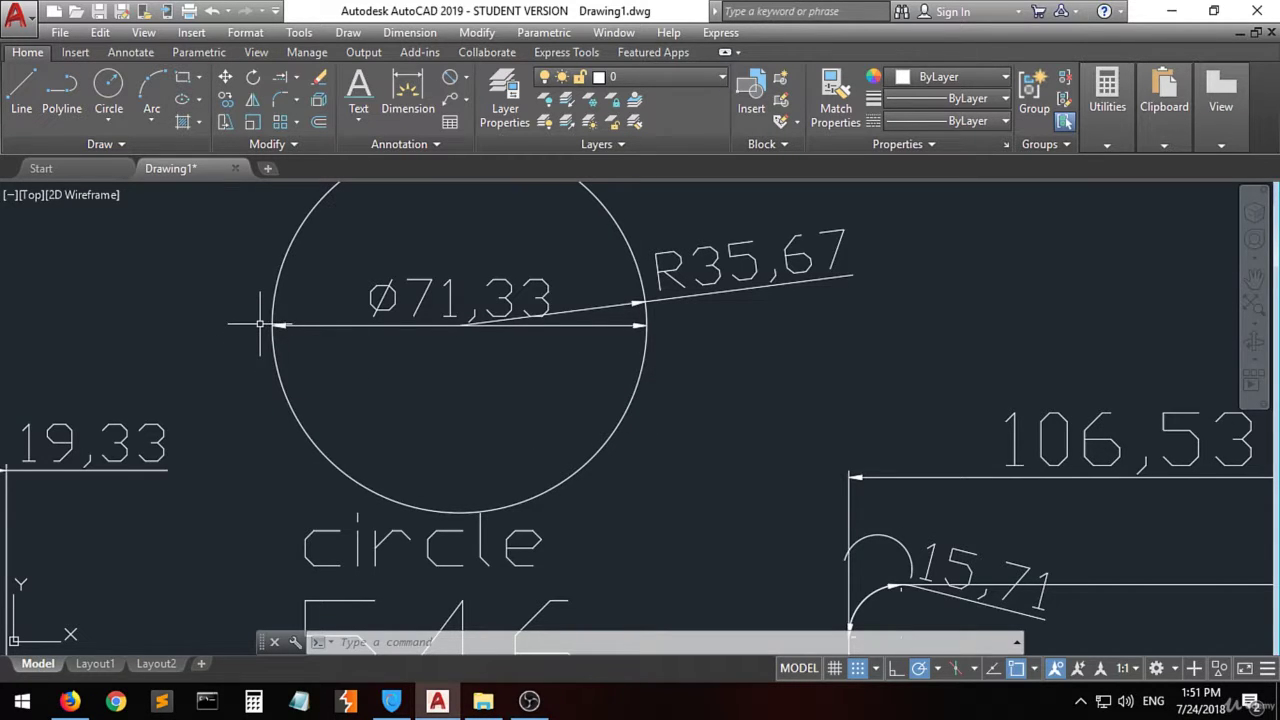
- Add a Y ordinate dimension at the rectangle's bottom-left corner, with the leader ending inside the rectangle
scroll(372, 345, down, 4)
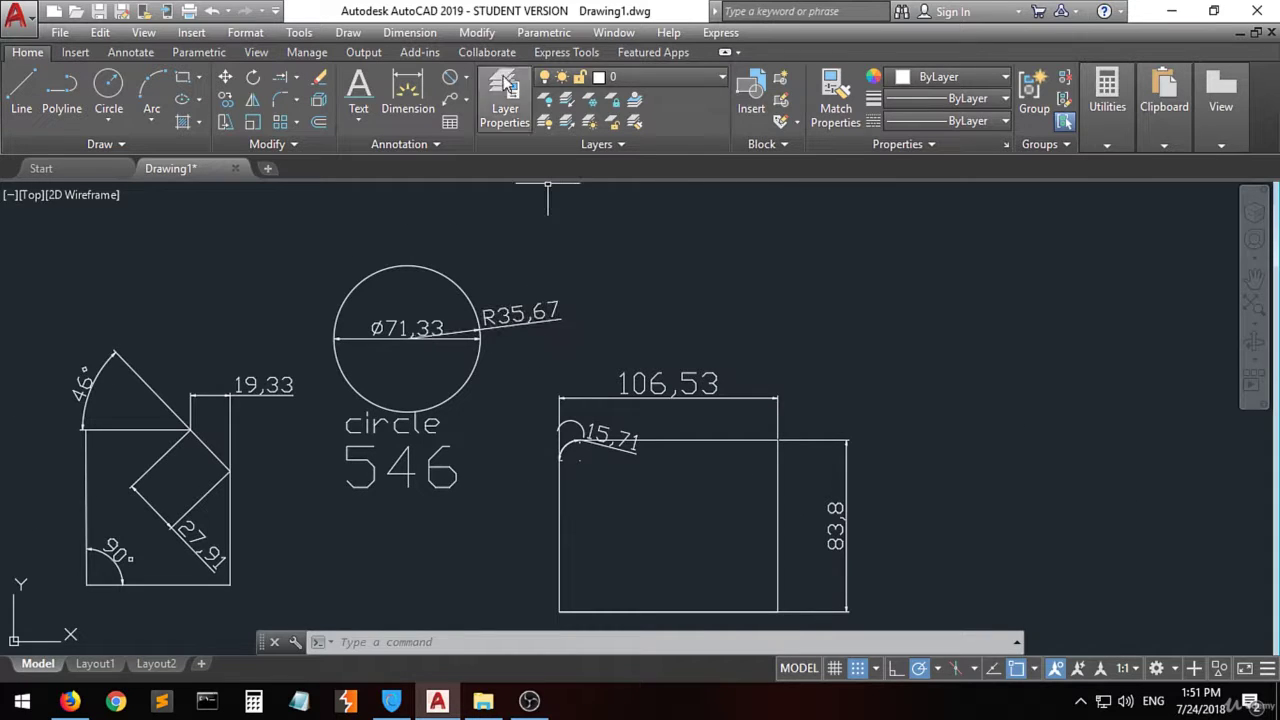
click(465, 78)
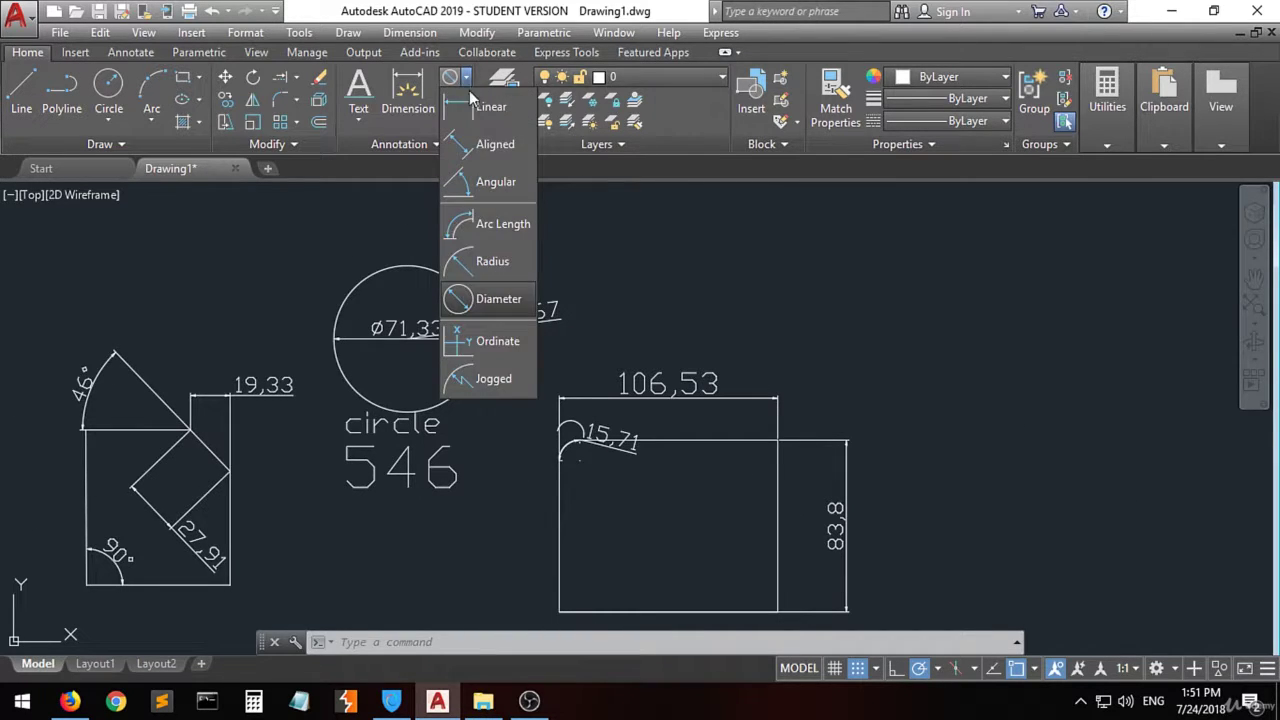
click(509, 350)
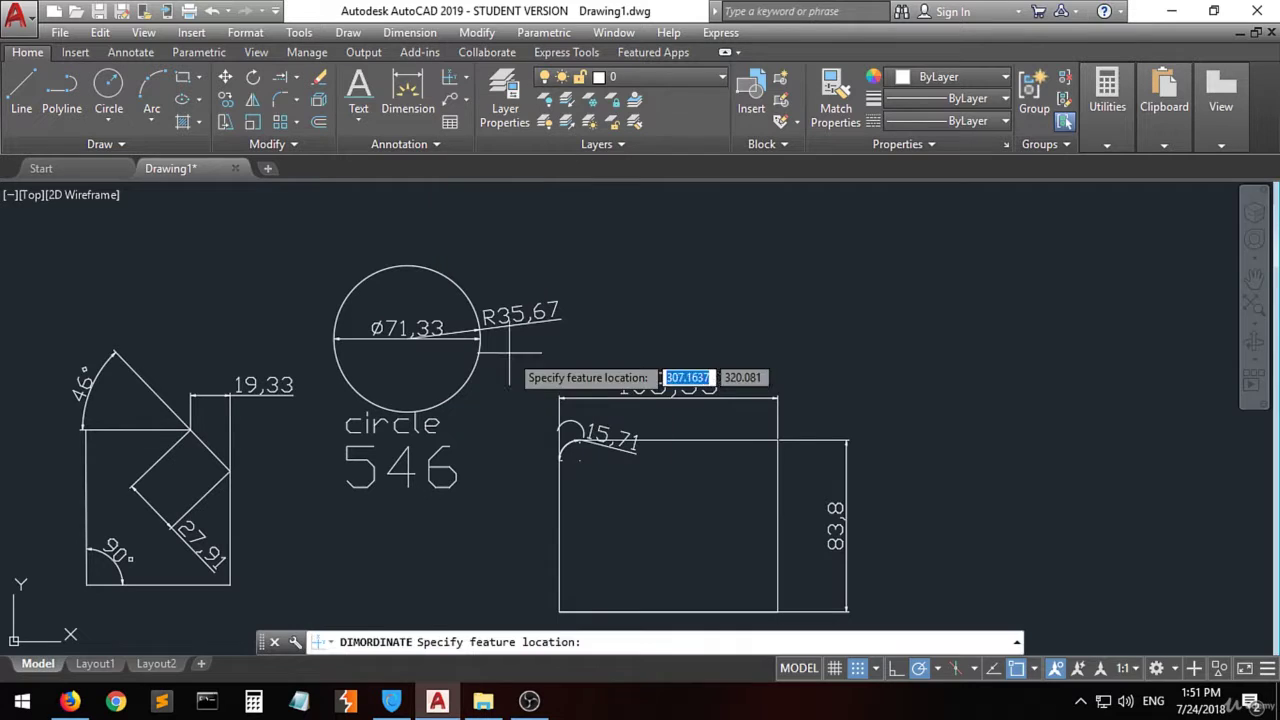
scroll(688, 514, down, 4)
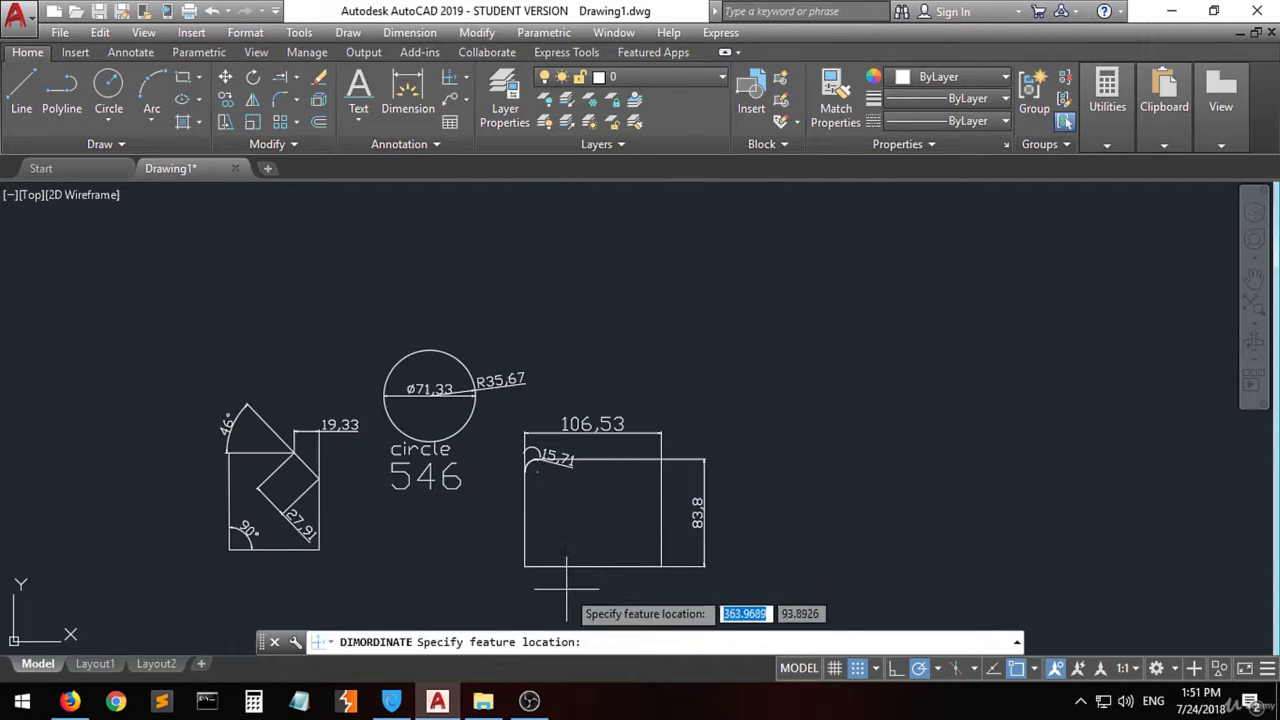
scroll(548, 590, up, 6)
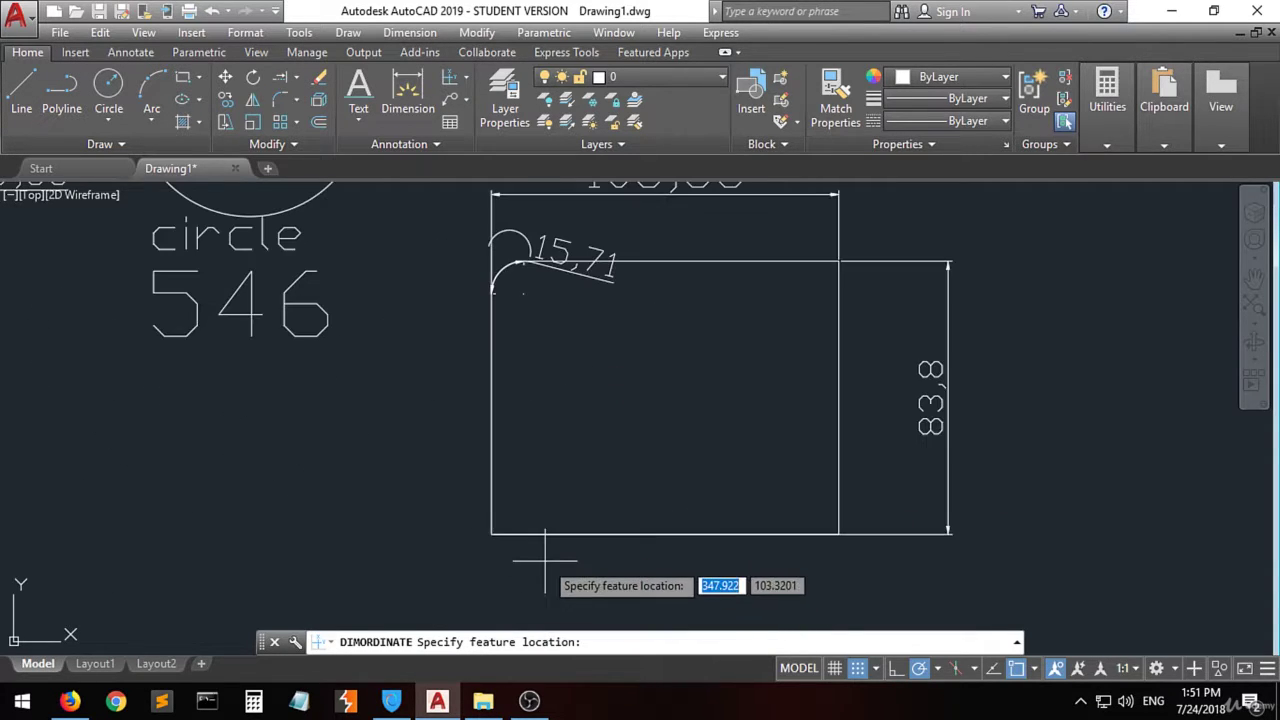
click(491, 533)
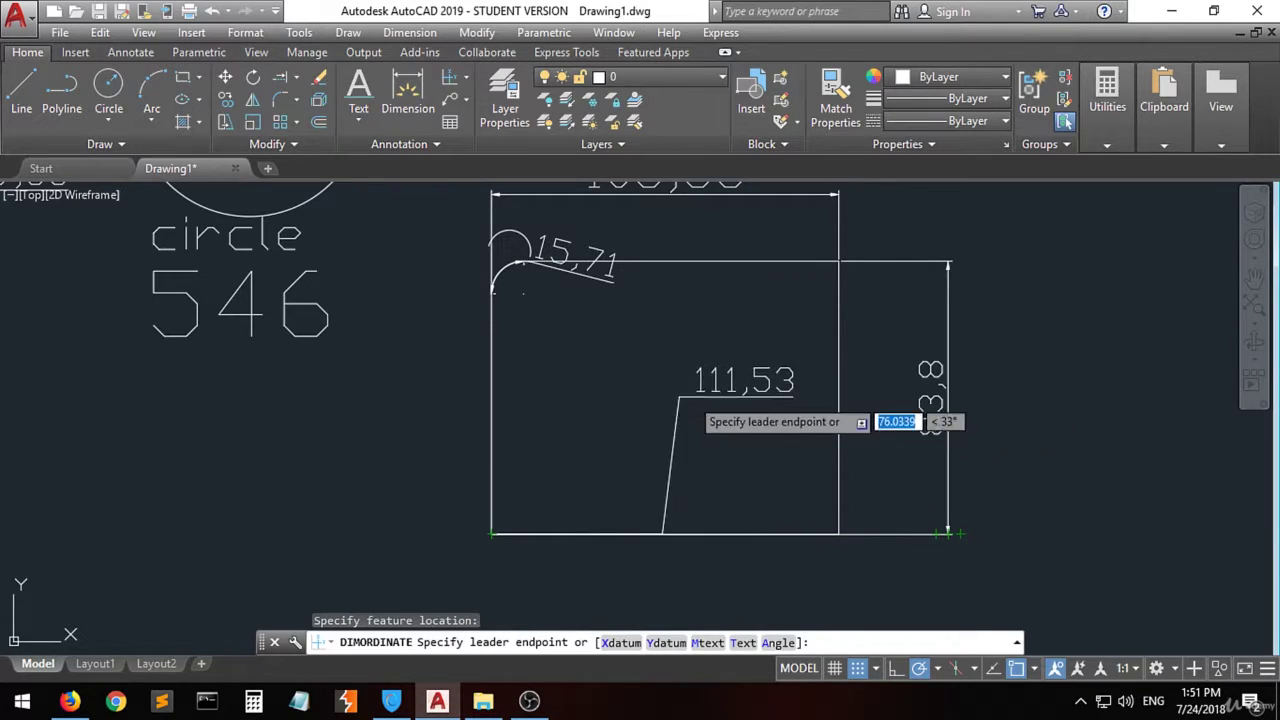
click(632, 392)
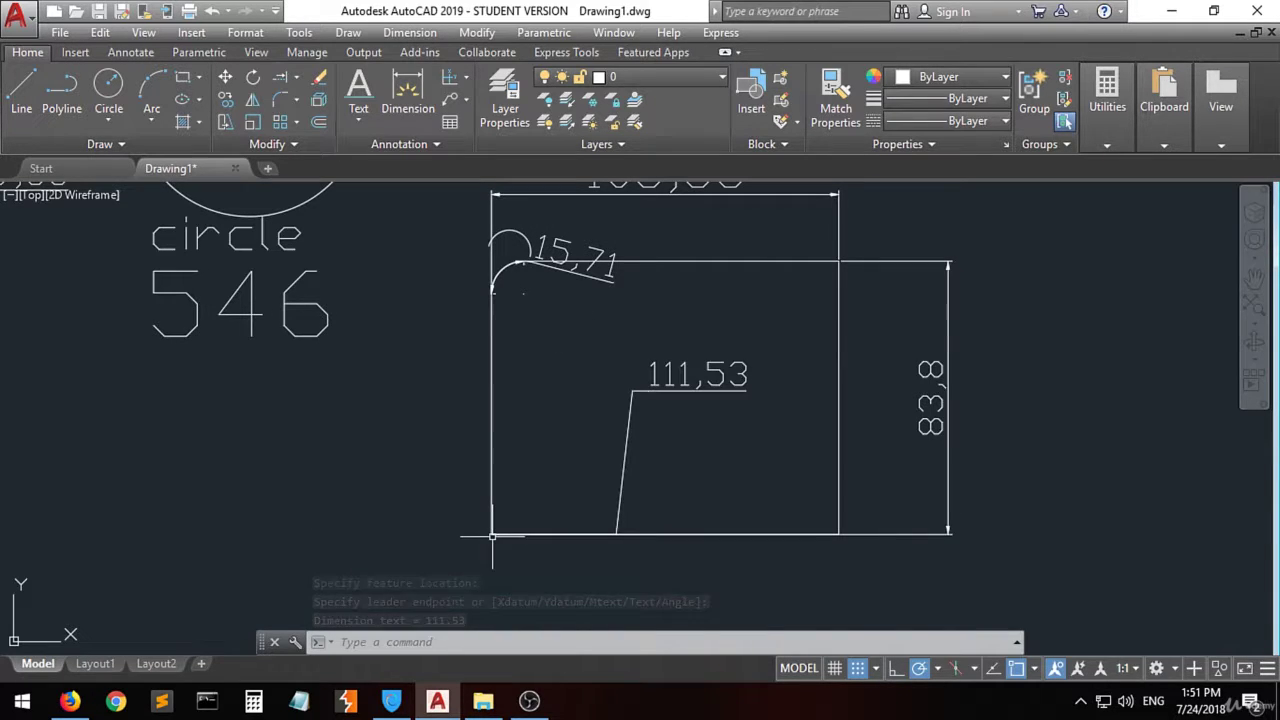
- Add a Y ordinate dimension at the chamfered shape's bottom-right corner, with the leader ending below and right of it
click(466, 78)
click(497, 341)
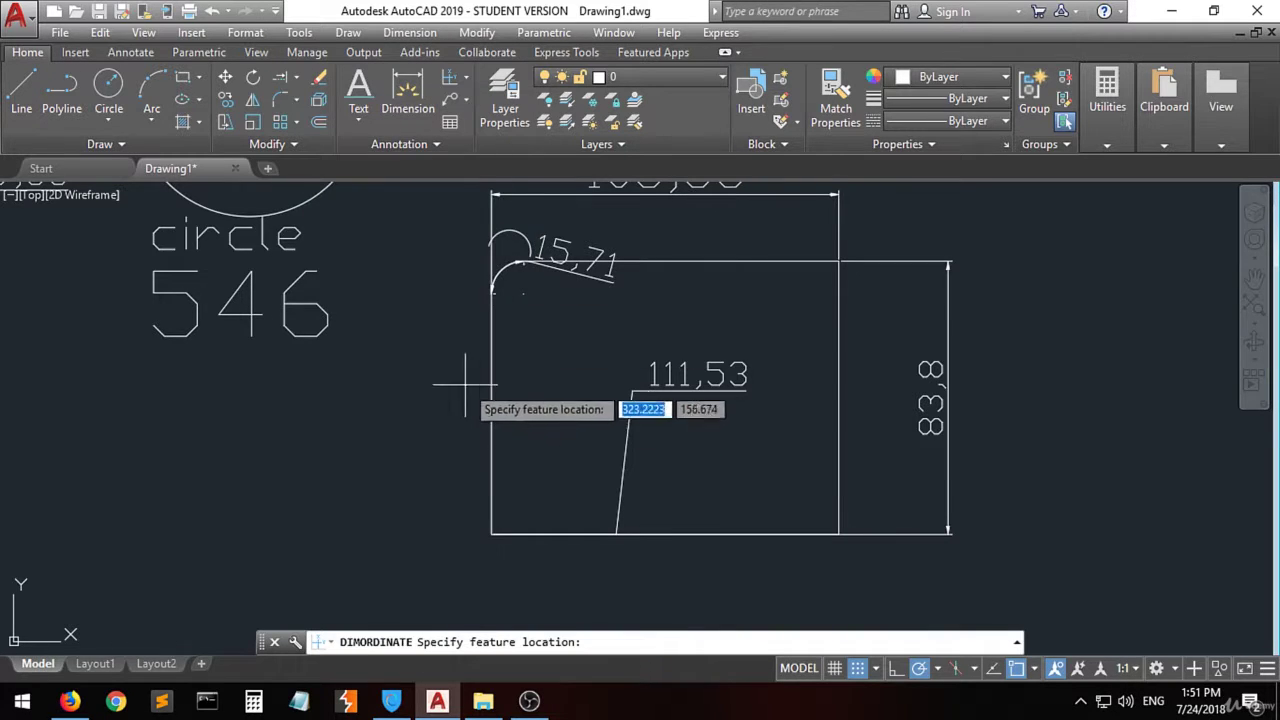
scroll(457, 371, down, 4)
scroll(327, 398, up, 3)
click(314, 388)
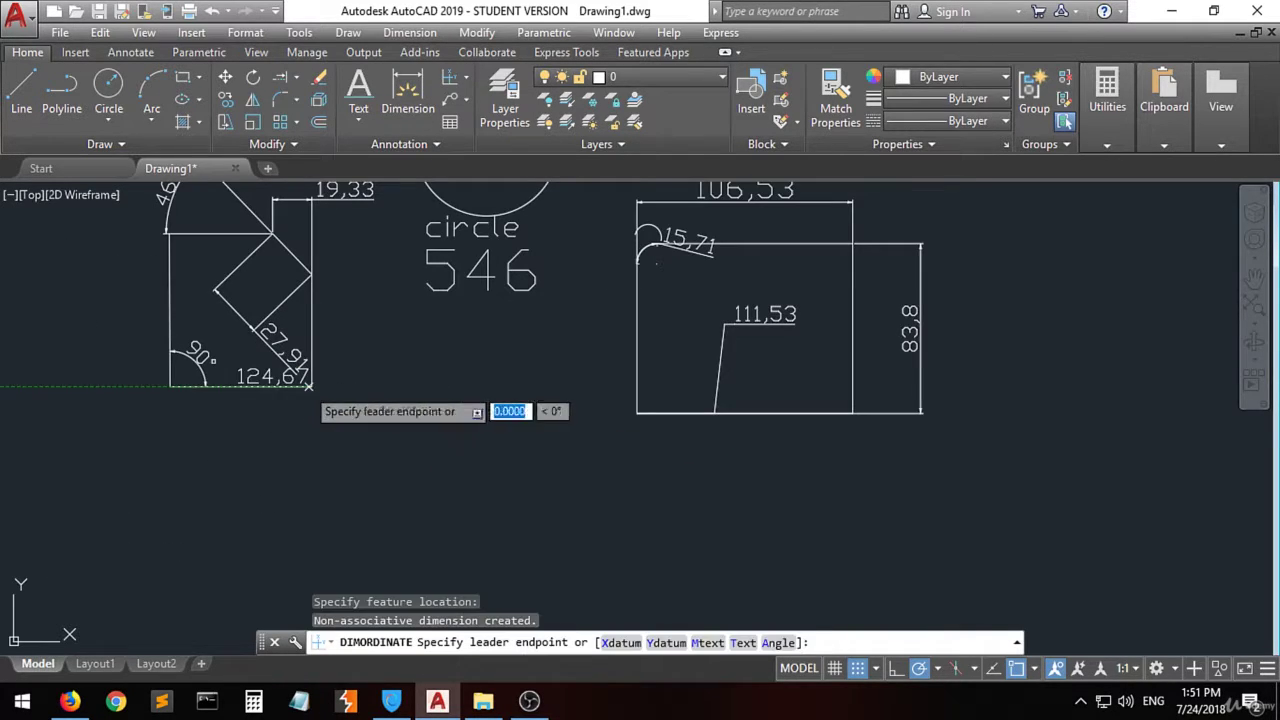
click(375, 430)
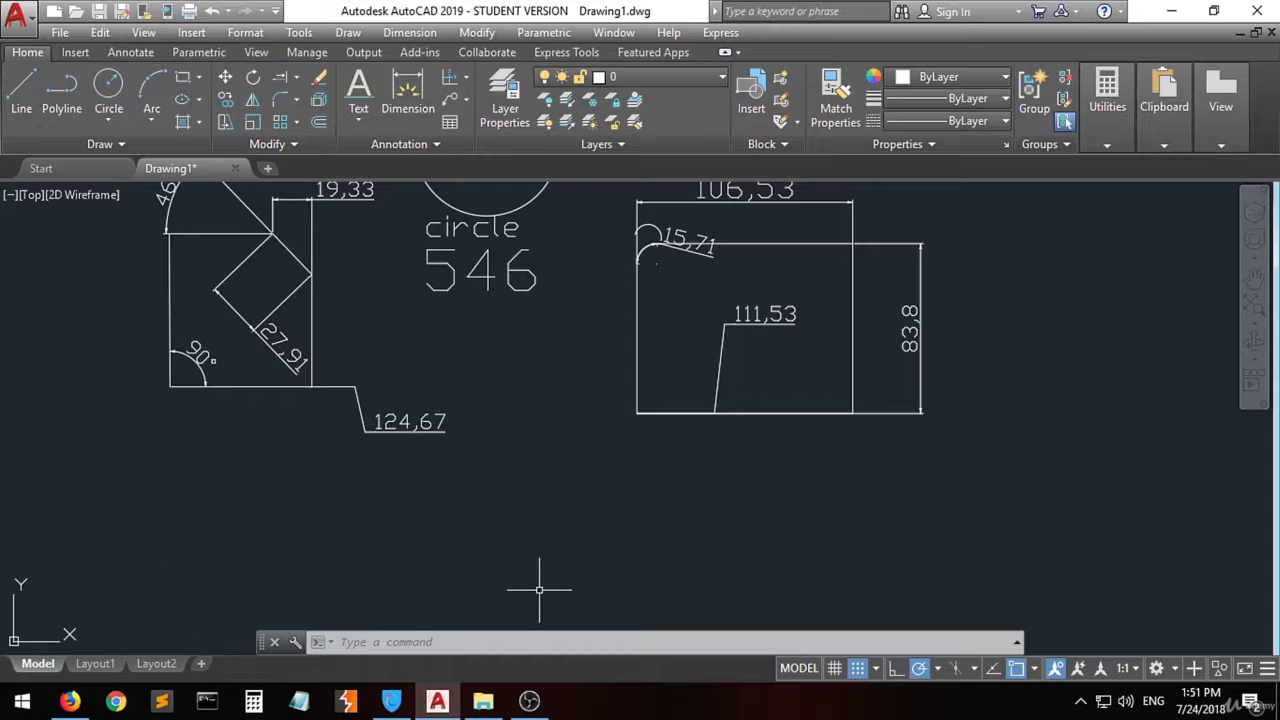
- Add a jogged radius dimension to the circle, using its centre as the centre override and placing the line and jog toward the lower left
click(467, 80)
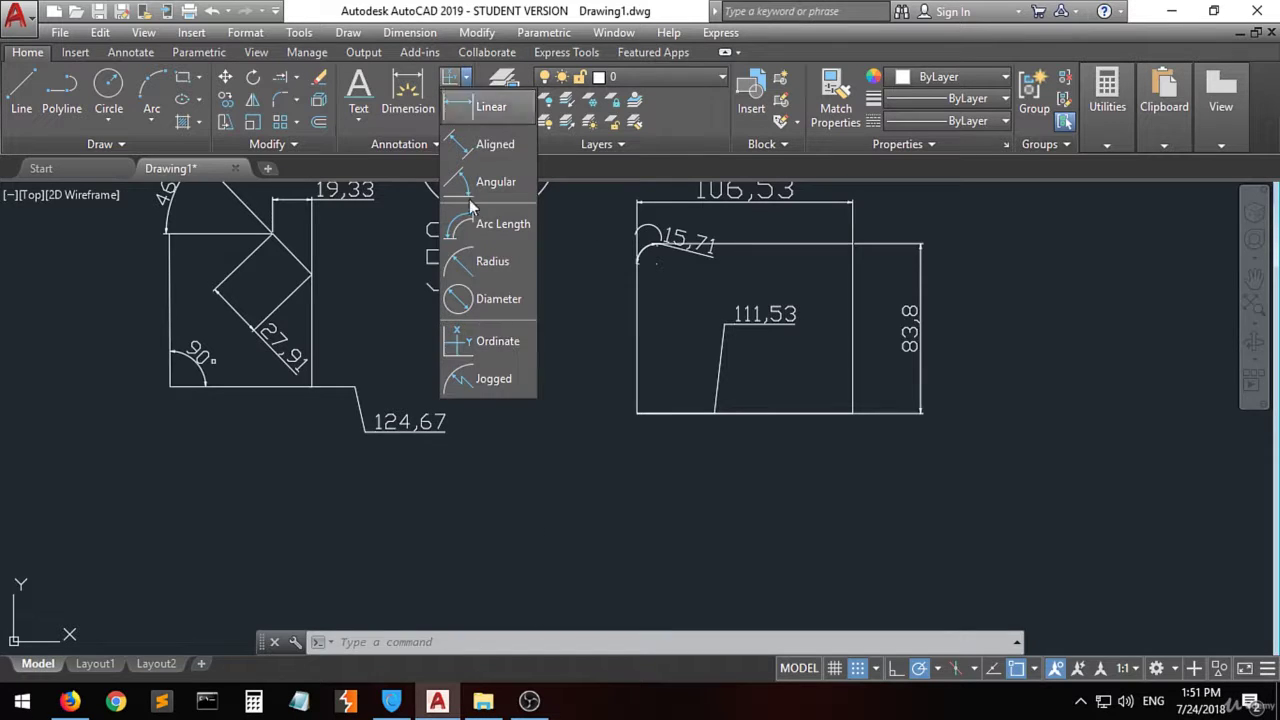
click(494, 383)
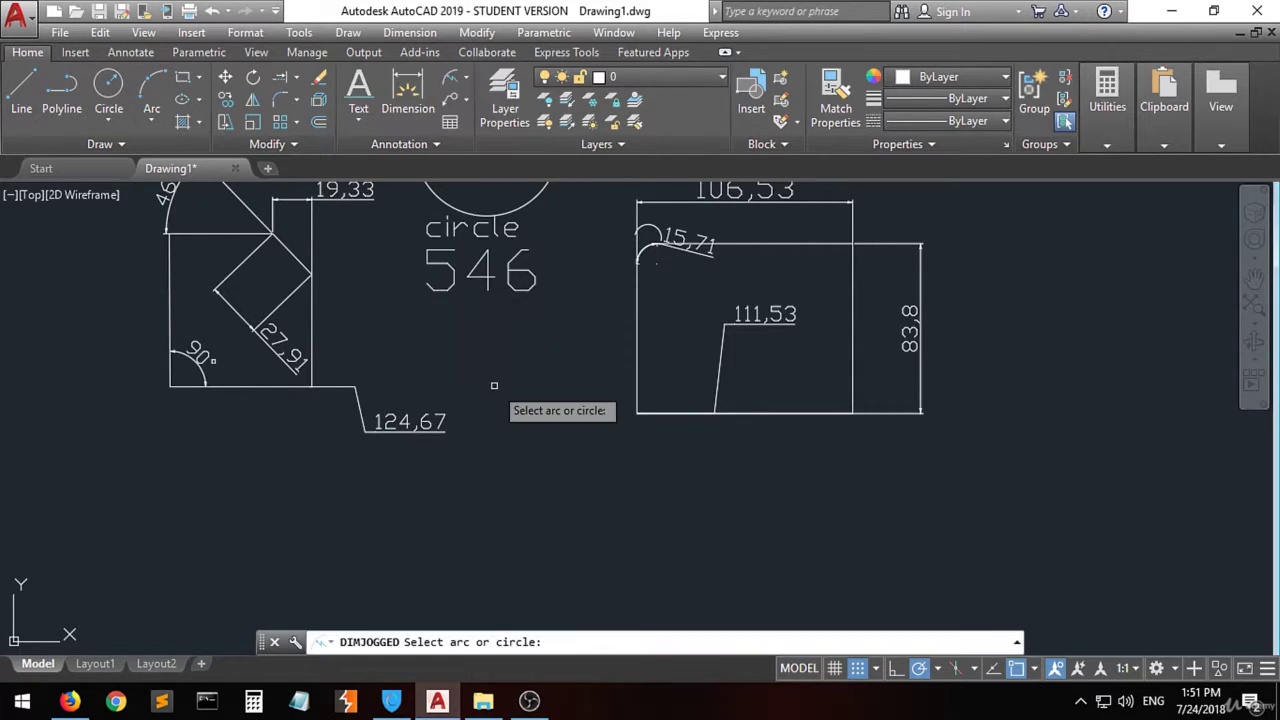
scroll(430, 495, down, 2)
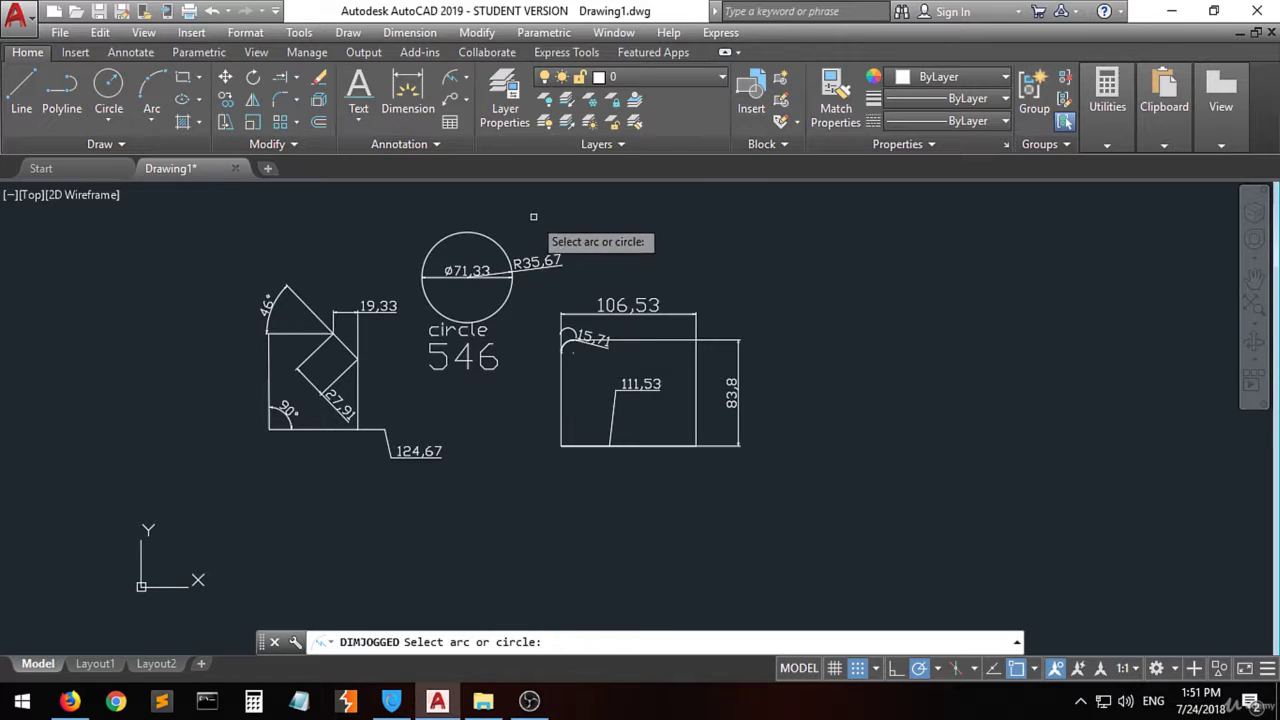
scroll(533, 239, up, 2)
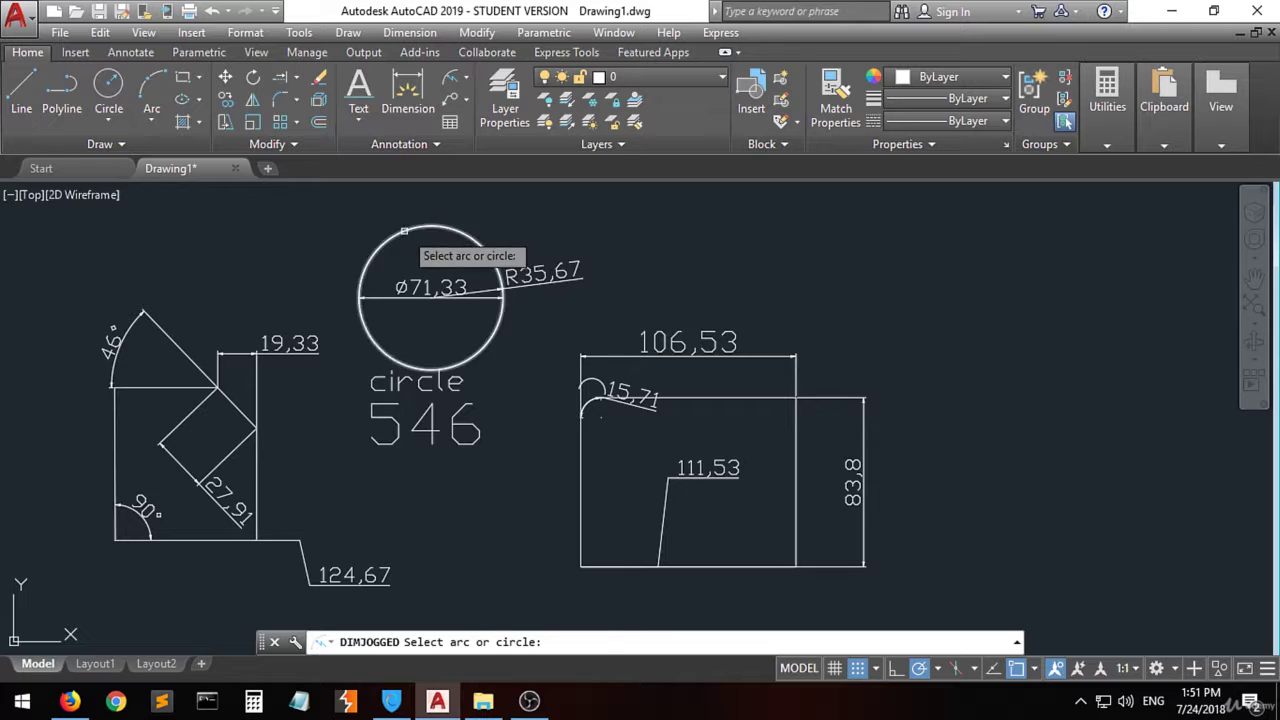
click(462, 230)
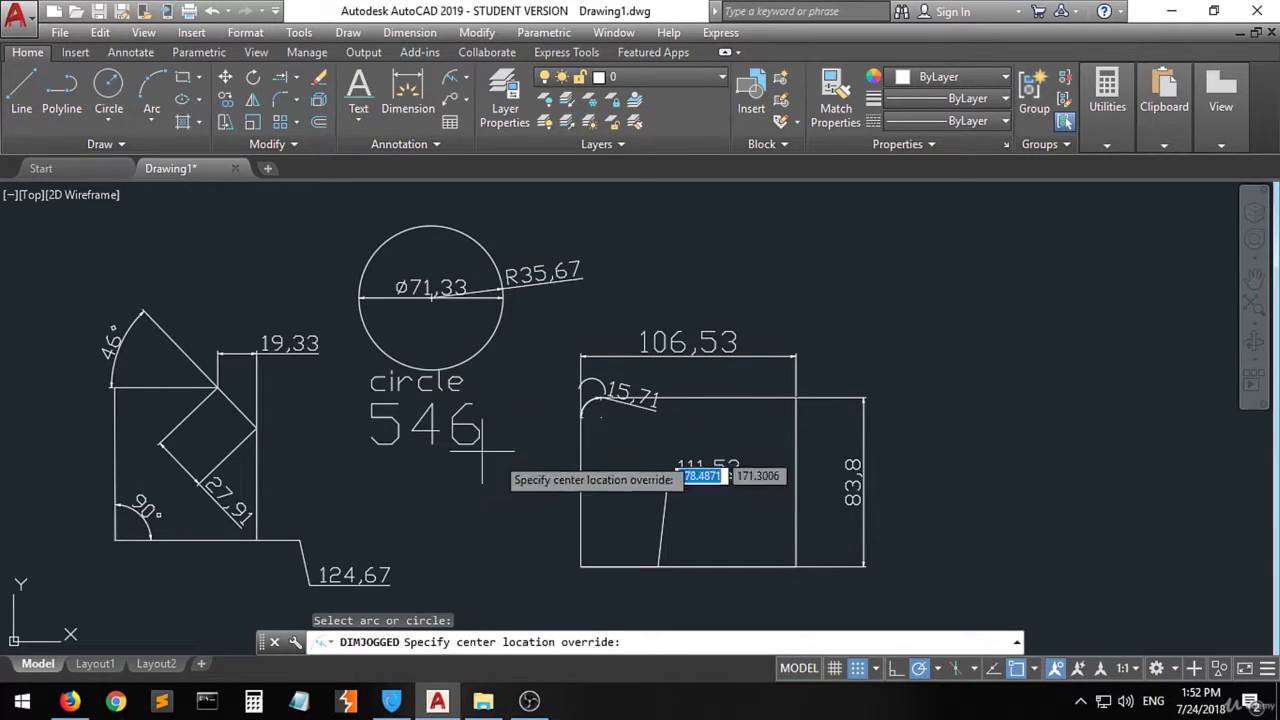
click(433, 296)
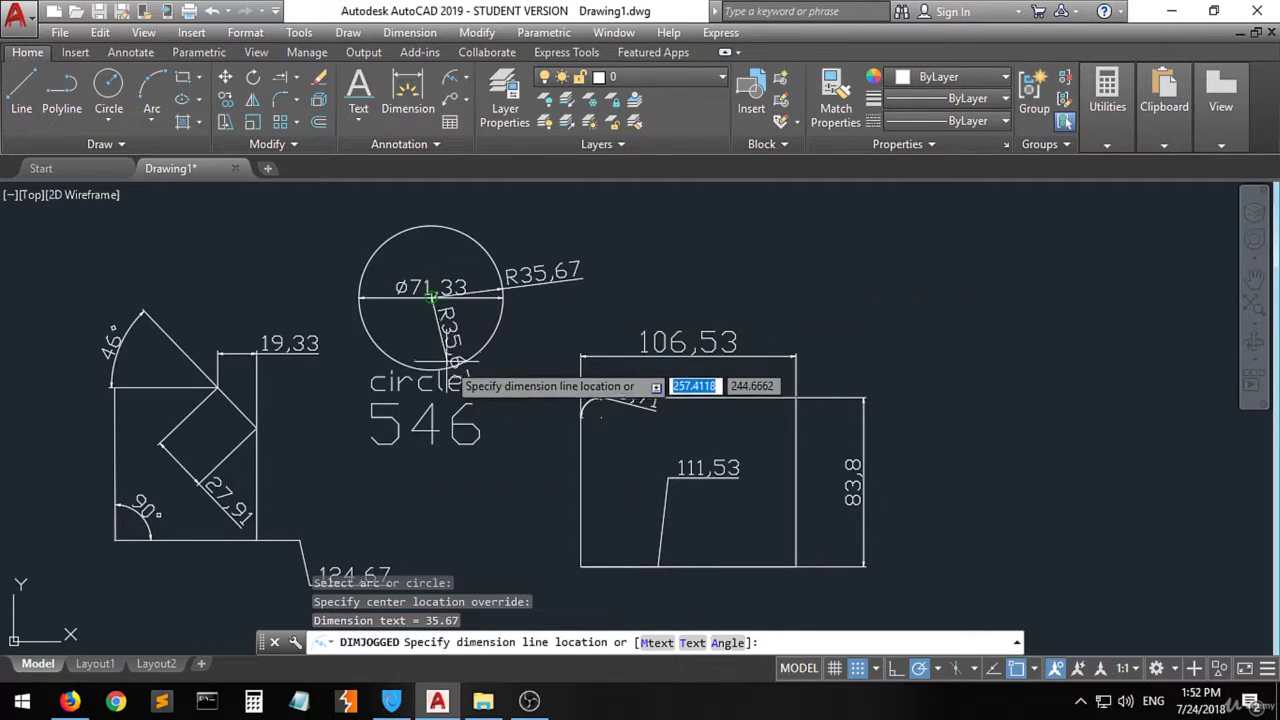
click(358, 364)
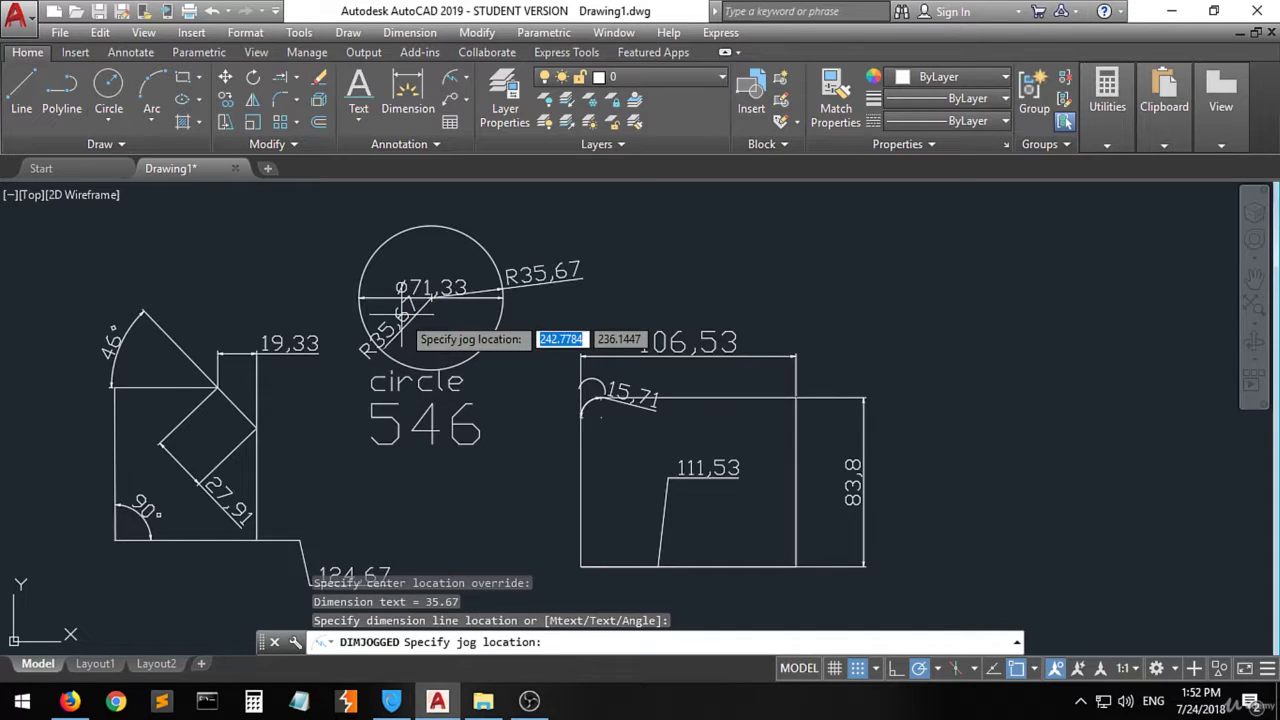
click(392, 330)
scroll(392, 330, up, 2)
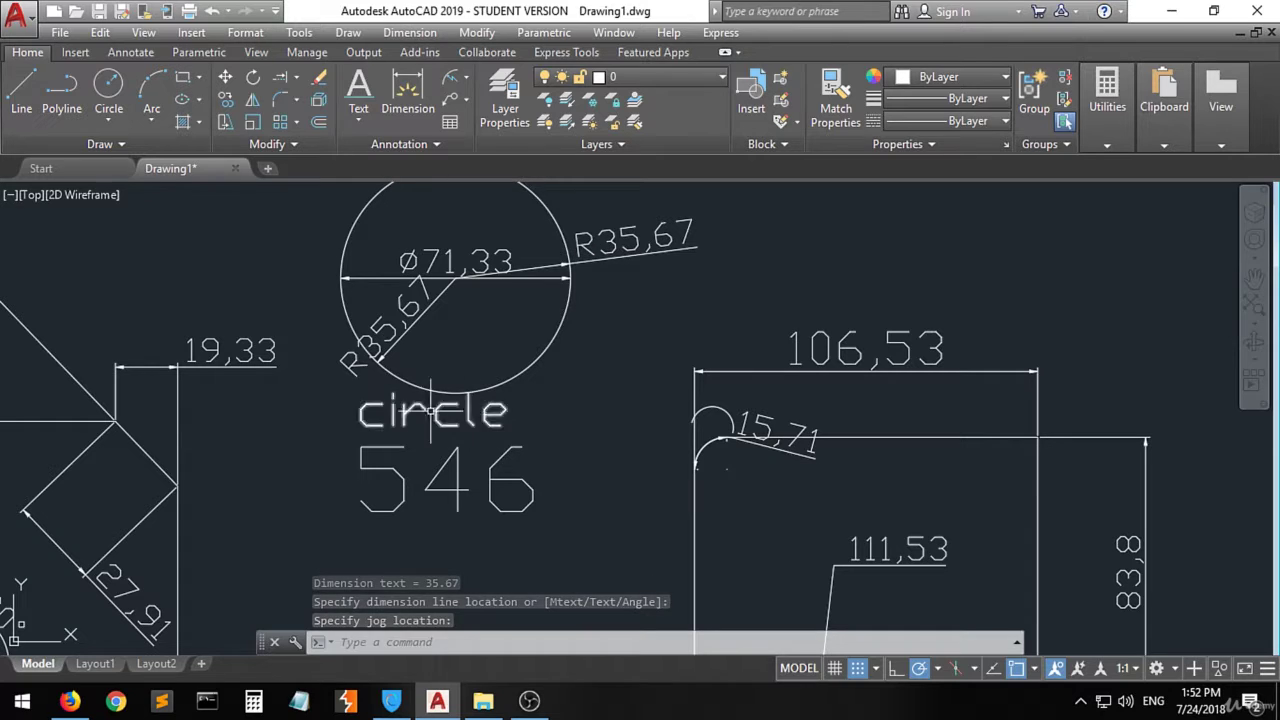
key(Escape)
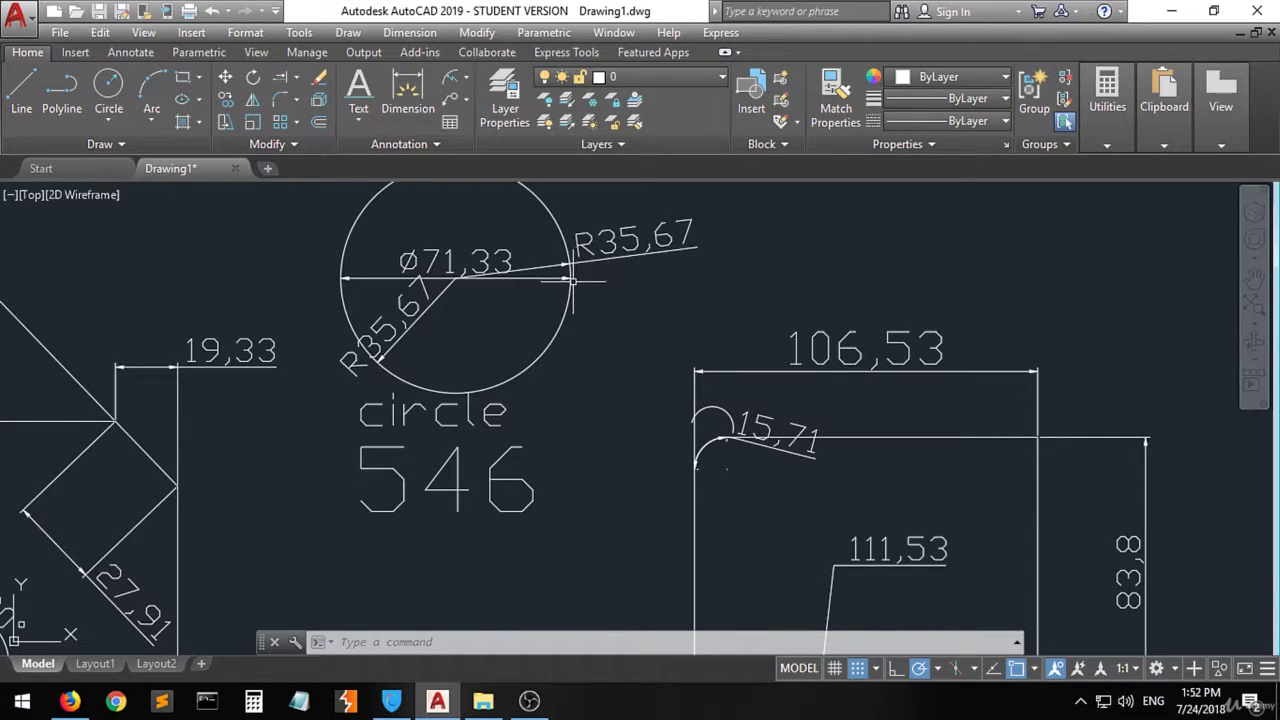
- Start inserting an empty table in the Standard style with 5 columns and 4 data rows
scroll(571, 360, down, 3)
scroll(573, 343, up, 3)
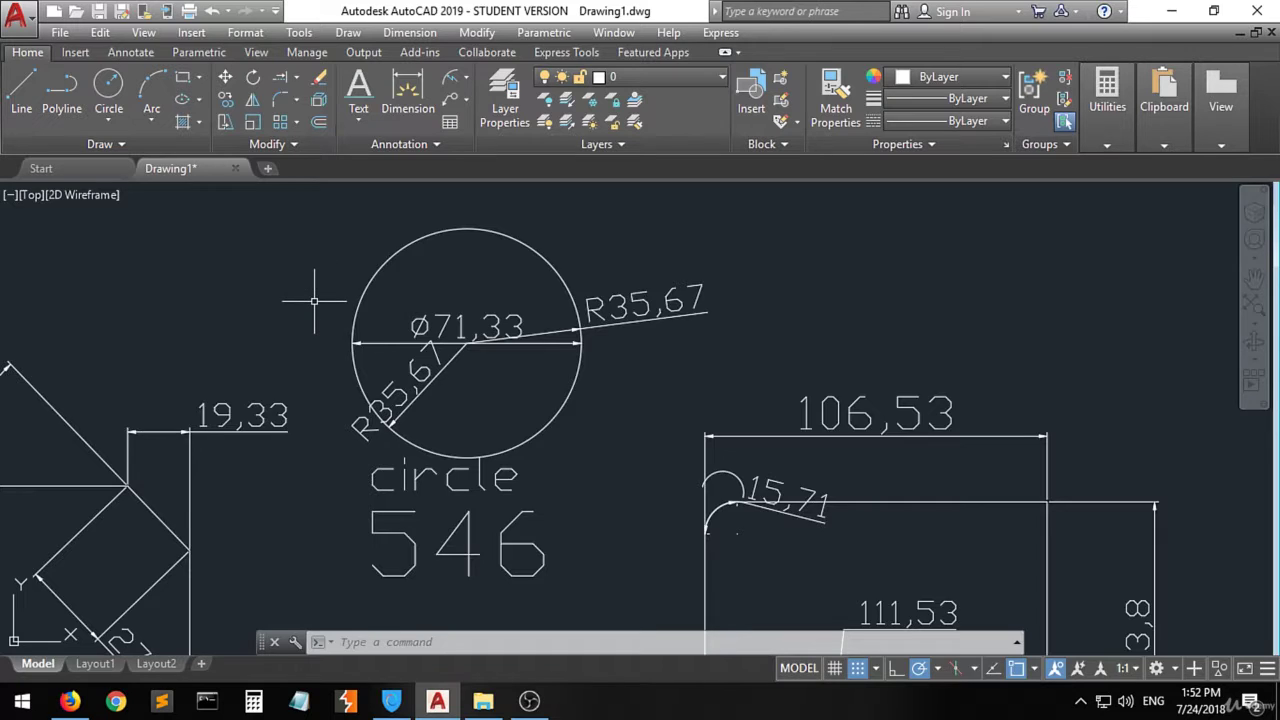
scroll(314, 300, down, 2)
scroll(528, 477, down, 2)
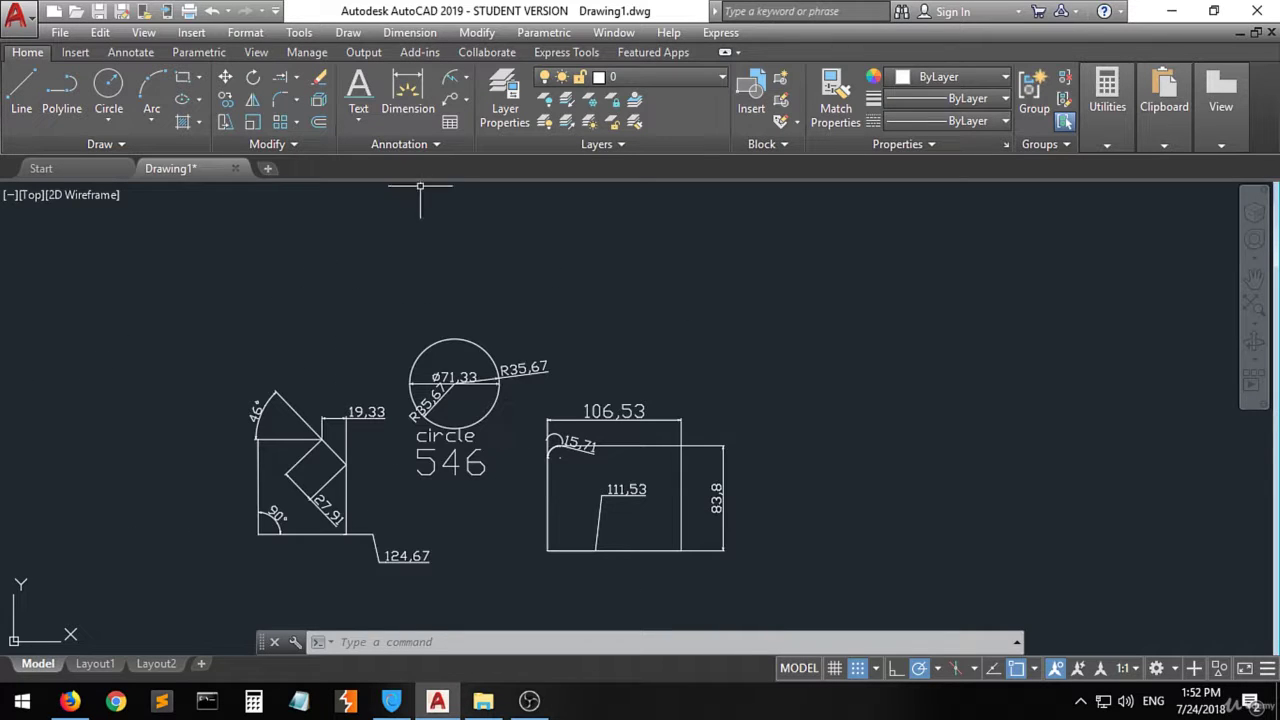
click(450, 124)
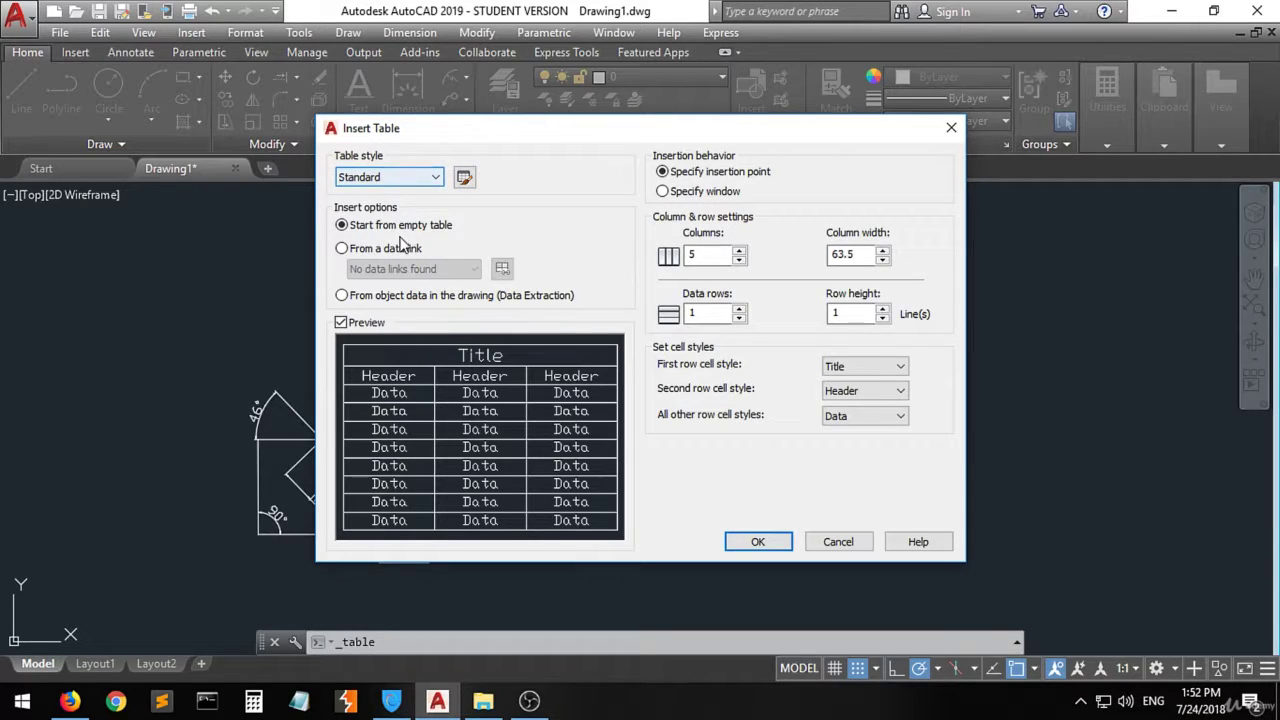
click(706, 257)
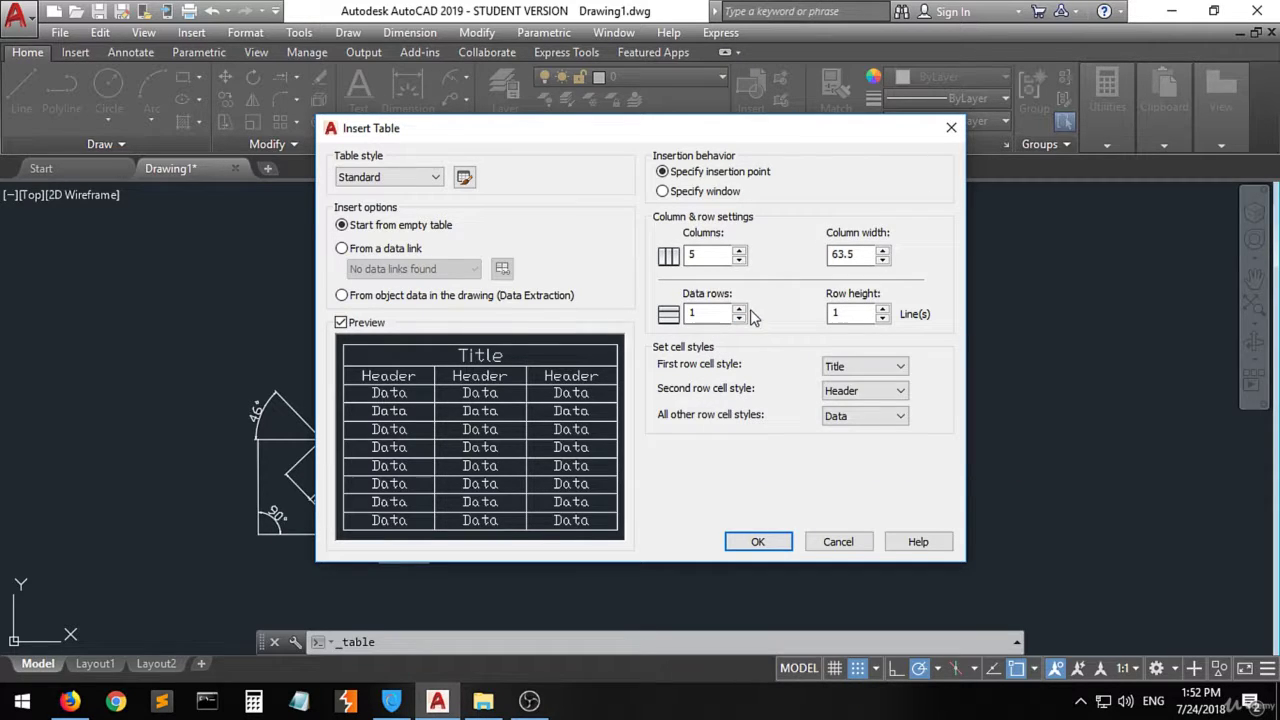
click(693, 313)
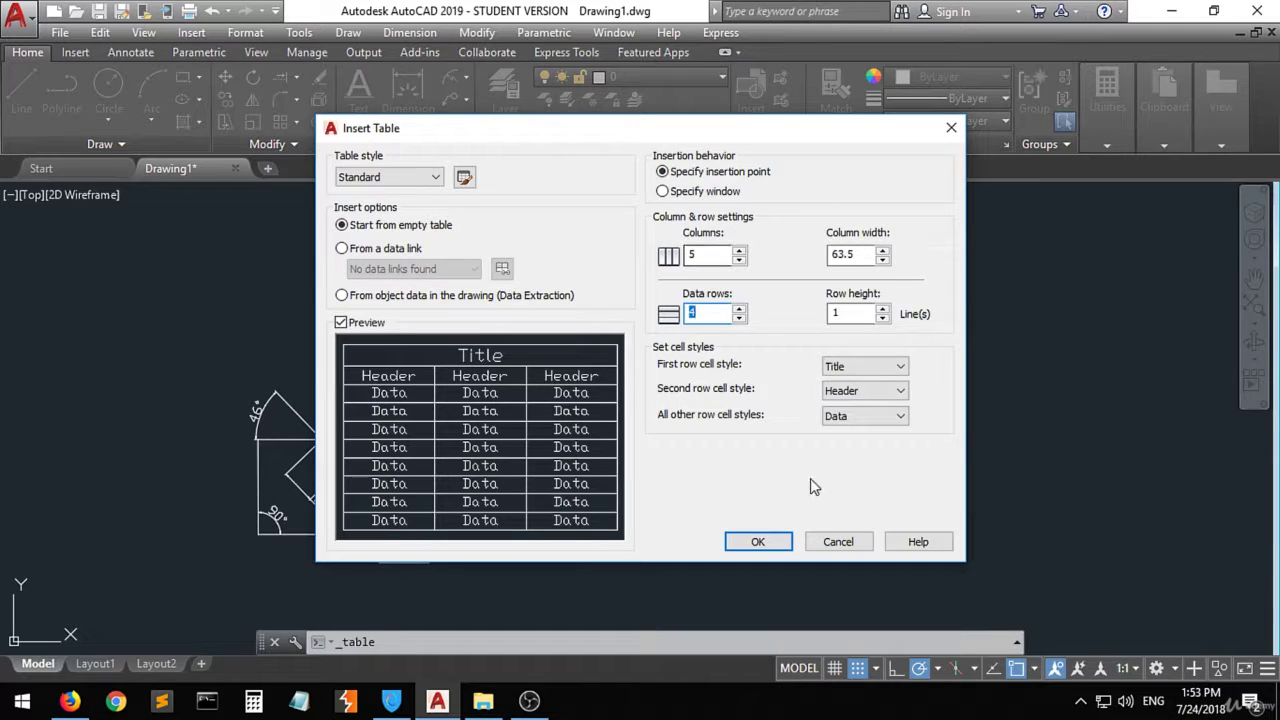
- Try the Header and Data cell styles for the table's first row and set it back to Title
click(855, 368)
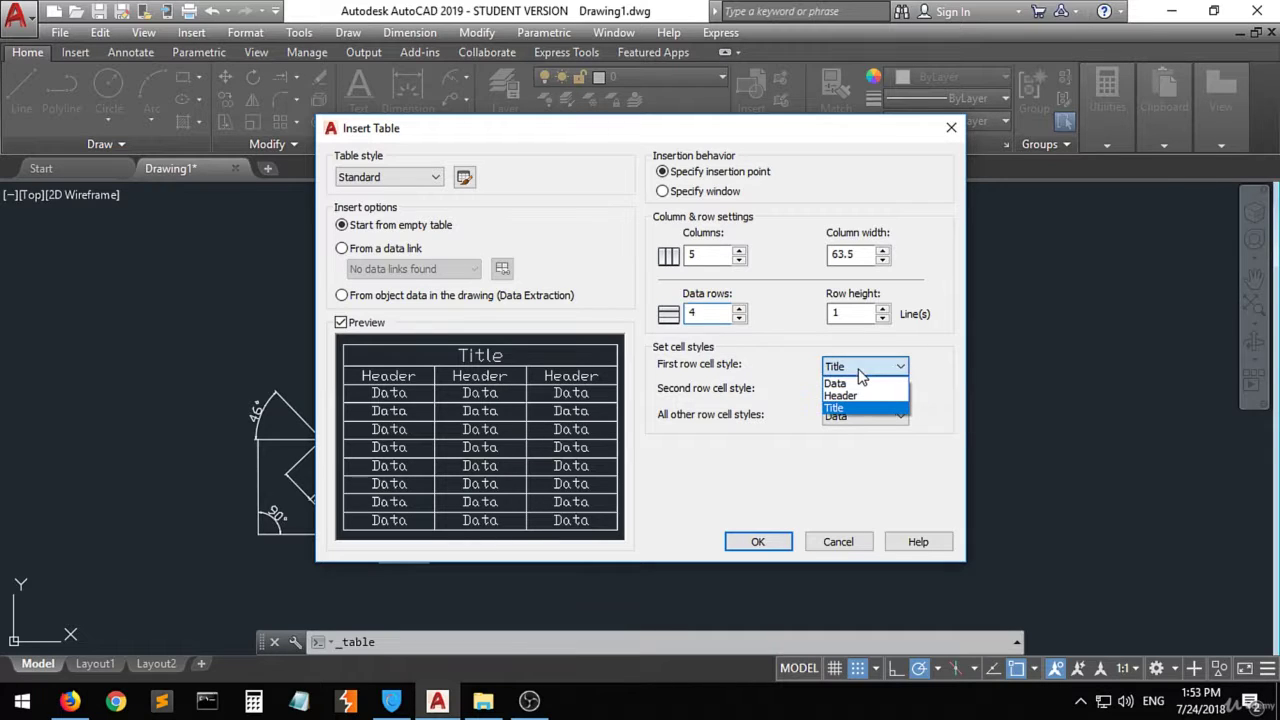
click(850, 398)
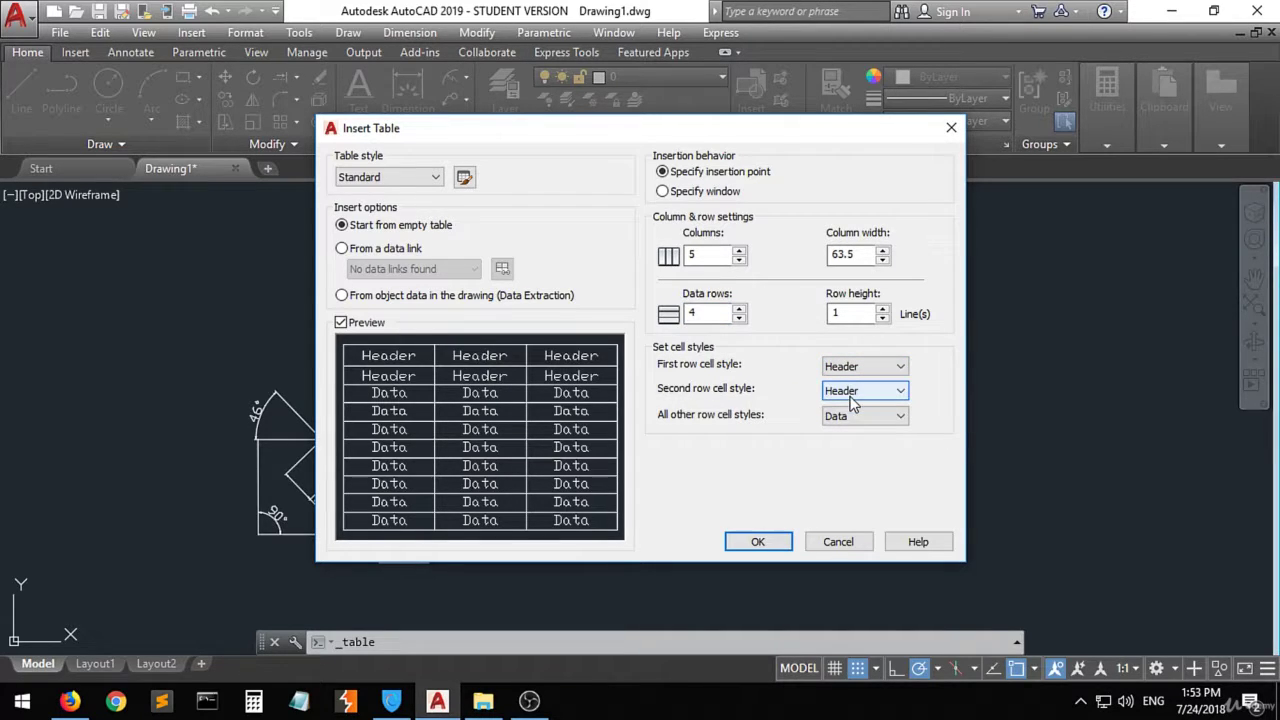
click(858, 366)
click(852, 380)
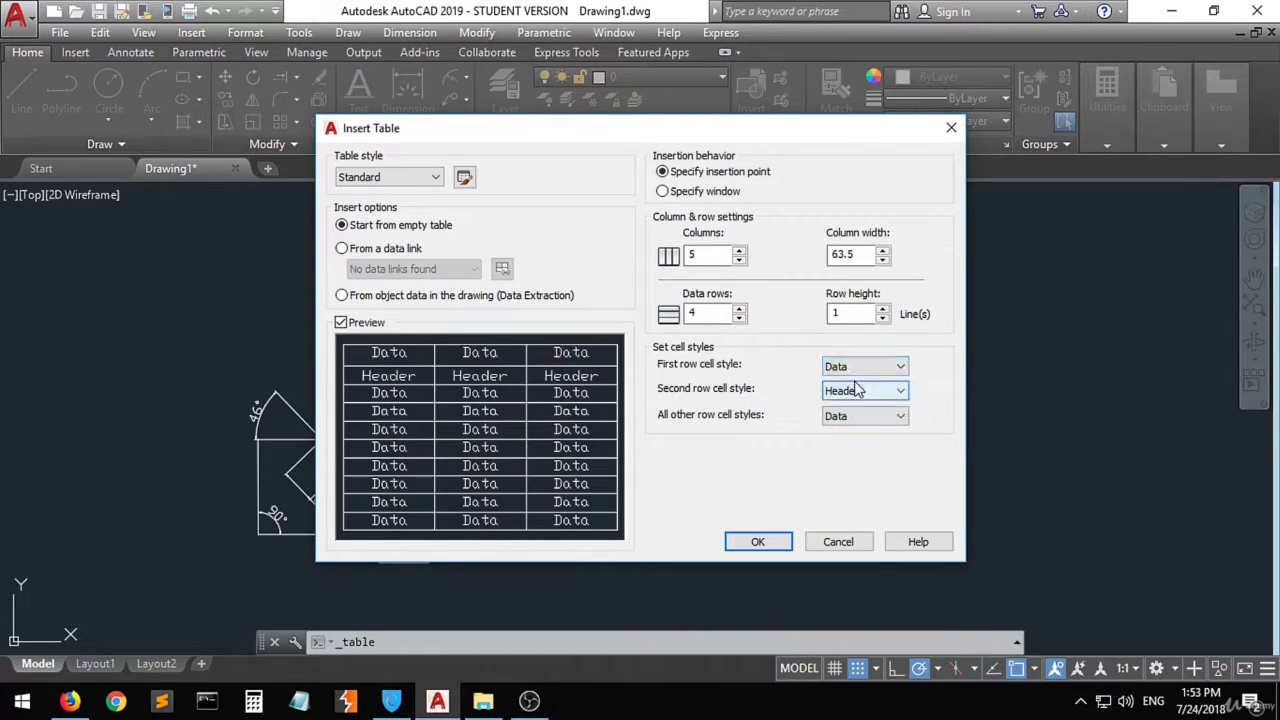
click(855, 367)
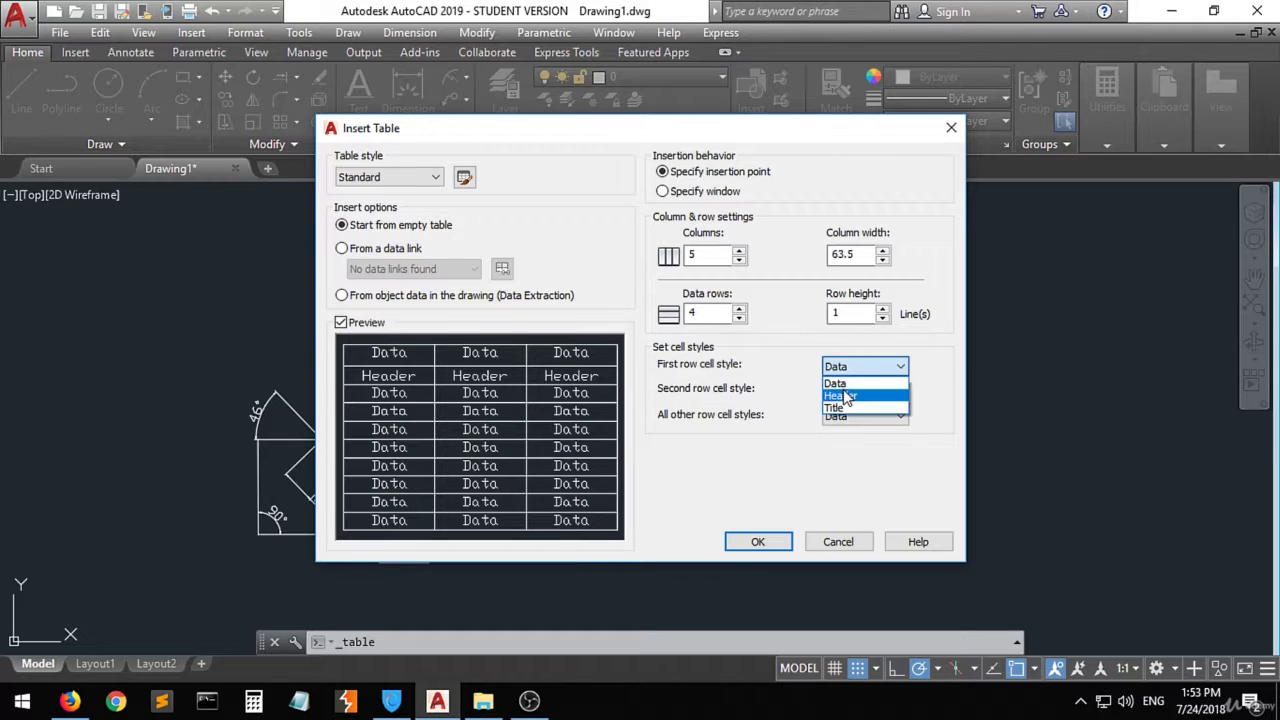
click(838, 407)
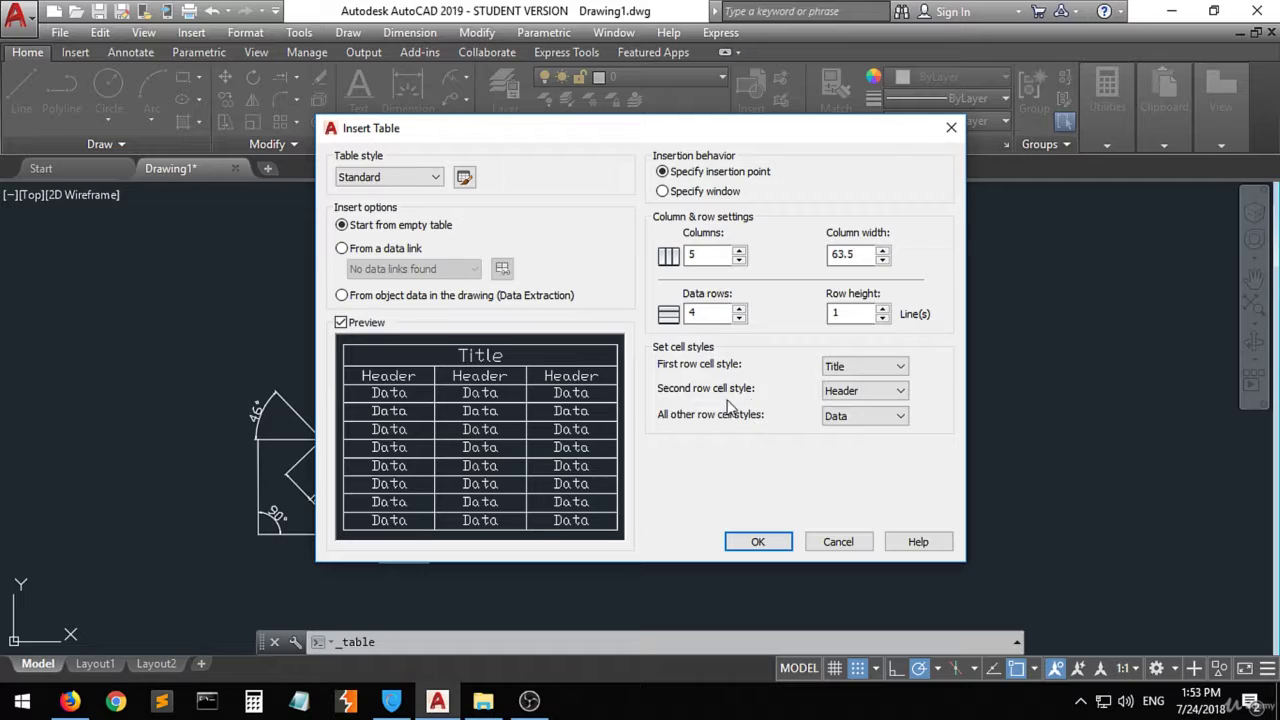
- Try the Data cell style for the table's second row and set it back to Header
click(895, 395)
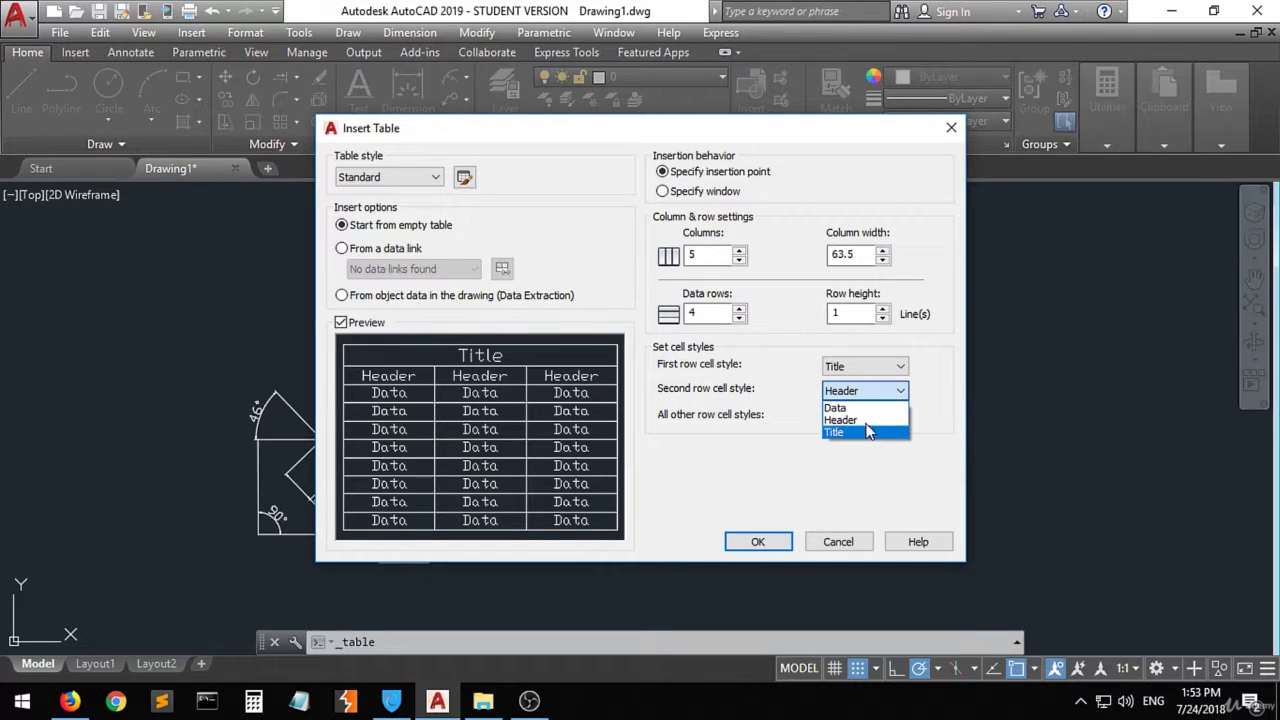
click(838, 408)
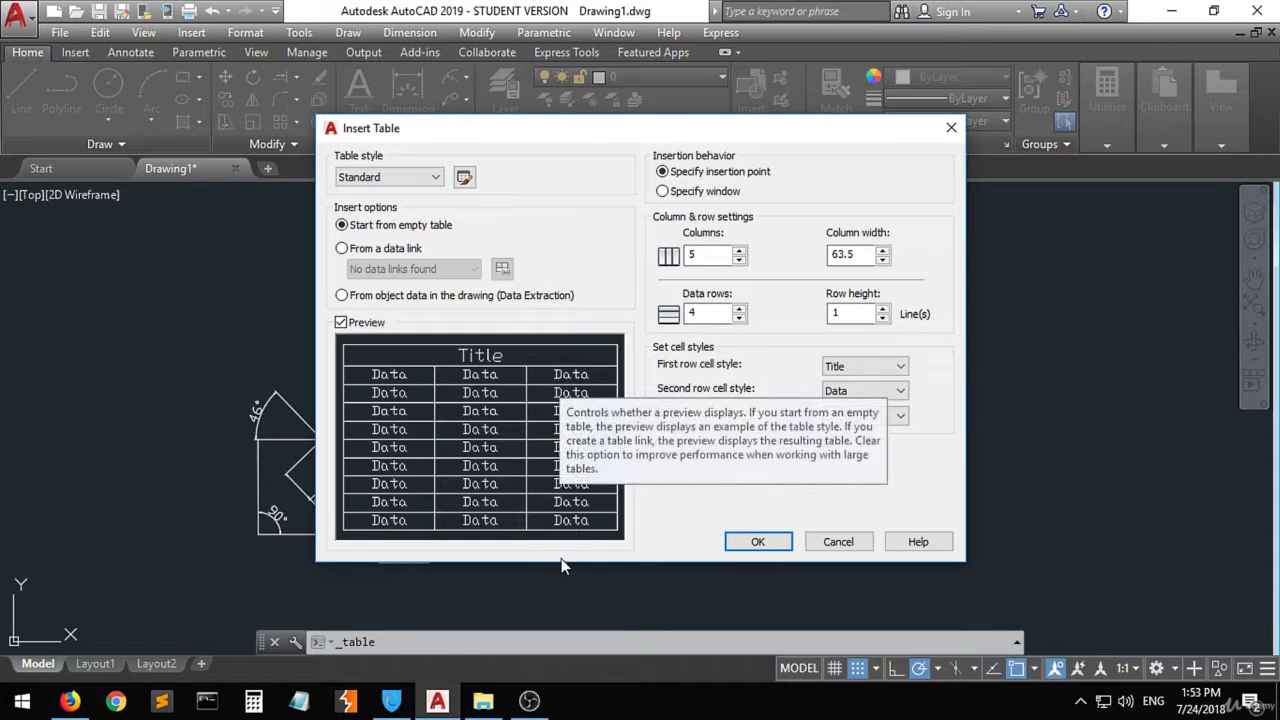
click(893, 391)
click(838, 422)
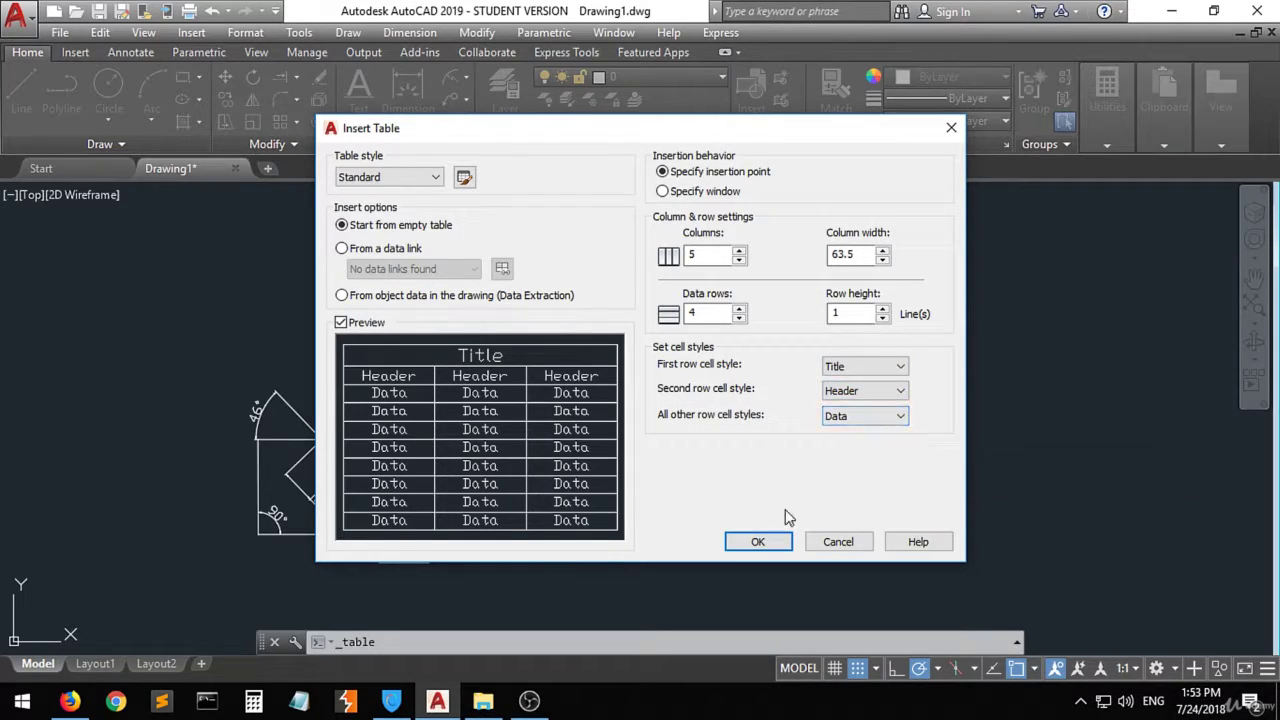